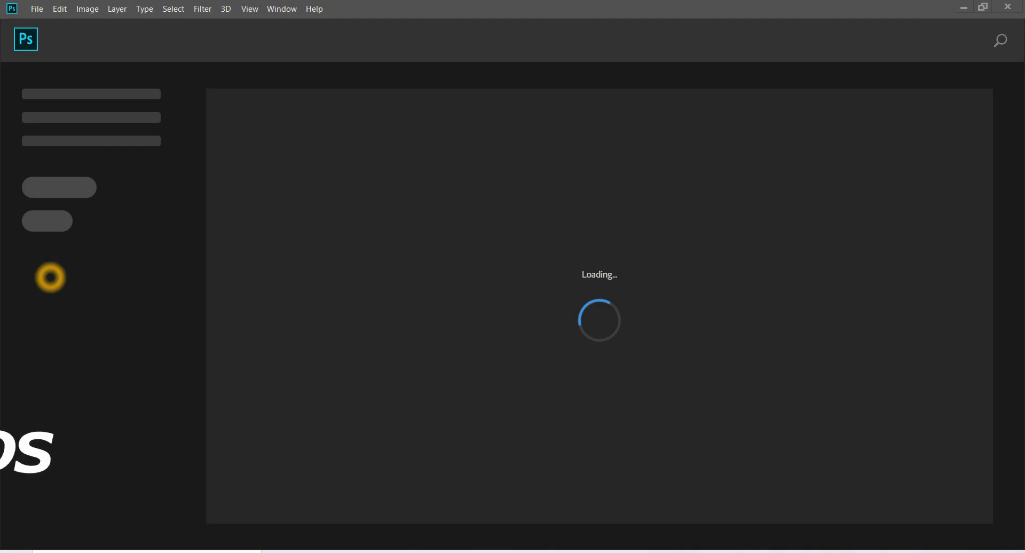
- Create a new 1920 × 1080 px document at 300 pixels/inch
click(37, 9)
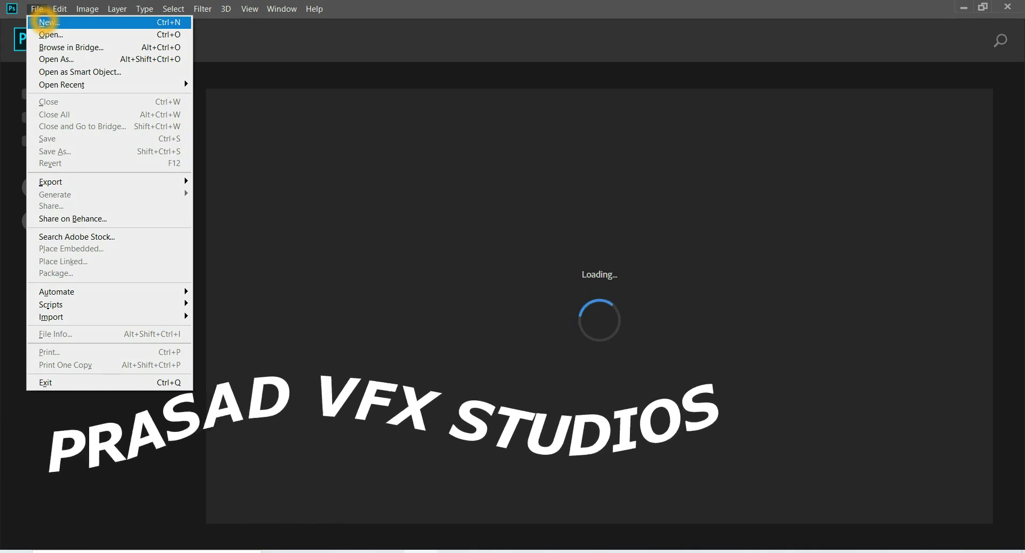
click(47, 23)
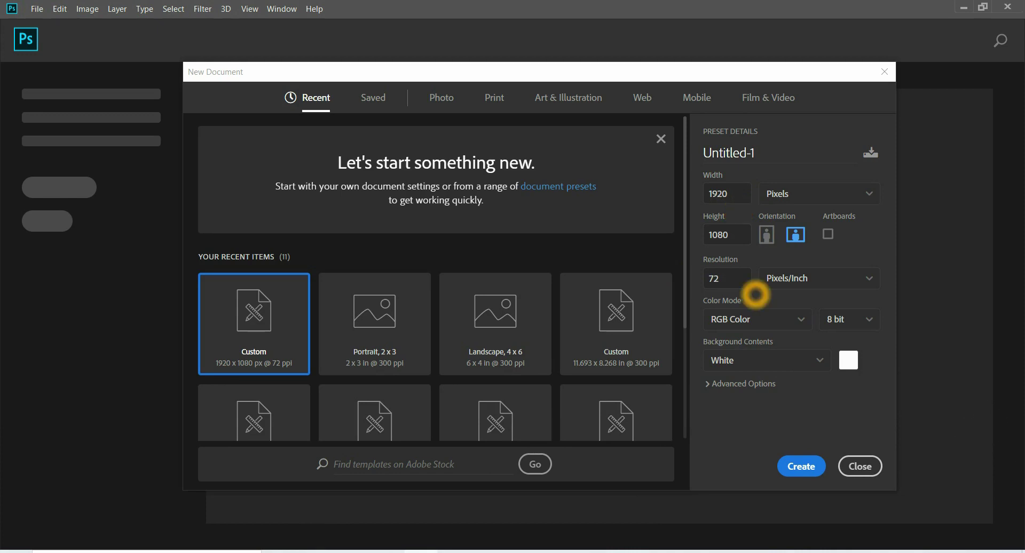
double_click(714, 275)
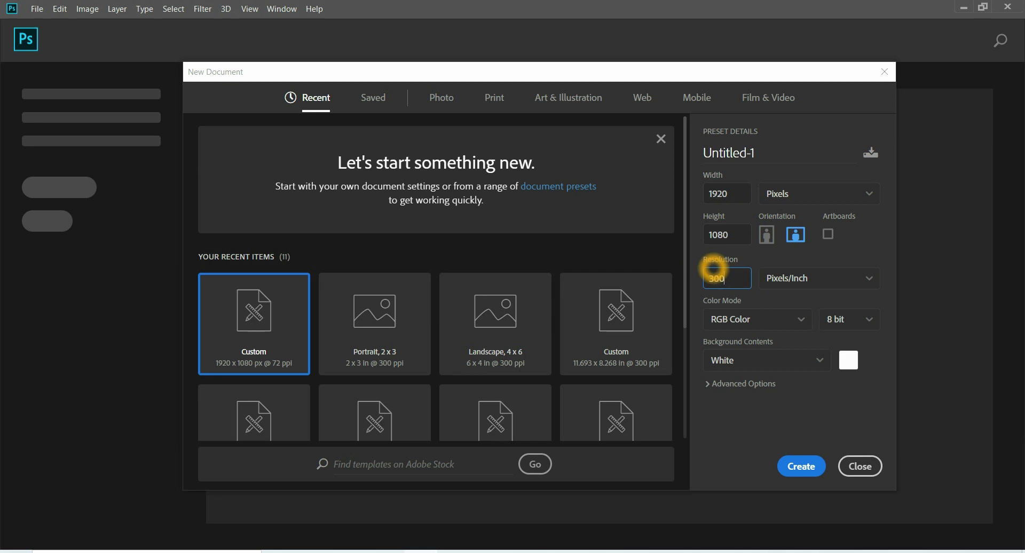
key(Return)
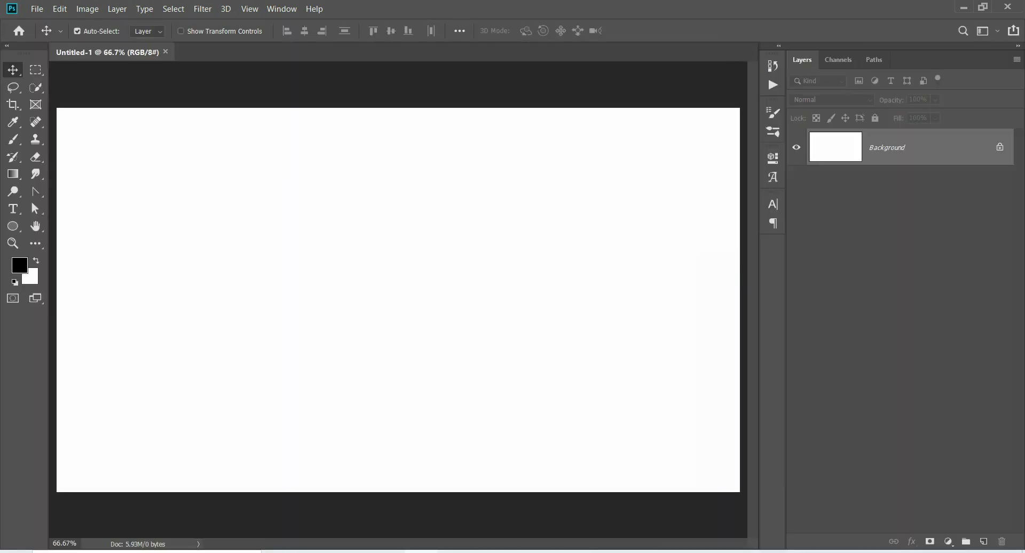
- Place the cliffvista cliff-and-waterfall image from the Downloads folder into the new document
click(996, 154)
click(285, 195)
click(331, 434)
click(317, 538)
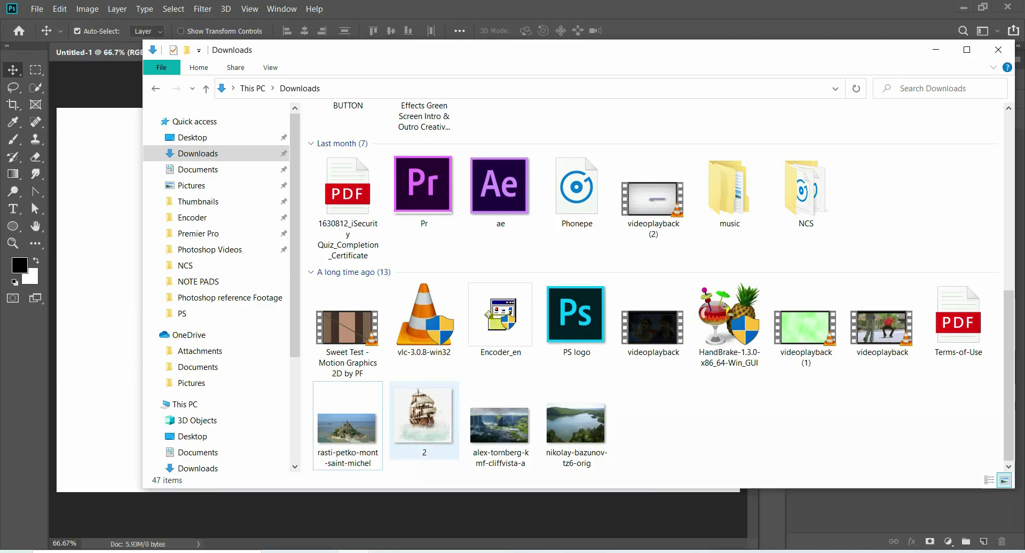
mouse_move(500, 424)
mouse_down()
mouse_move(299, 405)
mouse_move(111, 372)
mouse_up()
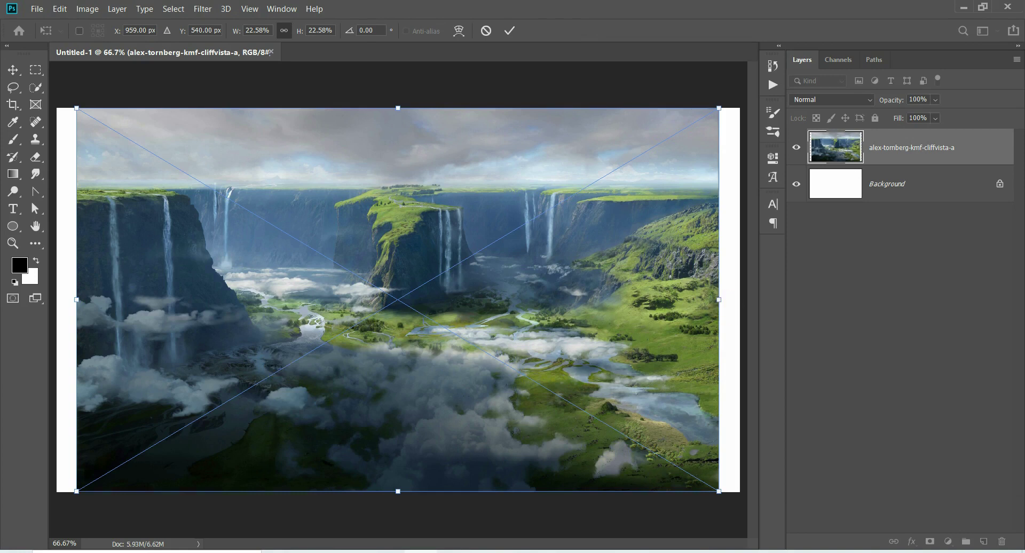
- Enlarge and centre the cliff image to fill the canvas, then commit it
mouse_move(719, 490)
mouse_down()
mouse_move(760, 521)
mouse_move(732, 489)
mouse_move(718, 489)
mouse_move(743, 499)
mouse_up()
drag(682, 462, 690, 471)
key(Return)
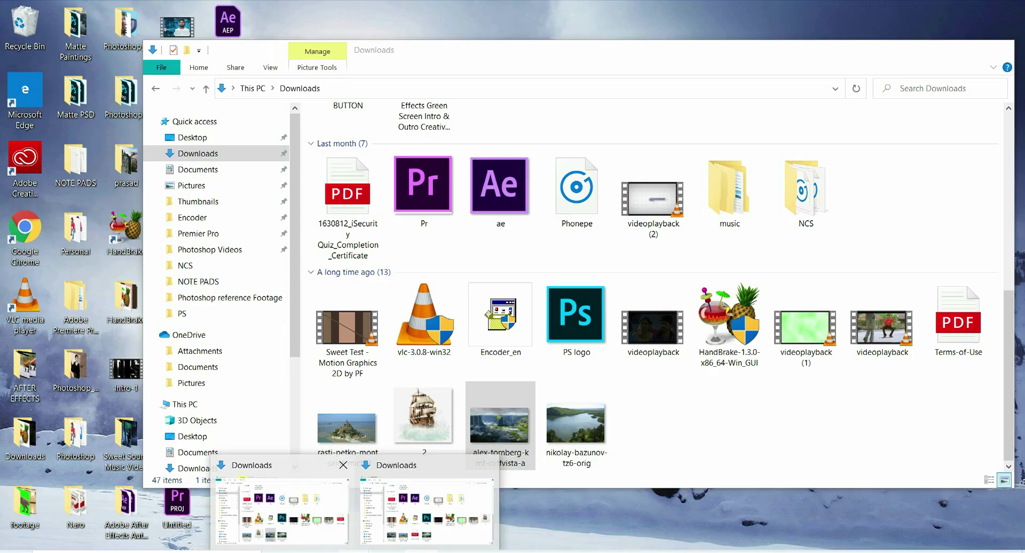
- Place the nikolay lake photo above the cliffs and shift it down the canvas
click(280, 520)
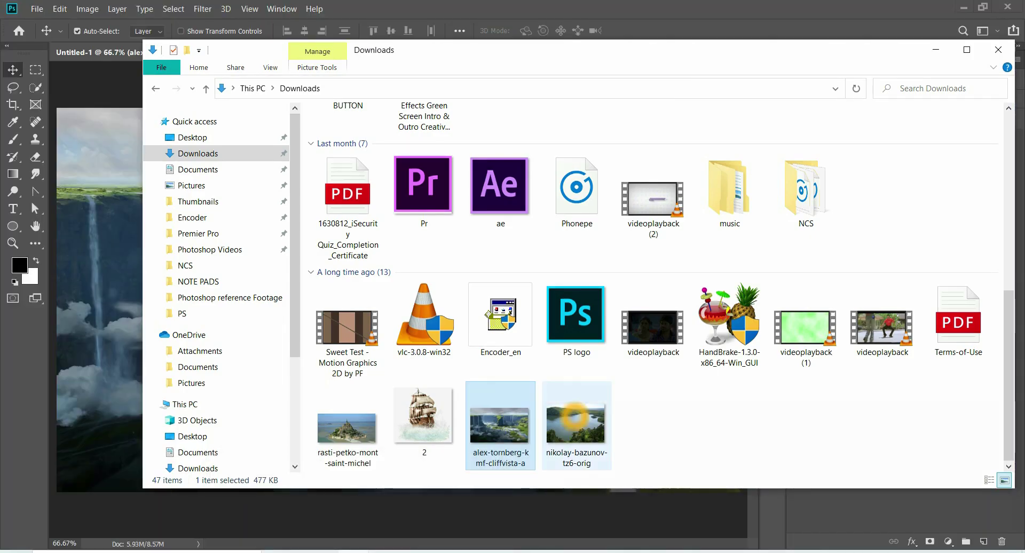
mouse_move(555, 421)
mouse_down()
mouse_move(508, 450)
mouse_move(104, 362)
mouse_up()
double_click(341, 391)
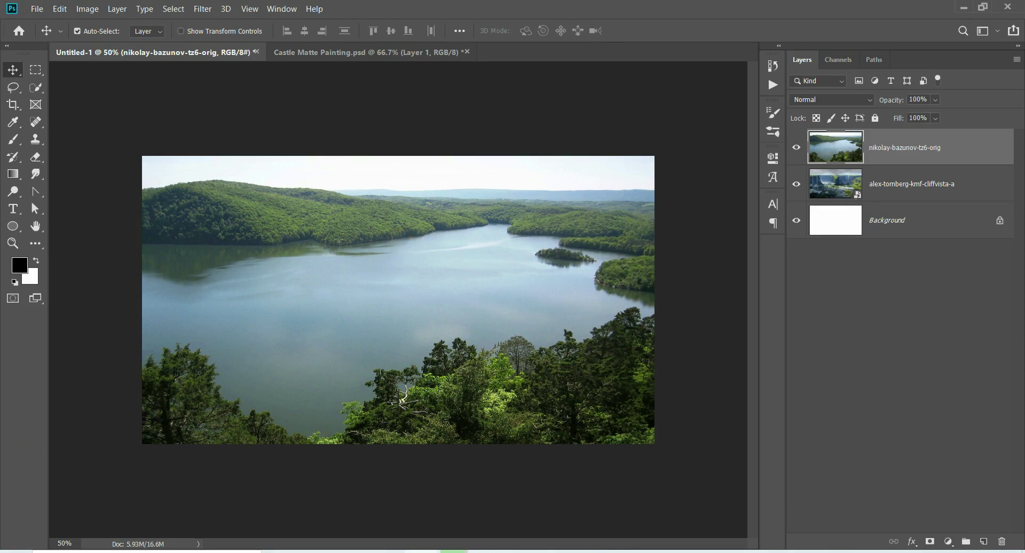
drag(420, 244, 422, 322)
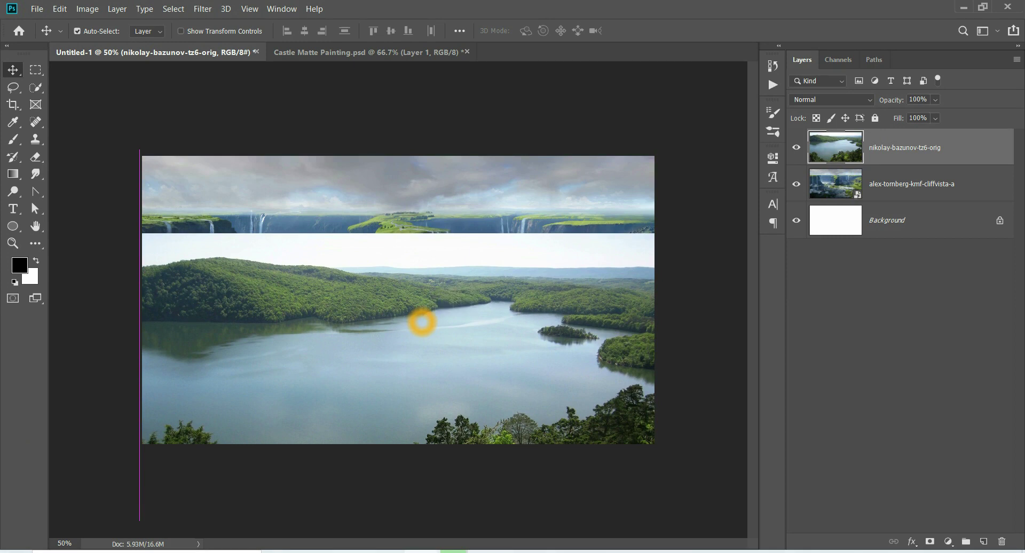
- Lower the lake layer's opacity to compare with the cliffs, then raise it back
click(898, 107)
drag(895, 104, 842, 143)
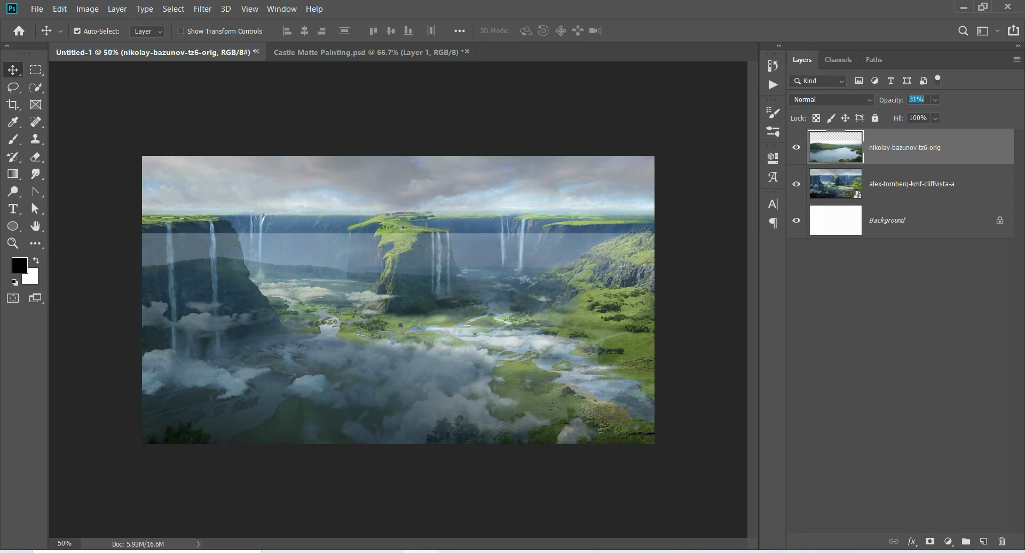
drag(843, 143, 938, 116)
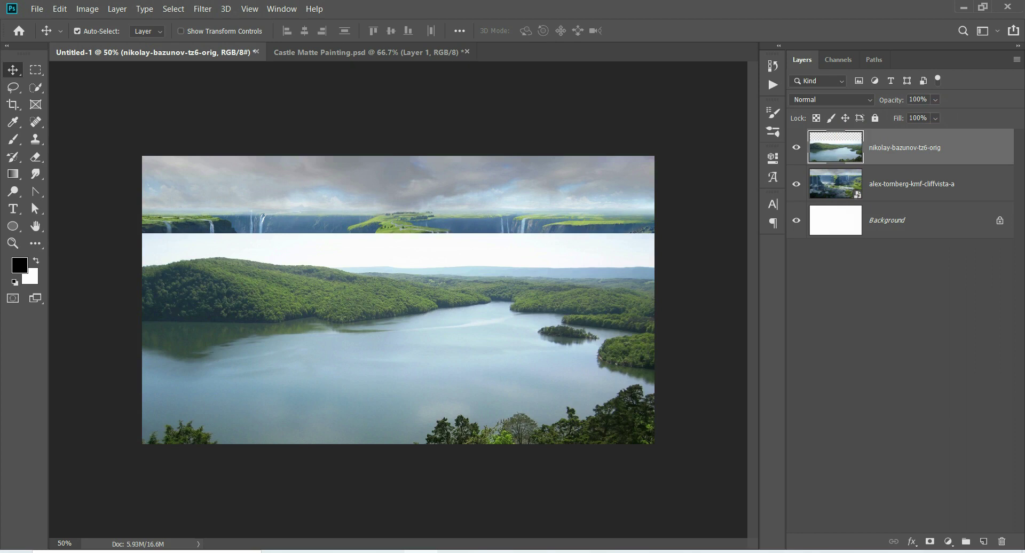
- Add a layer mask to the lake layer and invert it to black, hiding the lake
click(929, 541)
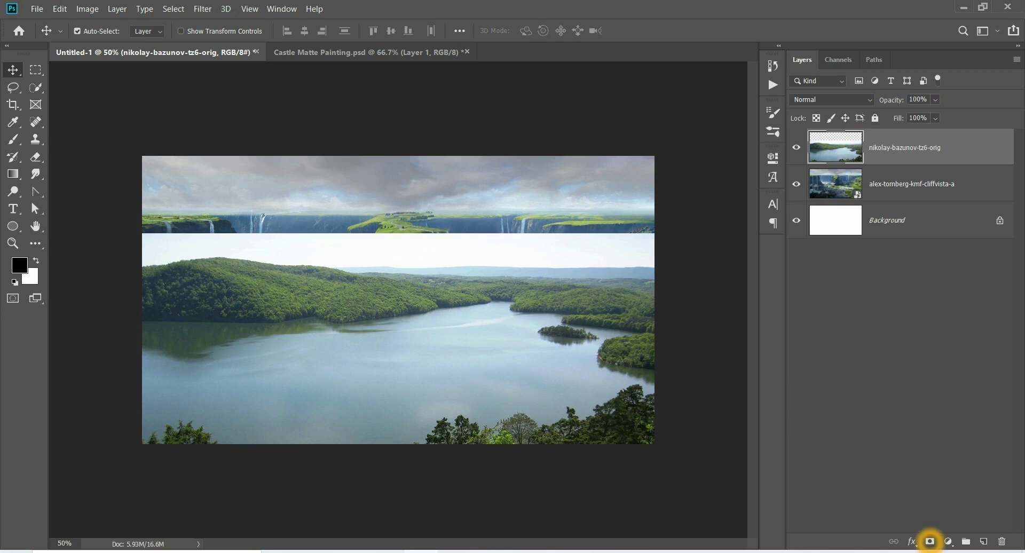
click(898, 144)
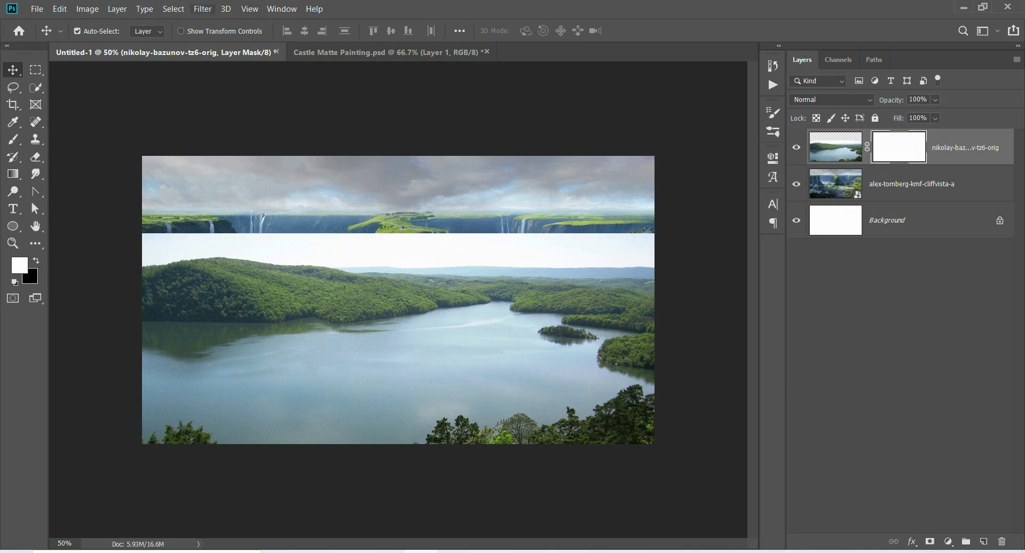
click(173, 9)
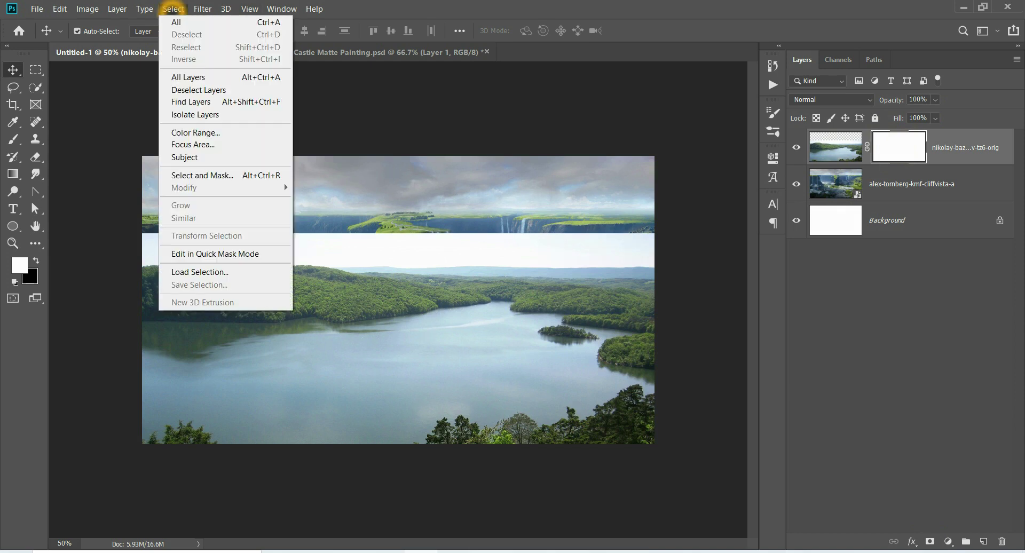
click(87, 9)
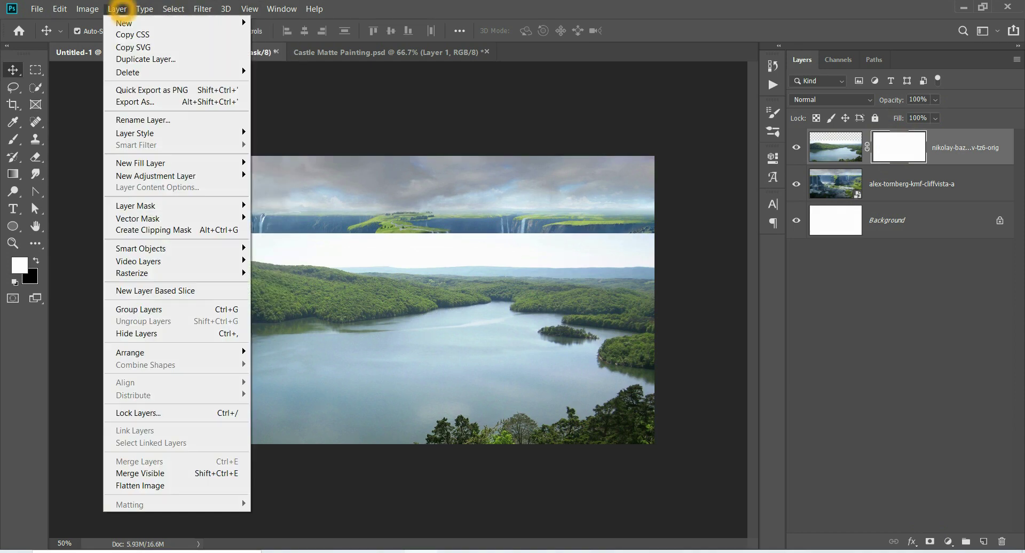
click(109, 102)
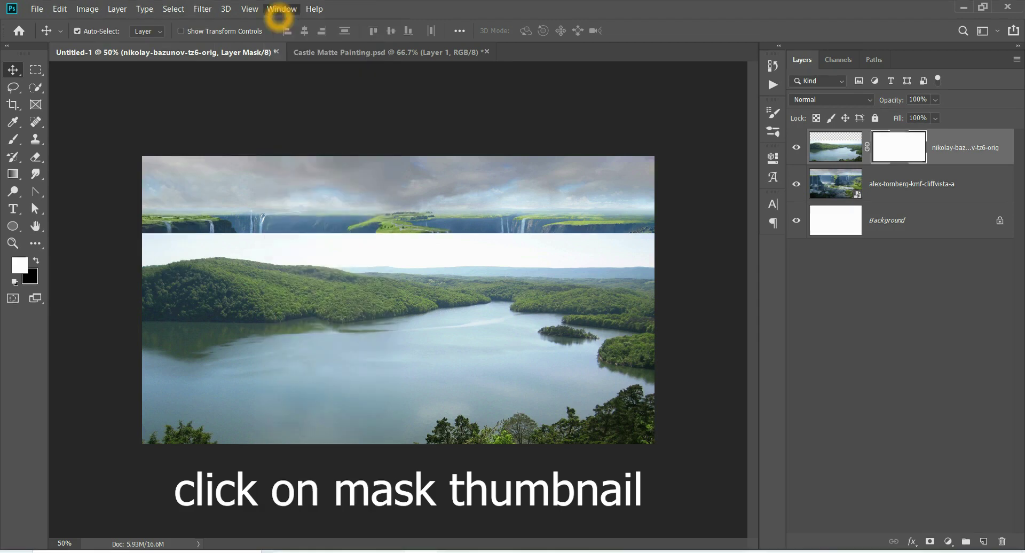
click(206, 9)
click(174, 9)
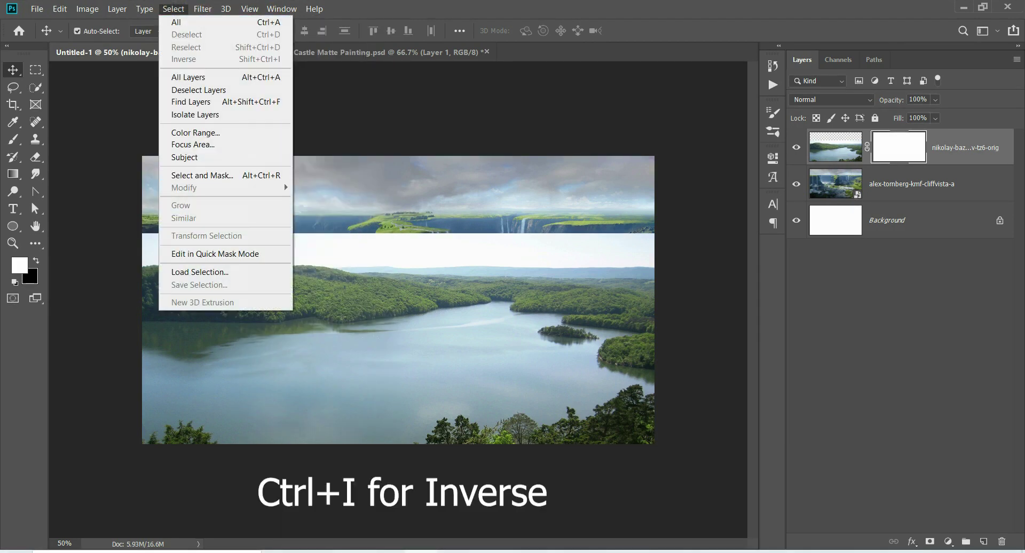
click(899, 150)
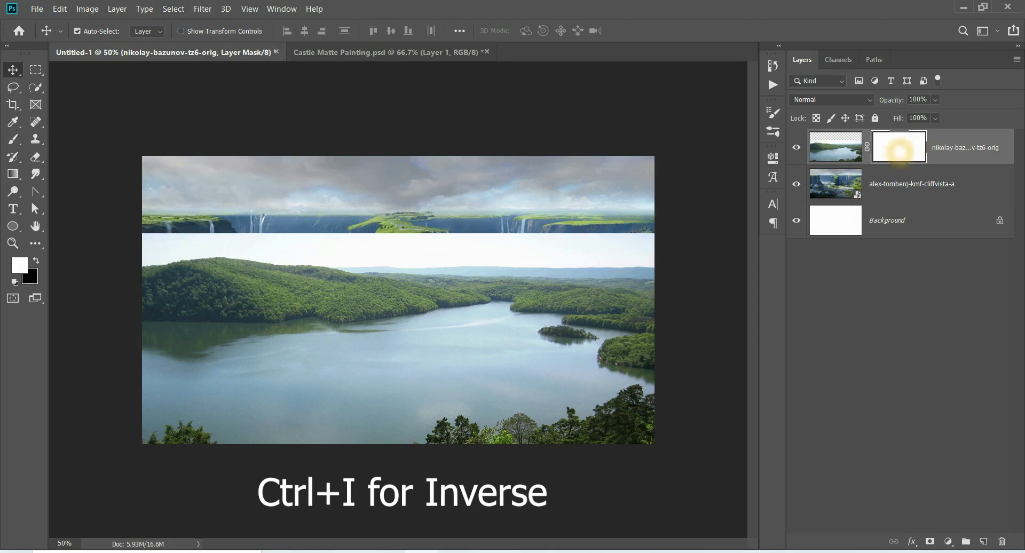
key(ctrl+i)
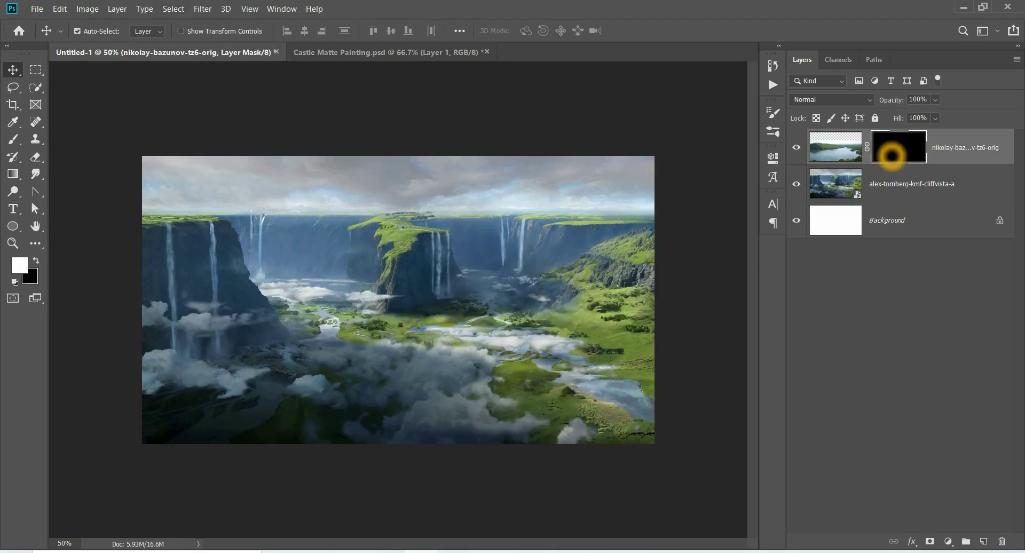
click(13, 140)
- Paint white on the lake mask with a soft brush to reveal the lake across the lower canvas
click(58, 139)
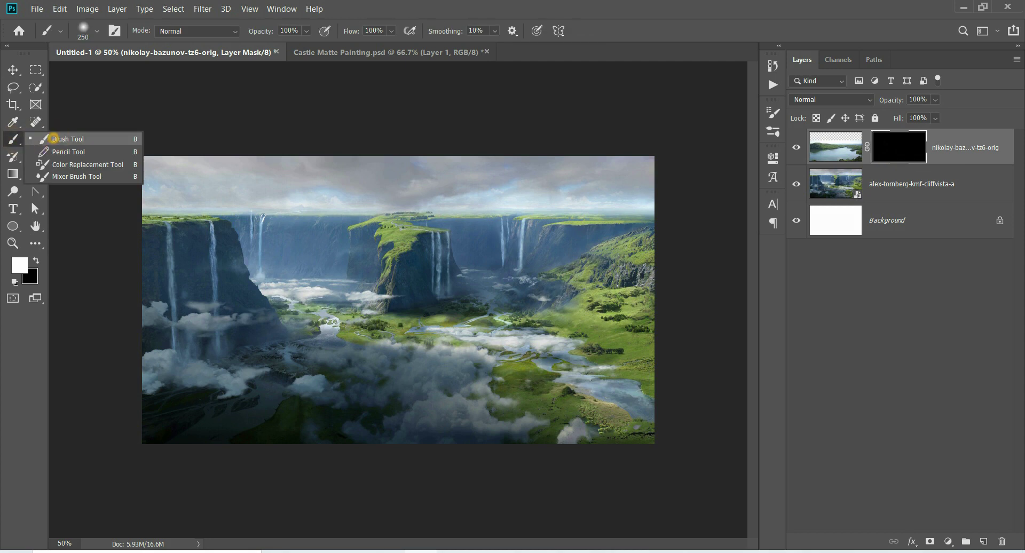
mouse_move(366, 373)
mouse_down()
mouse_move(480, 374)
mouse_move(352, 405)
mouse_move(640, 416)
mouse_move(614, 385)
mouse_move(155, 422)
mouse_move(283, 384)
mouse_move(210, 409)
mouse_move(160, 389)
mouse_move(155, 374)
mouse_up()
click(183, 372)
click(199, 371)
mouse_move(144, 355)
mouse_down()
mouse_move(323, 338)
mouse_move(331, 374)
mouse_move(416, 331)
mouse_move(512, 330)
mouse_move(604, 352)
mouse_move(663, 399)
mouse_up()
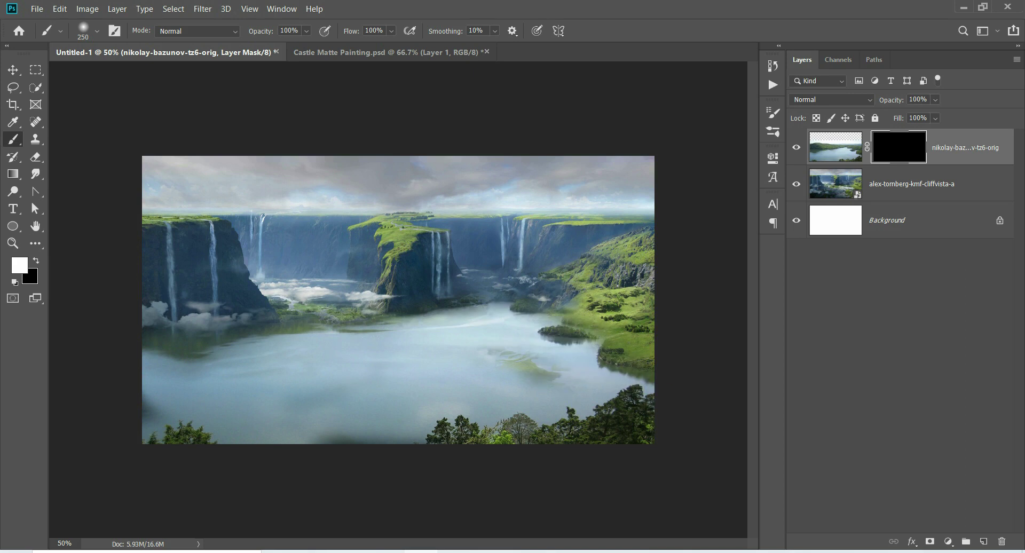
drag(507, 364, 534, 367)
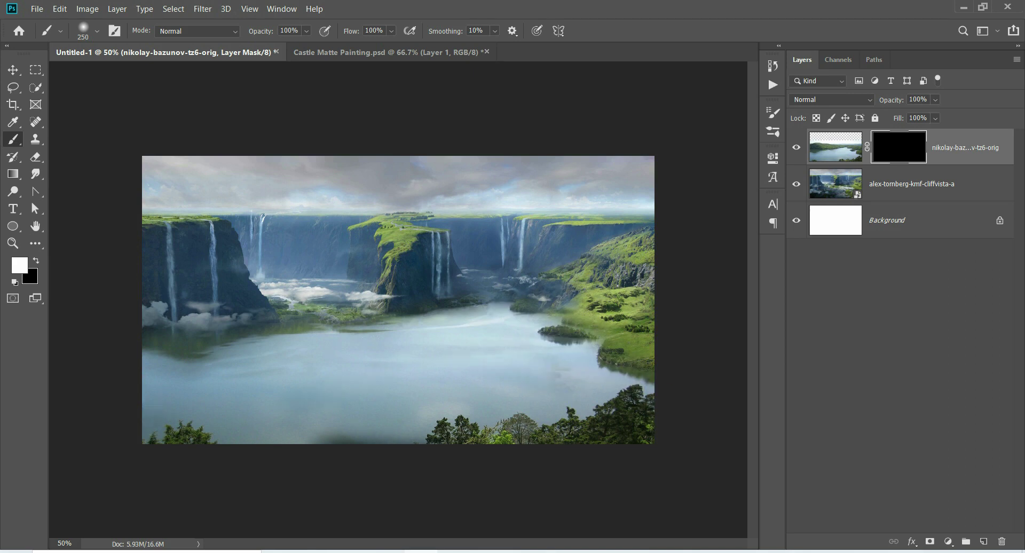
click(301, 400)
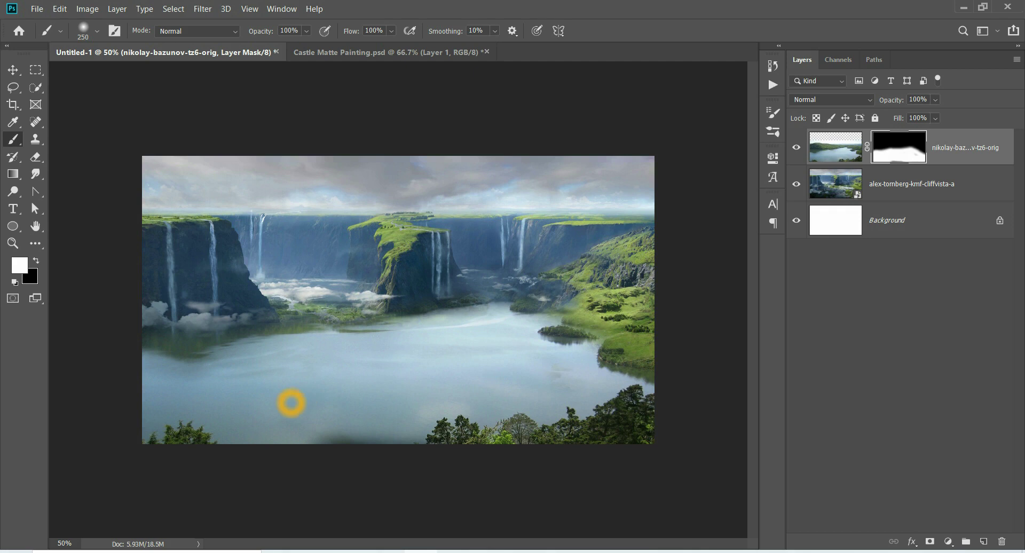
- Paint lake over the lower-left clouds and blend the shoreline, then open the Mont Saint-Michel photo
click(163, 318)
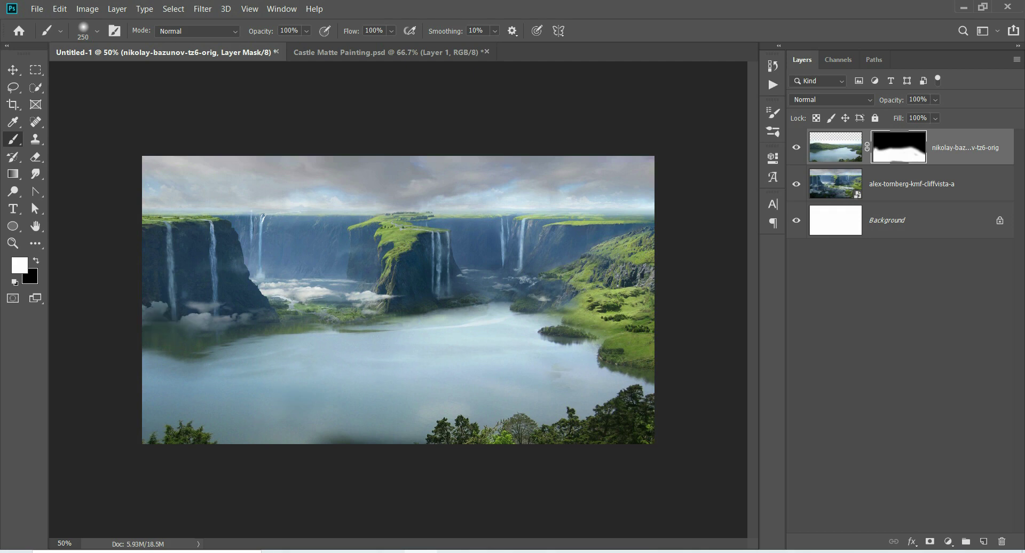
click(205, 318)
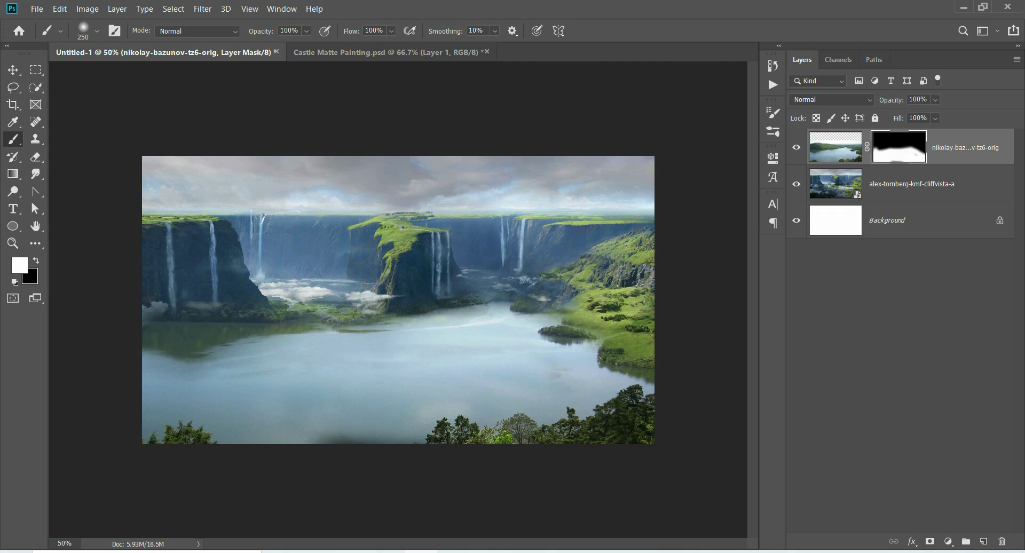
drag(200, 314, 118, 333)
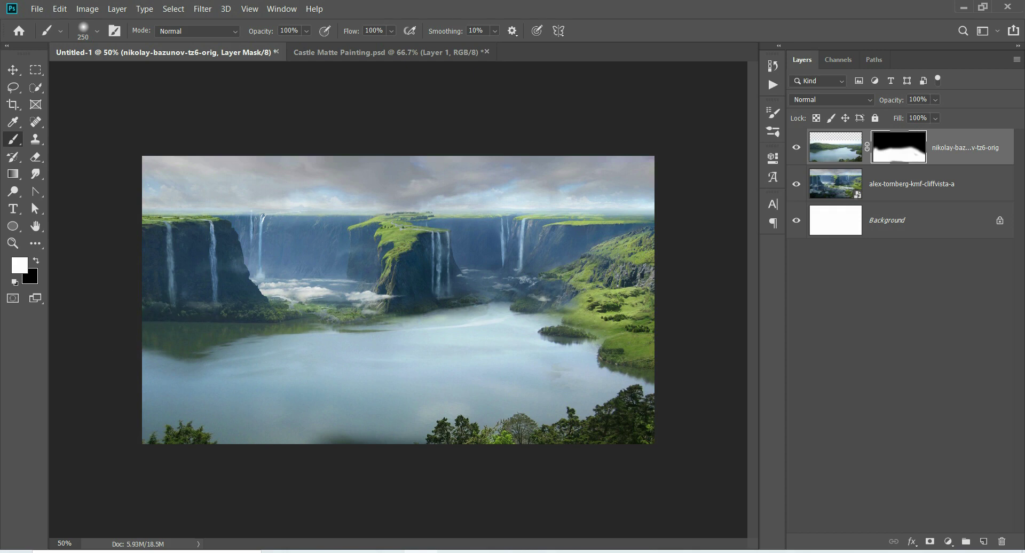
drag(295, 332, 309, 330)
mouse_move(407, 313)
mouse_down()
mouse_move(564, 316)
mouse_move(624, 353)
mouse_move(587, 320)
mouse_move(525, 296)
mouse_move(427, 296)
mouse_up()
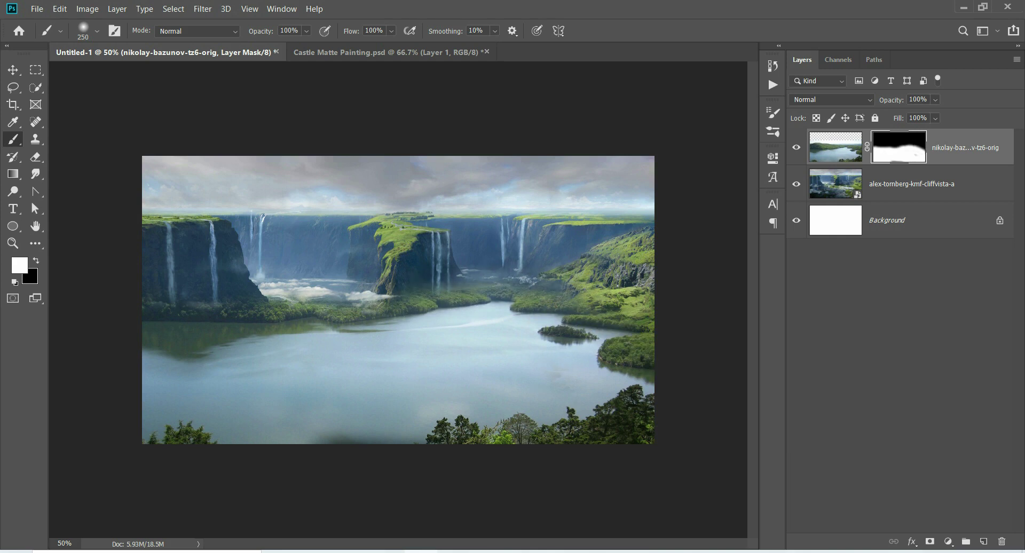
drag(566, 294, 614, 307)
drag(435, 459, 413, 448)
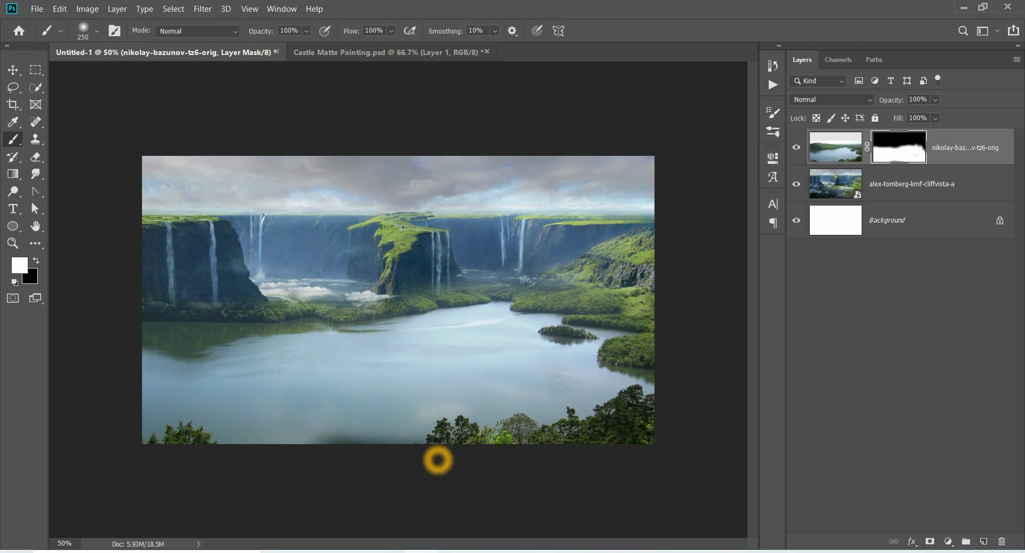
click(663, 361)
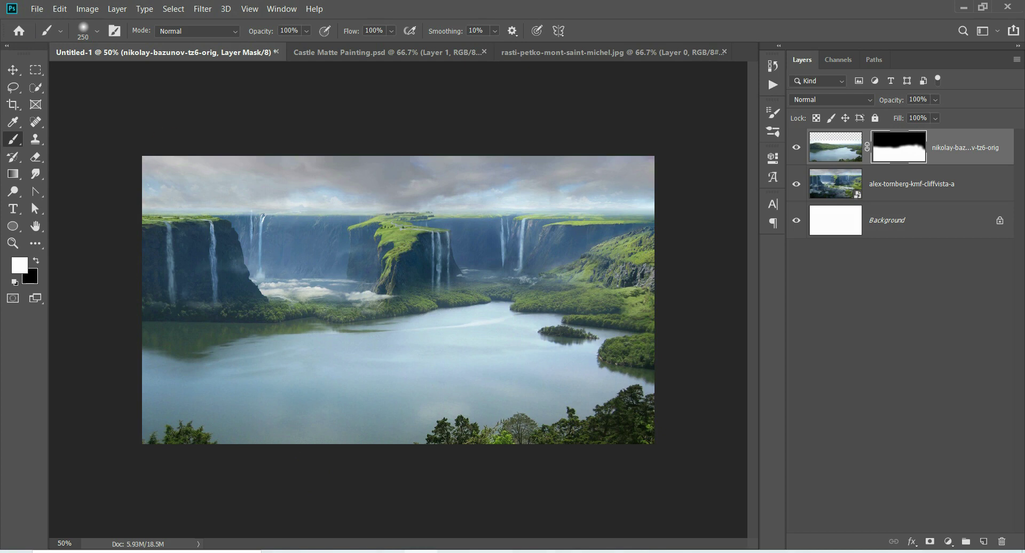
- Quick-select Mont Saint-Michel's left castle section, island tip and right round tower
click(573, 56)
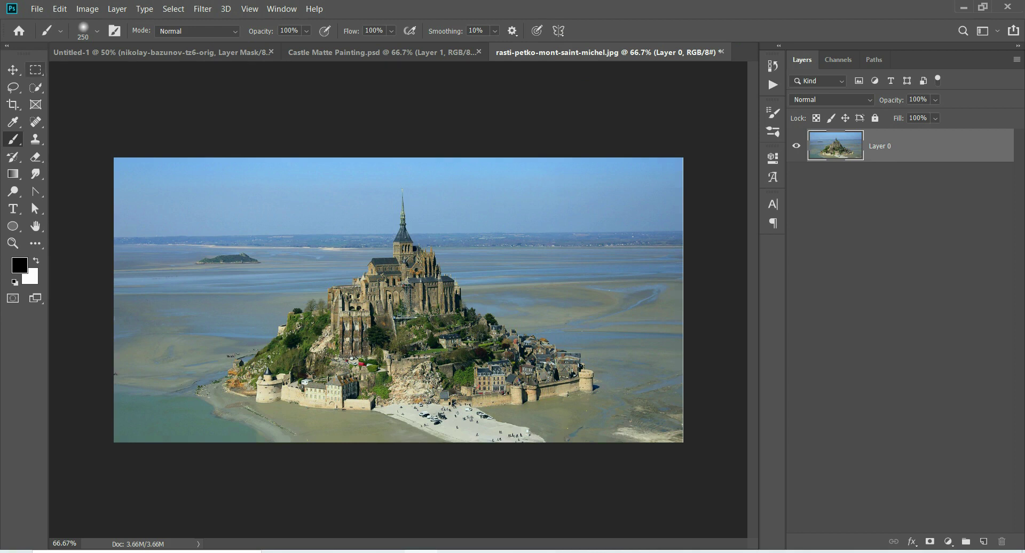
click(34, 69)
click(32, 87)
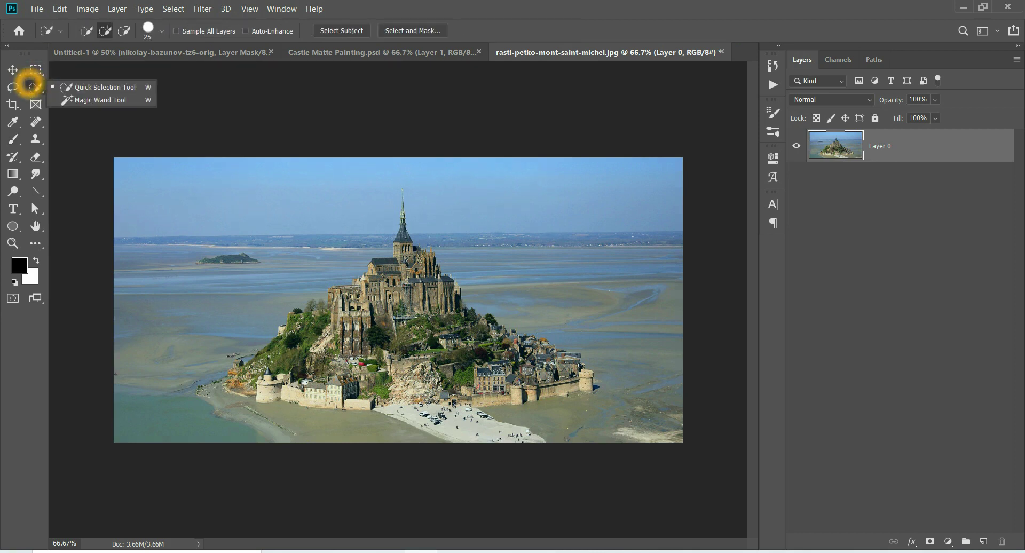
click(83, 87)
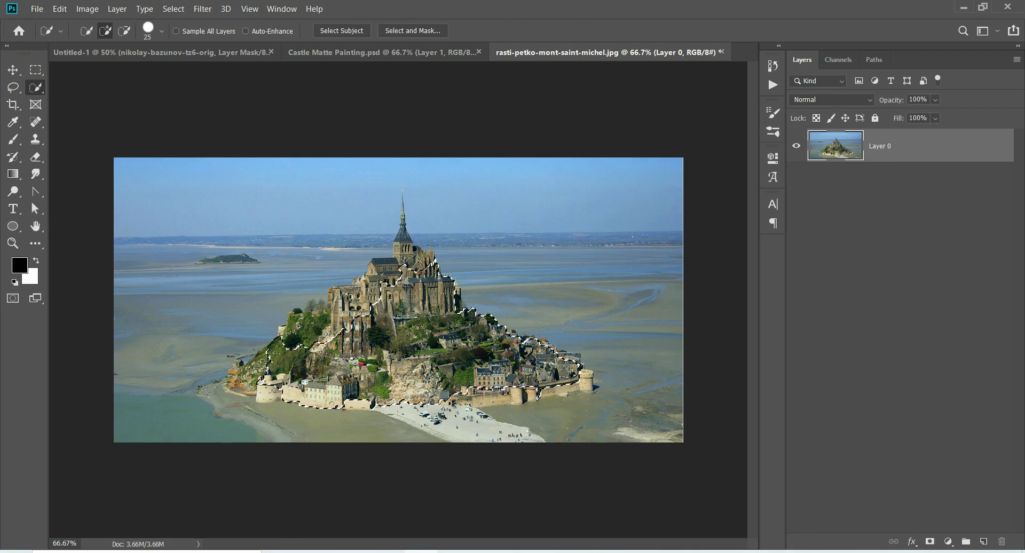
drag(373, 267, 349, 299)
click(238, 380)
click(578, 367)
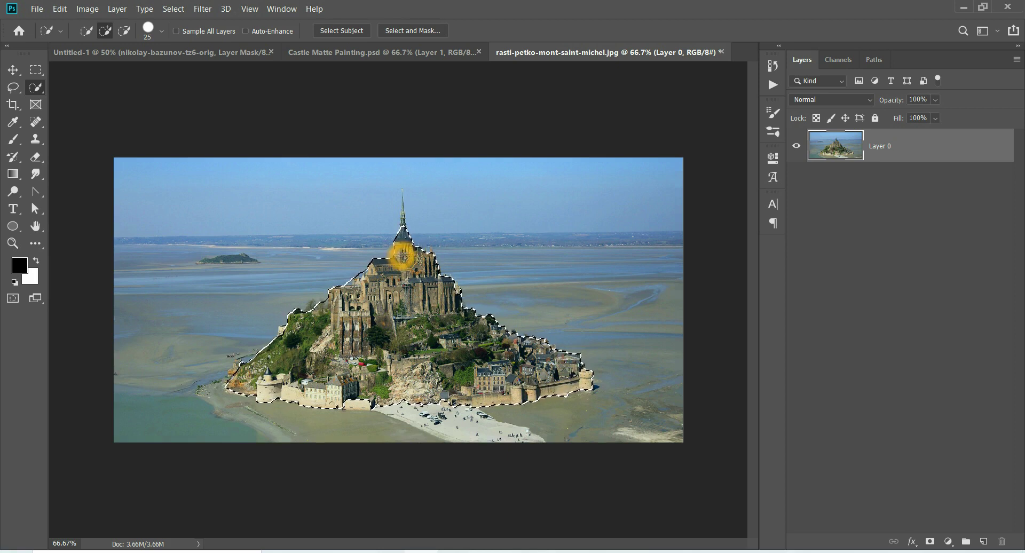
- Zoom in and add the arch wall, low buildings, left rocks and hill to the selection
key(ctrl+plus)
key(ctrl+plus)
key(ctrl+plus)
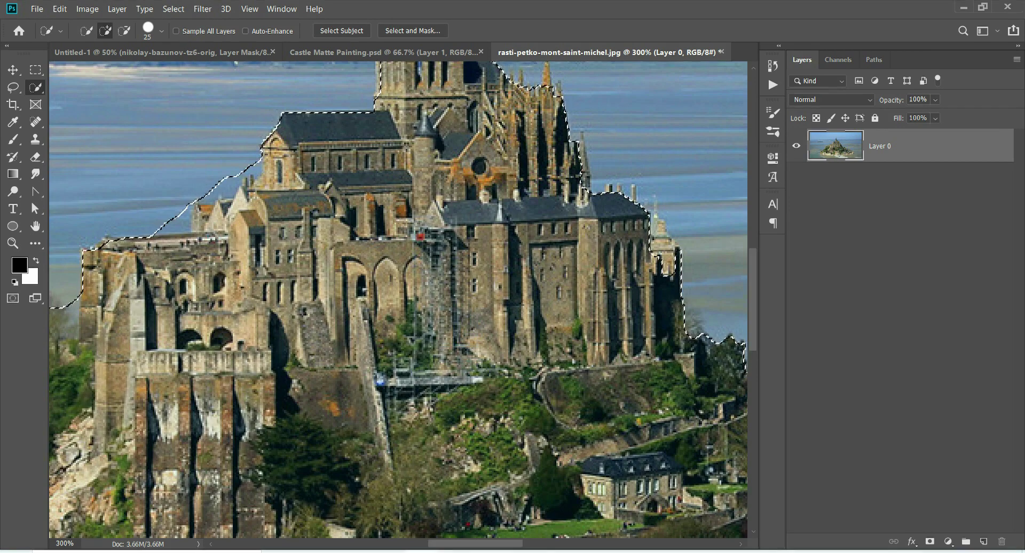
scroll(468, 332, down, 10)
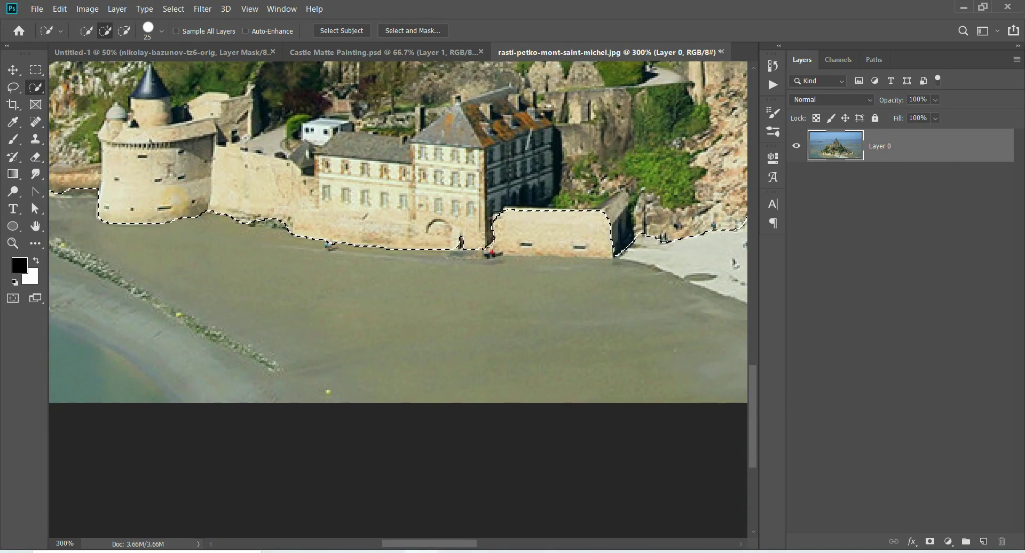
click(462, 230)
click(492, 235)
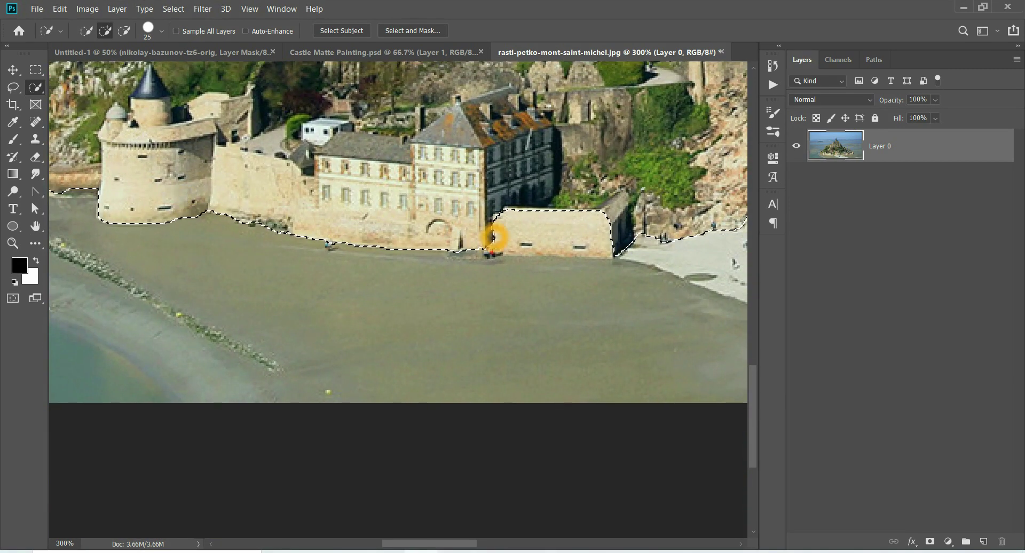
click(476, 229)
drag(222, 204, 526, 348)
click(526, 348)
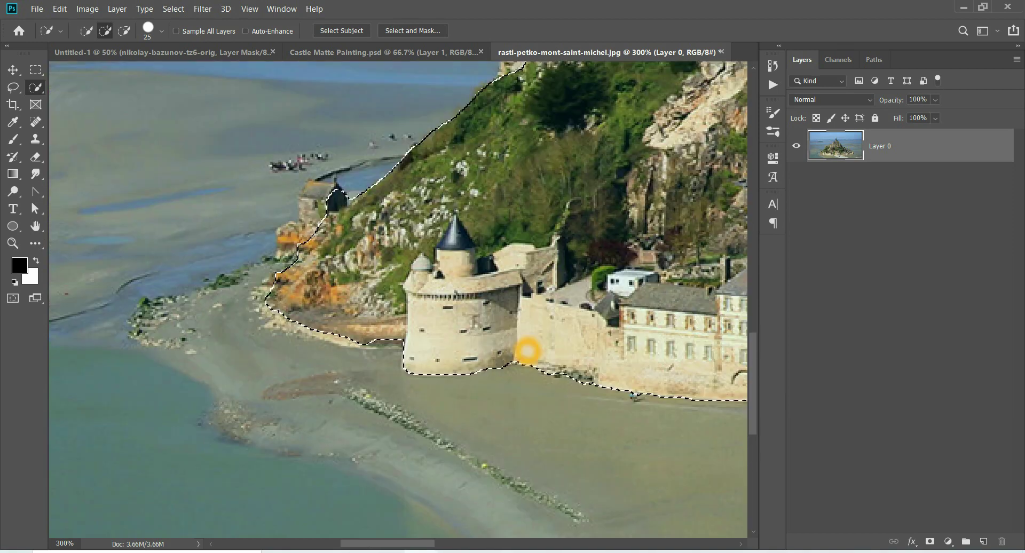
click(298, 241)
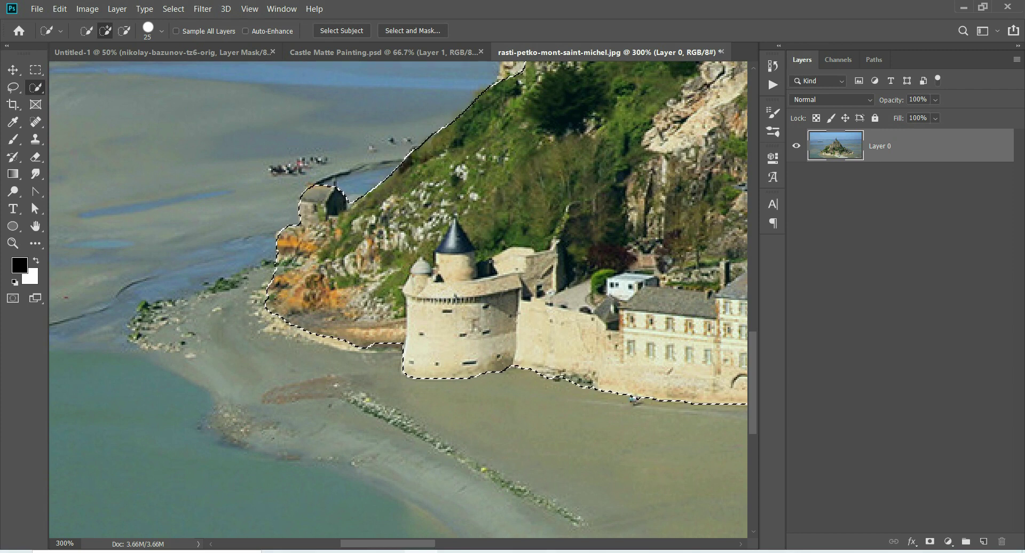
- Subtract the trees with Alt and a smaller brush, trimming the selection to the building edge
drag(454, 240, 323, 512)
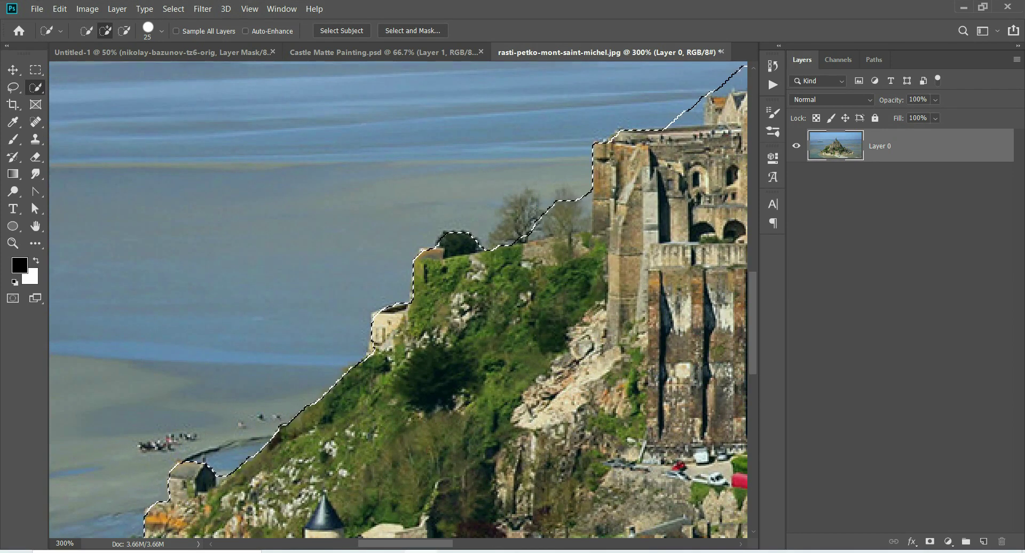
key(alt)
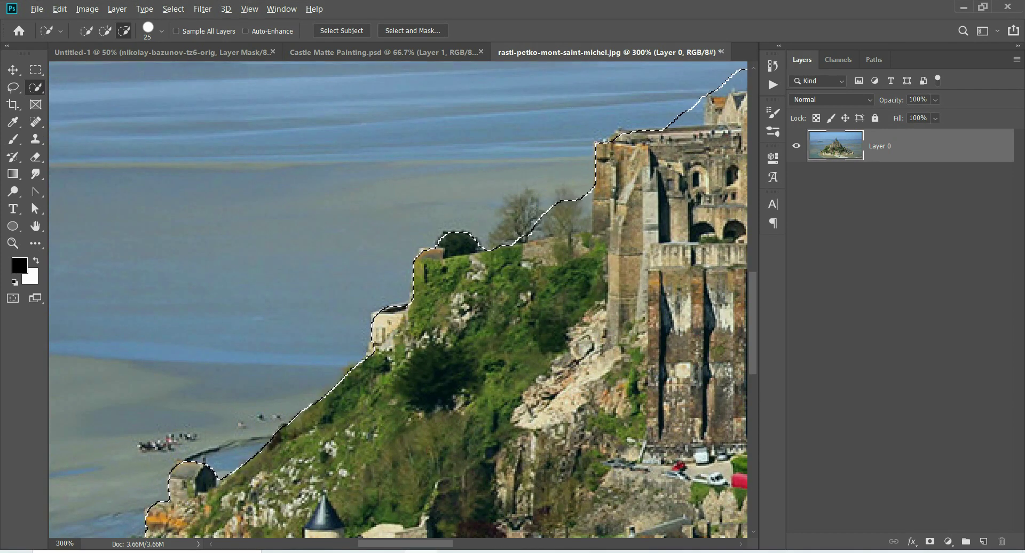
alt+click(570, 208)
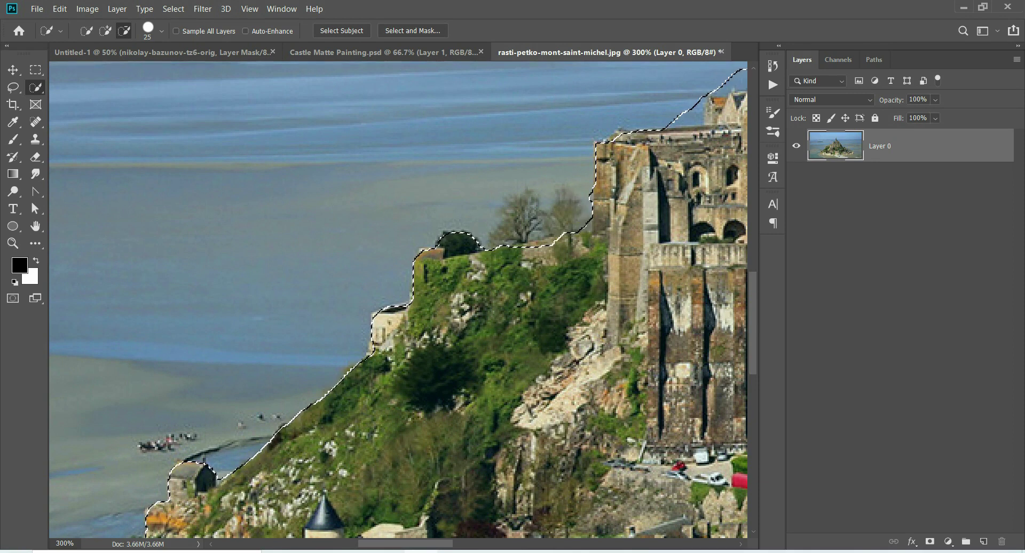
key(bracketleft)
key(bracketleft)
key(bracketleft)
drag(565, 213, 576, 219)
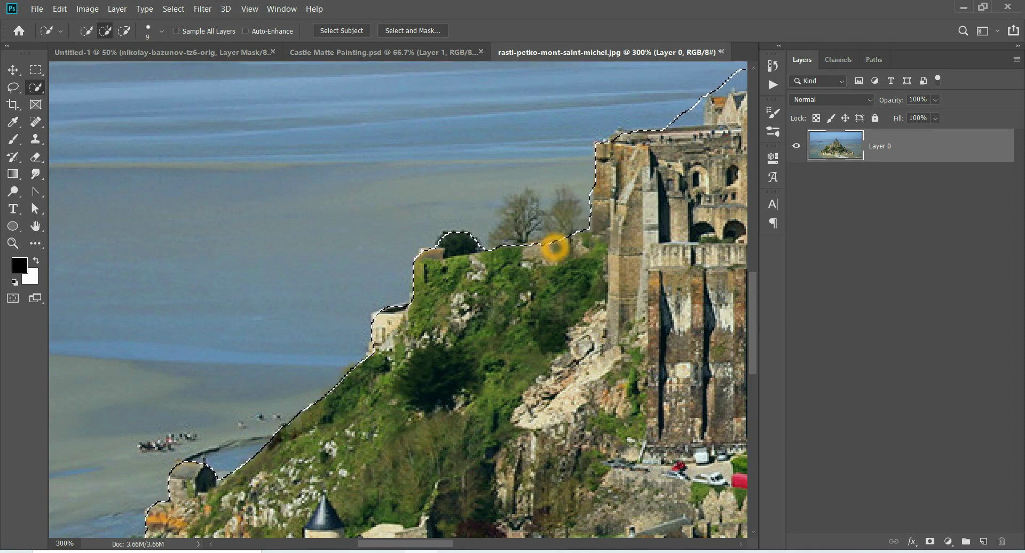
drag(555, 247, 343, 421)
drag(469, 281, 464, 302)
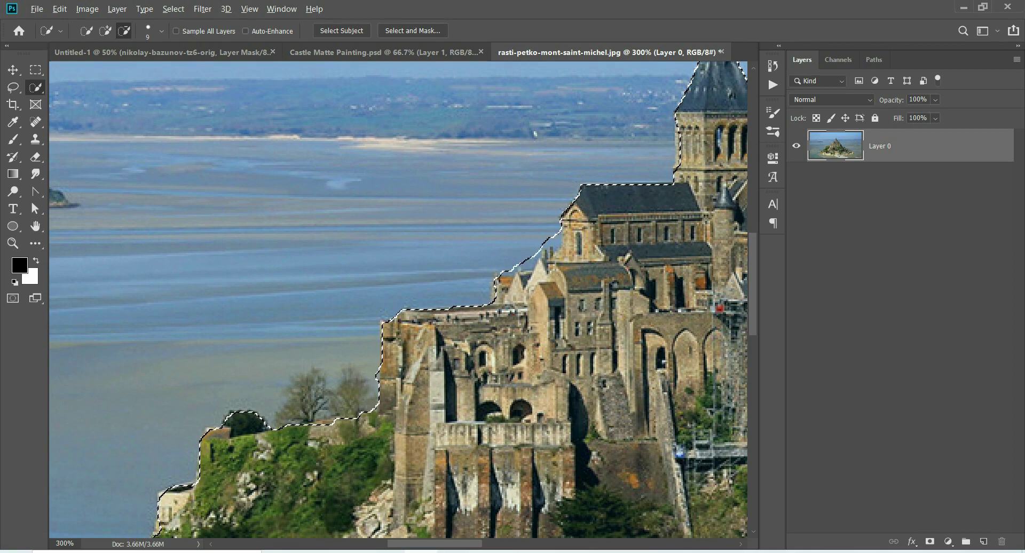
- Extend the selection up the abbey spire and remove the excess sky around its tip
drag(611, 270, 553, 333)
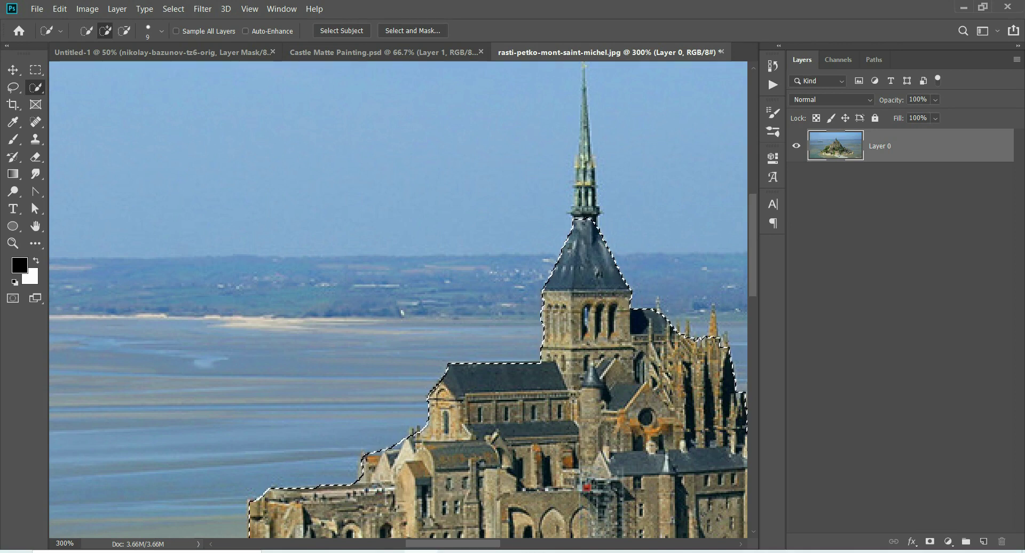
drag(552, 314, 518, 445)
drag(552, 355, 550, 197)
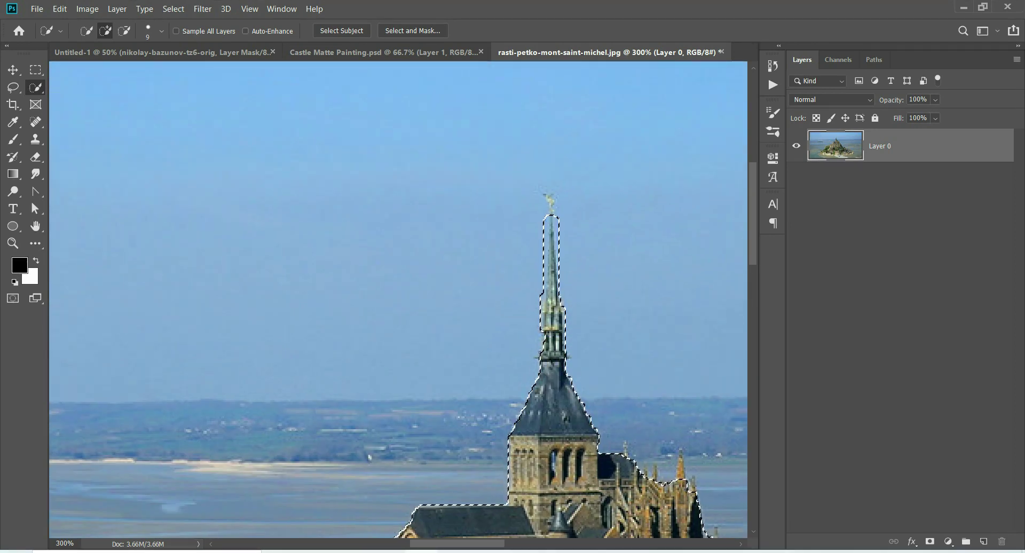
alt+click(569, 199)
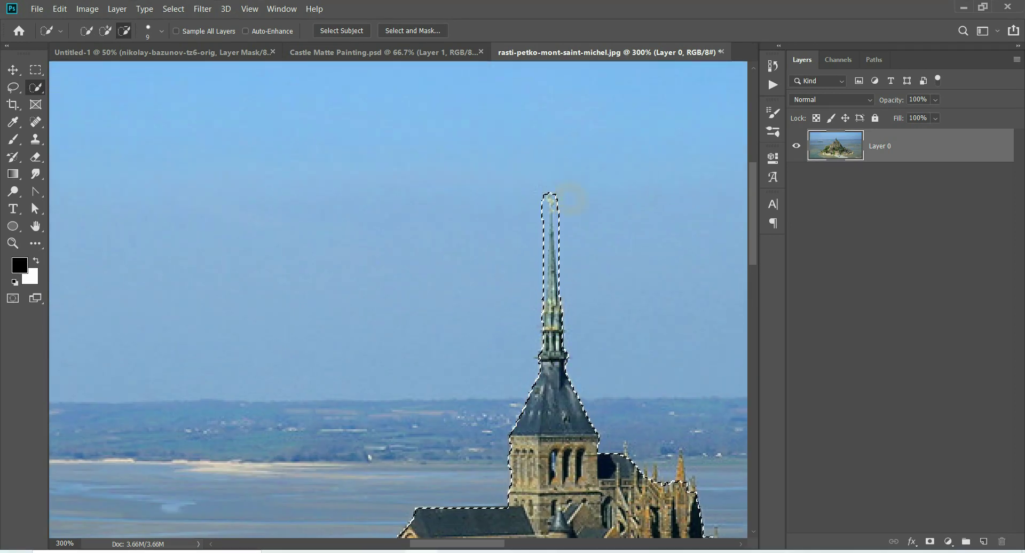
drag(550, 198, 550, 230)
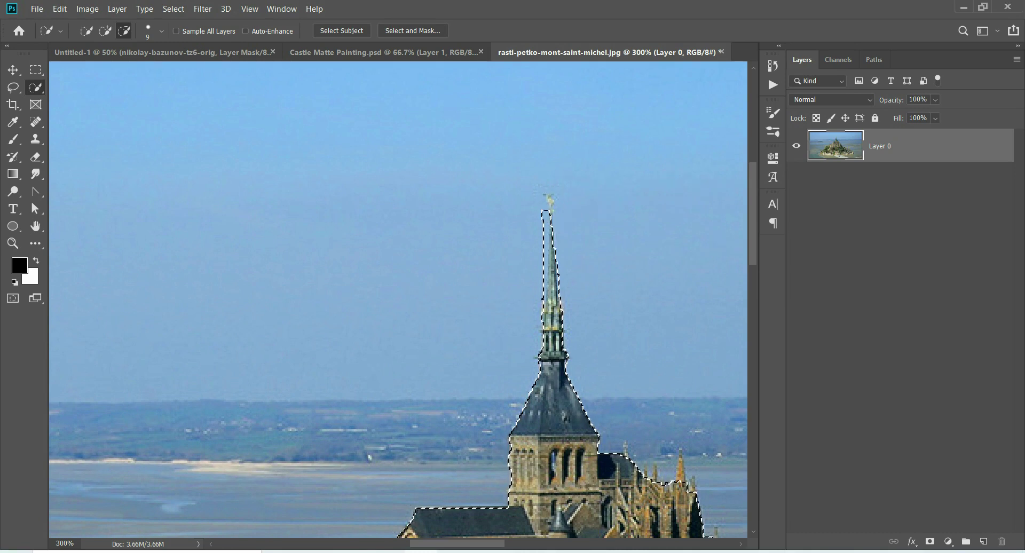
mouse_move(549, 304)
mouse_down()
mouse_move(561, 308)
mouse_move(465, 138)
mouse_up()
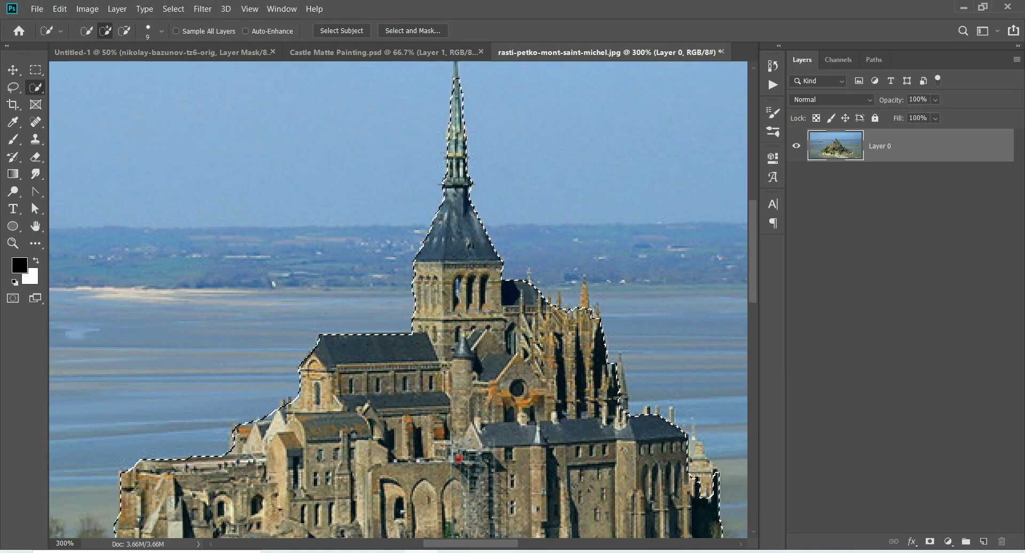
click(668, 441)
- Refine the selection around the village rooftops and tower, extending it down to the wall base
mouse_move(485, 405)
mouse_down()
mouse_move(179, 217)
mouse_move(151, 212)
mouse_up()
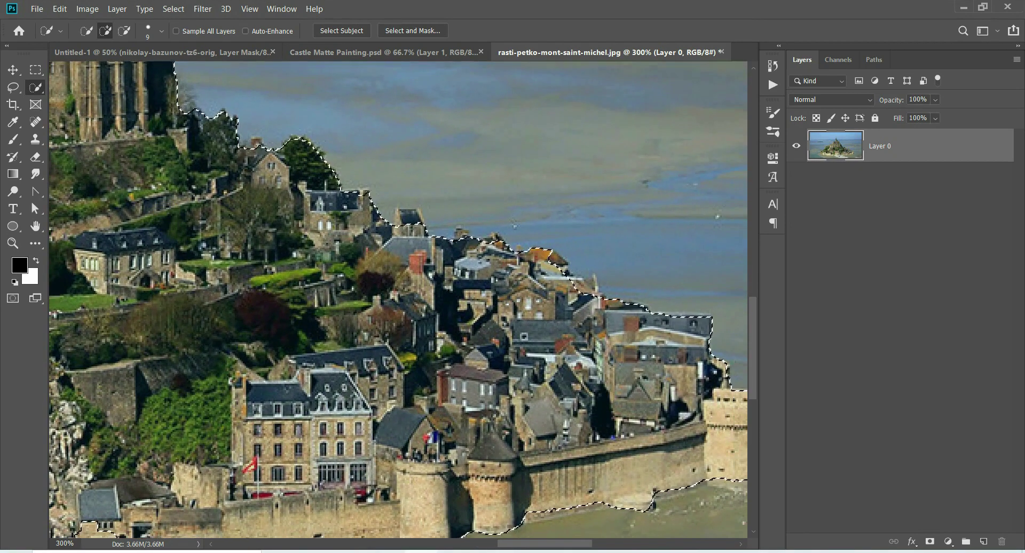
click(407, 218)
click(544, 262)
click(584, 297)
click(663, 334)
key(ctrl+d)
click(561, 310)
click(491, 381)
- Add the beach below the walls, including the edge by the left wall, to the selection
drag(373, 320, 496, 221)
click(576, 297)
drag(374, 267, 662, 256)
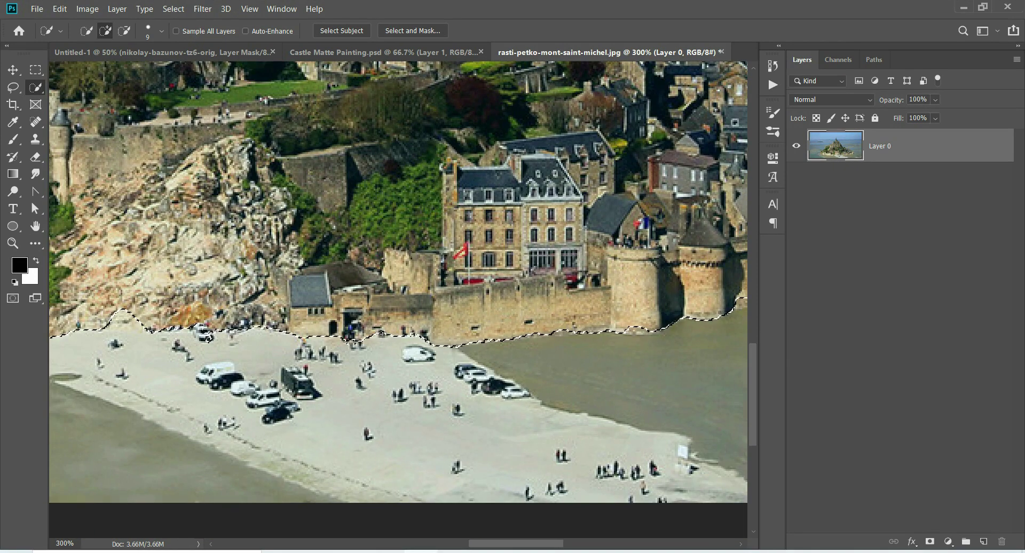
click(423, 331)
drag(320, 321, 523, 317)
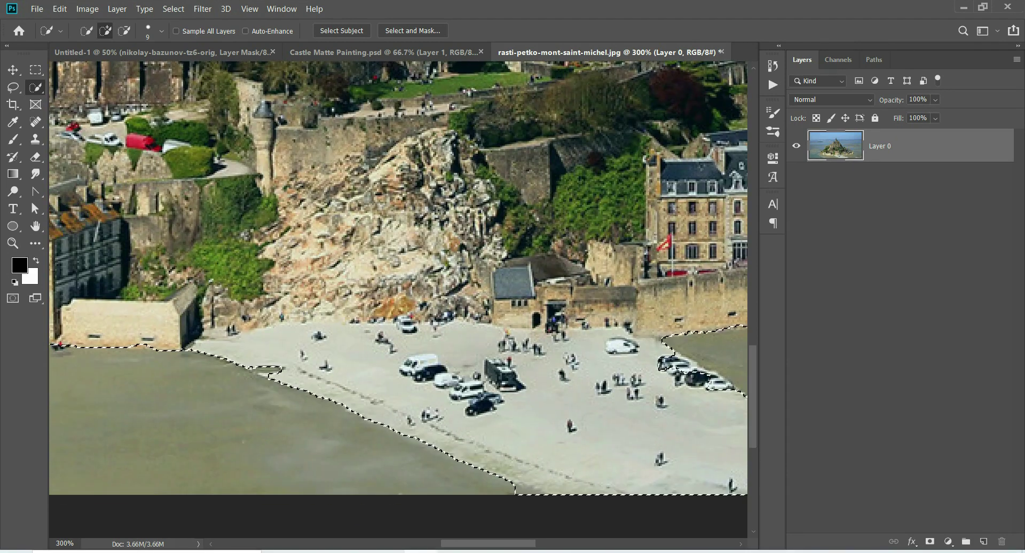
click(199, 353)
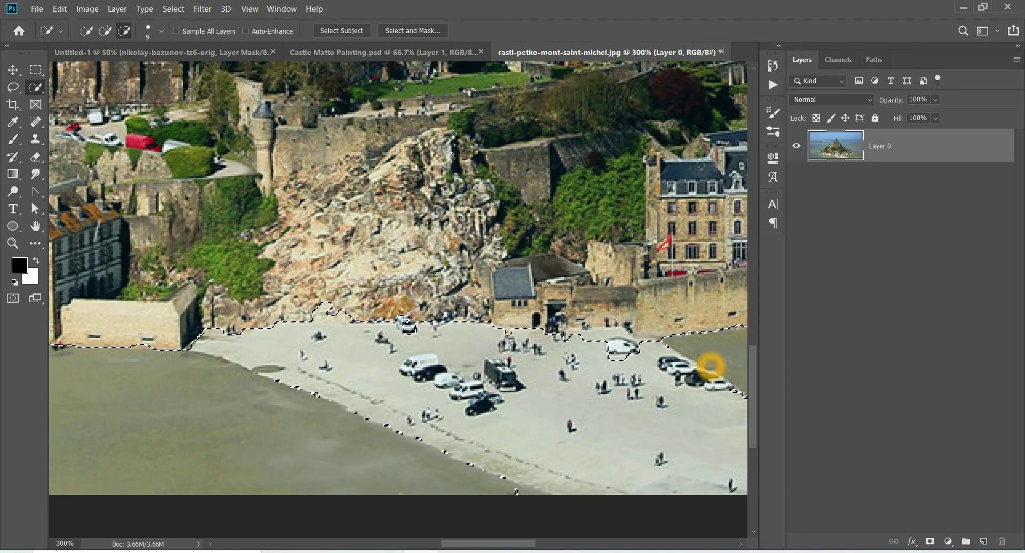
drag(668, 374, 363, 257)
click(617, 351)
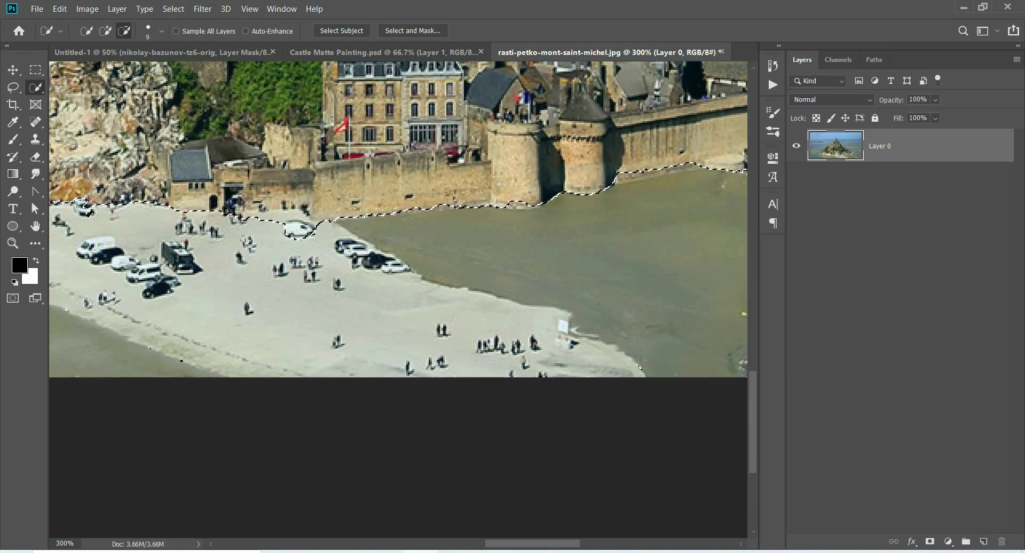
drag(304, 235, 494, 304)
click(493, 305)
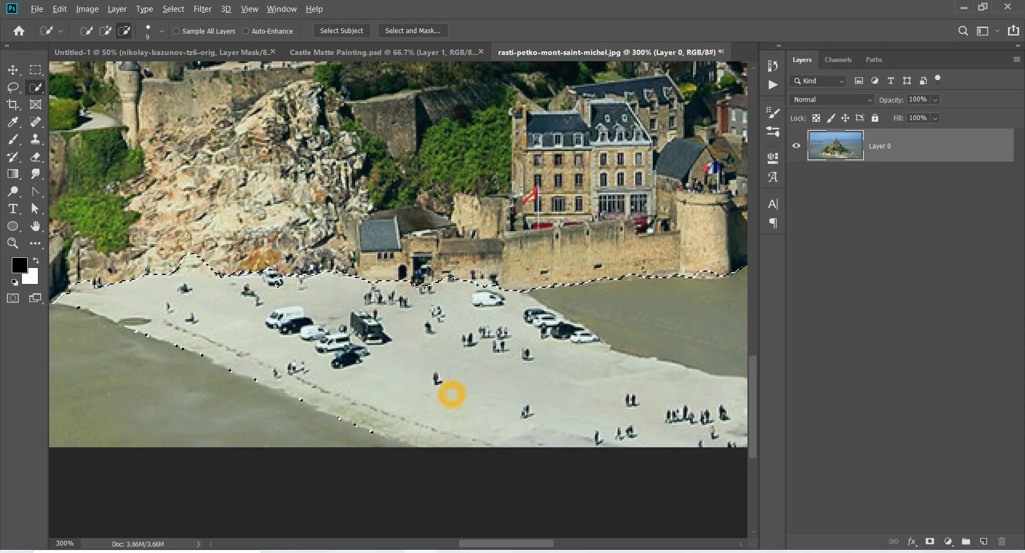
- Remove the rock bump, trace the beach edge, and turn the selection into a Layer 0 mask
drag(176, 261, 213, 264)
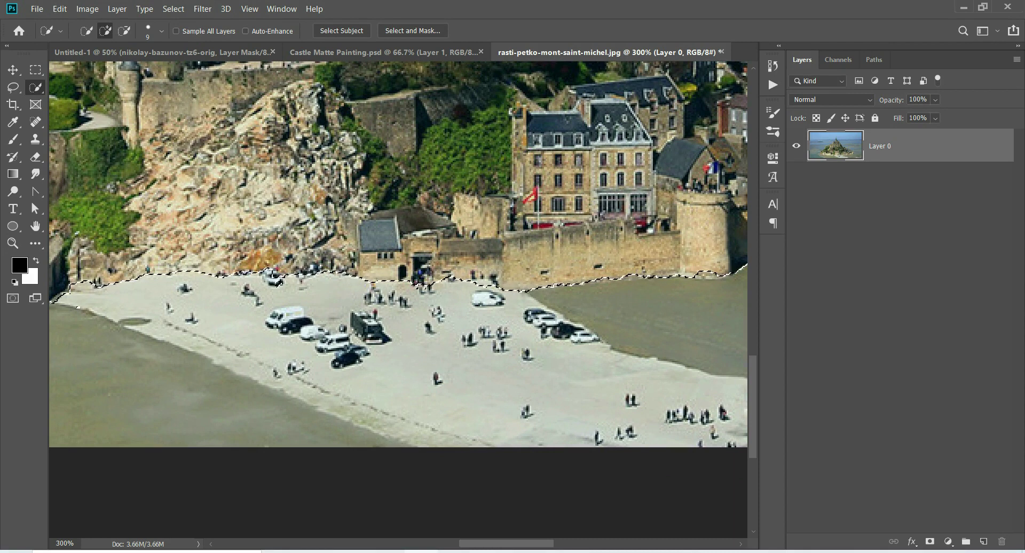
click(270, 281)
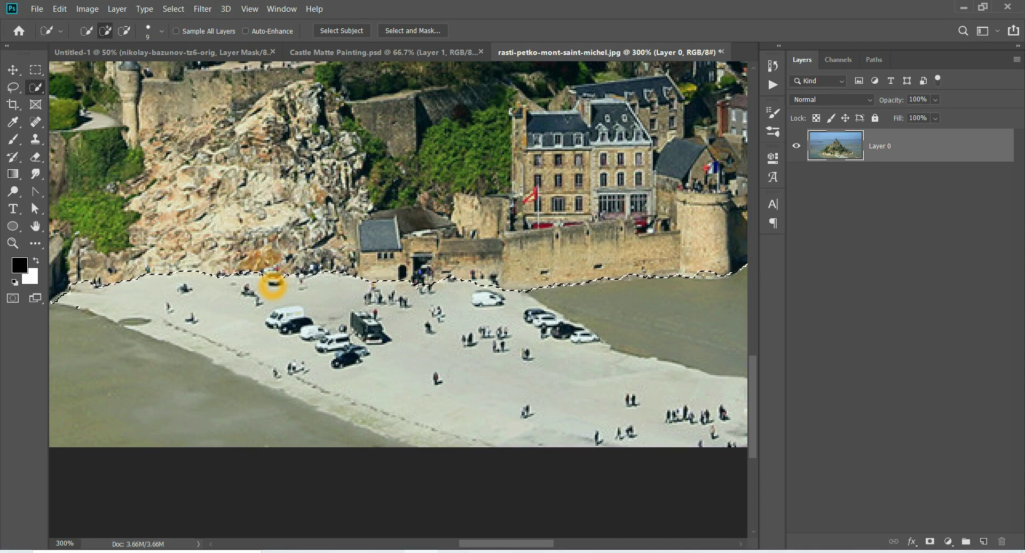
mouse_move(270, 281)
mouse_down()
mouse_move(476, 299)
mouse_move(503, 324)
mouse_up()
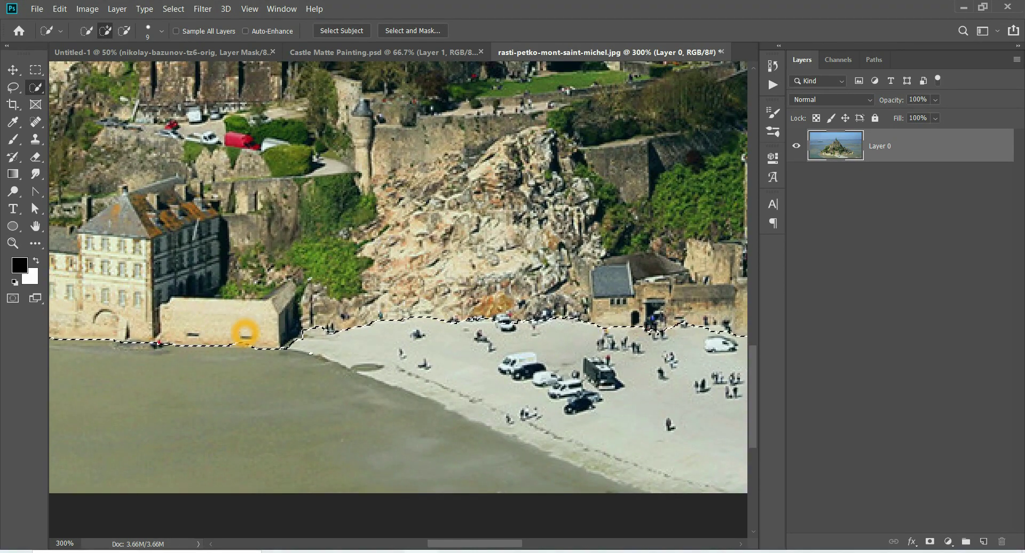
drag(241, 339, 378, 361)
key(ctrl+0)
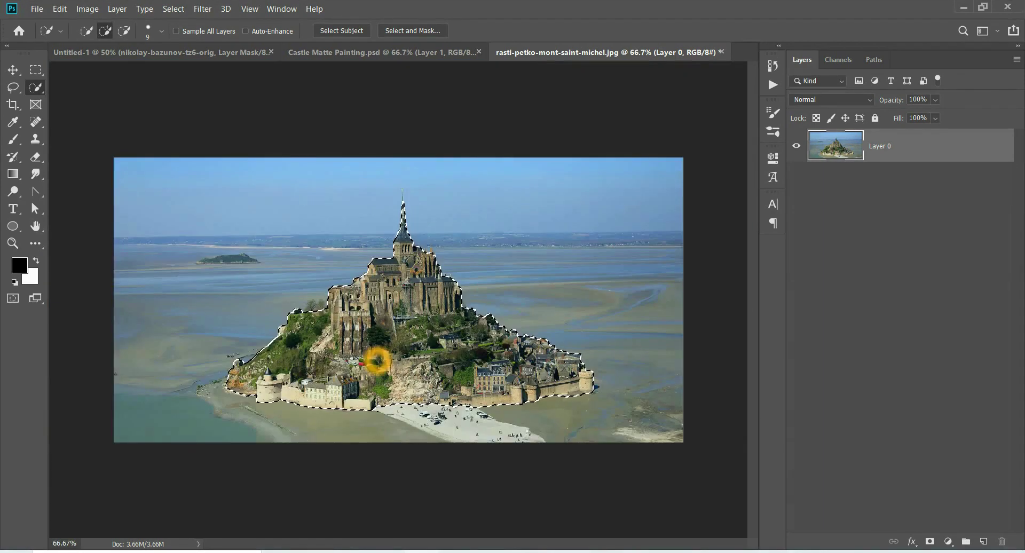
key(ctrl+plus)
key(ctrl+plus)
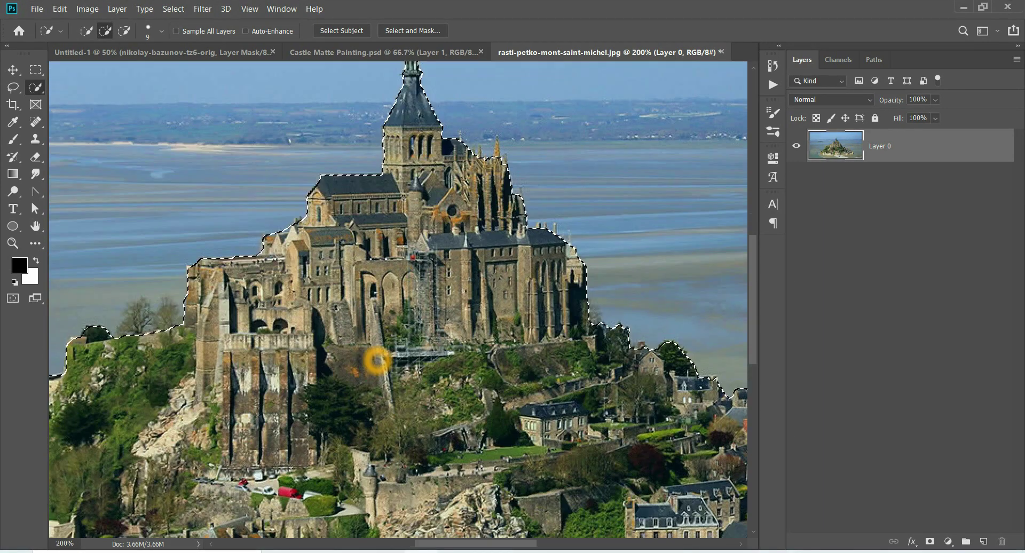
mouse_move(377, 360)
mouse_down()
mouse_move(316, 205)
mouse_move(422, 306)
mouse_up()
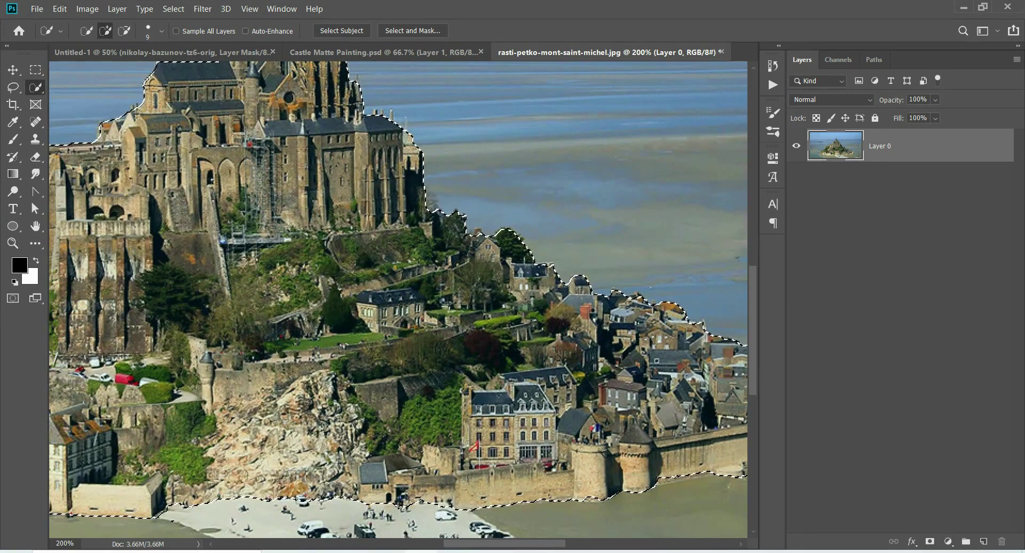
click(928, 541)
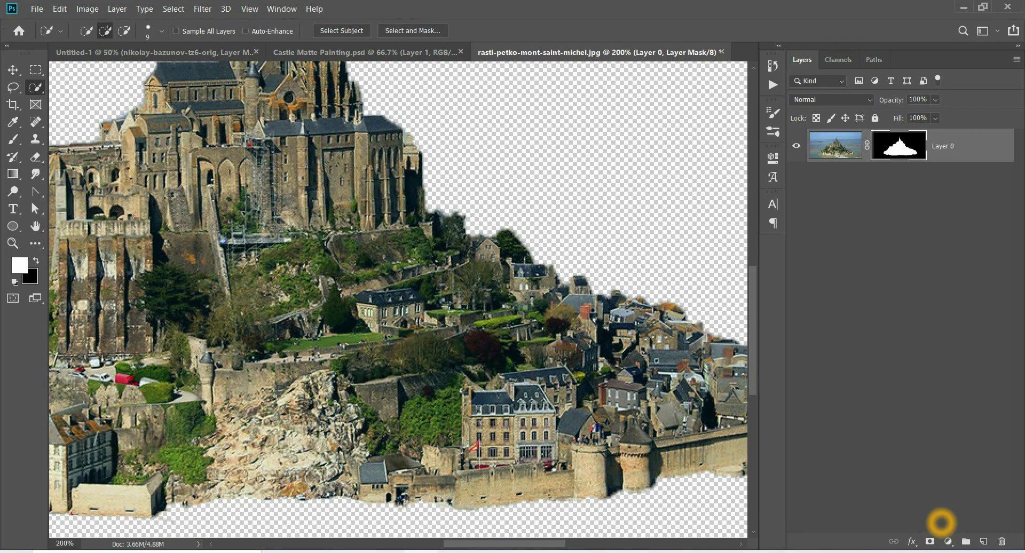
- Zoom out on the masked island and drag Layer 0 toward the Untitled-1 document tab
key(ctrl+minus)
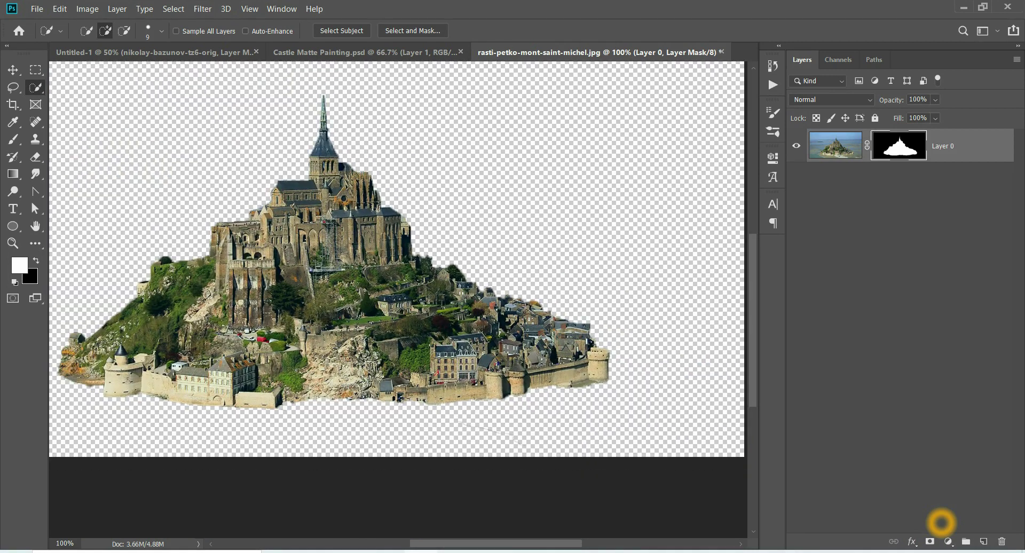
key(ctrl+minus)
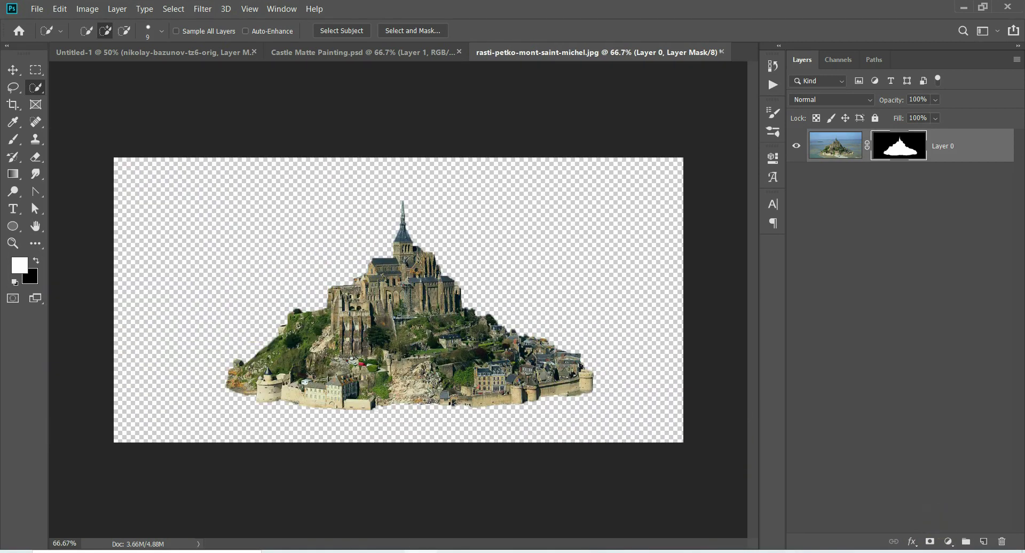
click(843, 147)
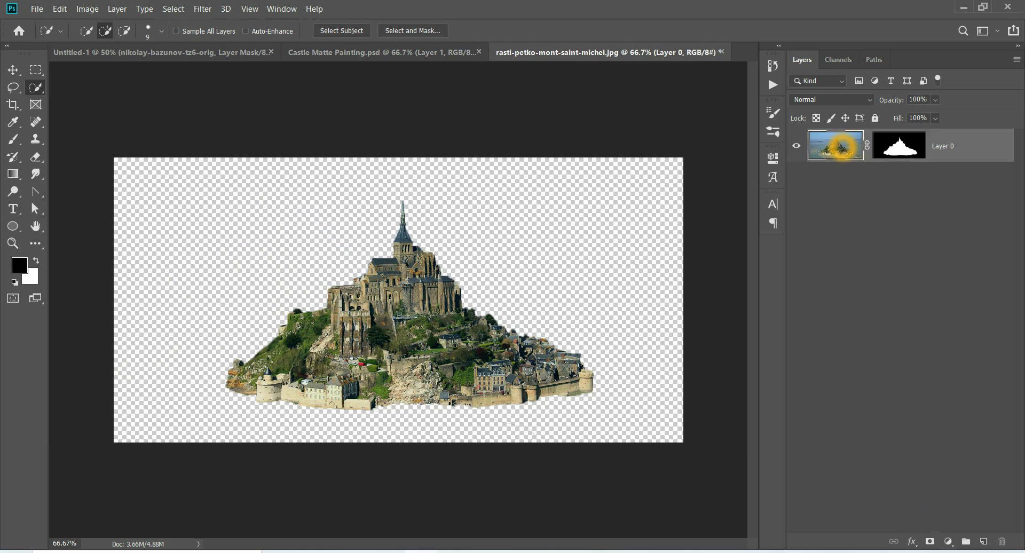
drag(840, 149, 99, 60)
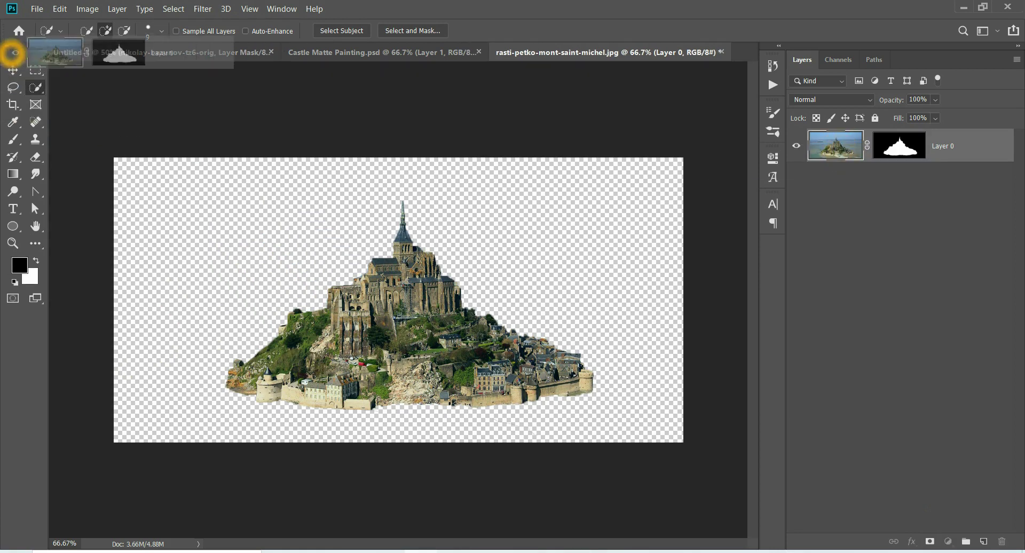
- Drop the castle into Untitled-1 as Layer 1 and move it down-left onto the lake
mouse_move(99, 61)
mouse_down()
mouse_move(786, 157)
mouse_move(493, 204)
mouse_up()
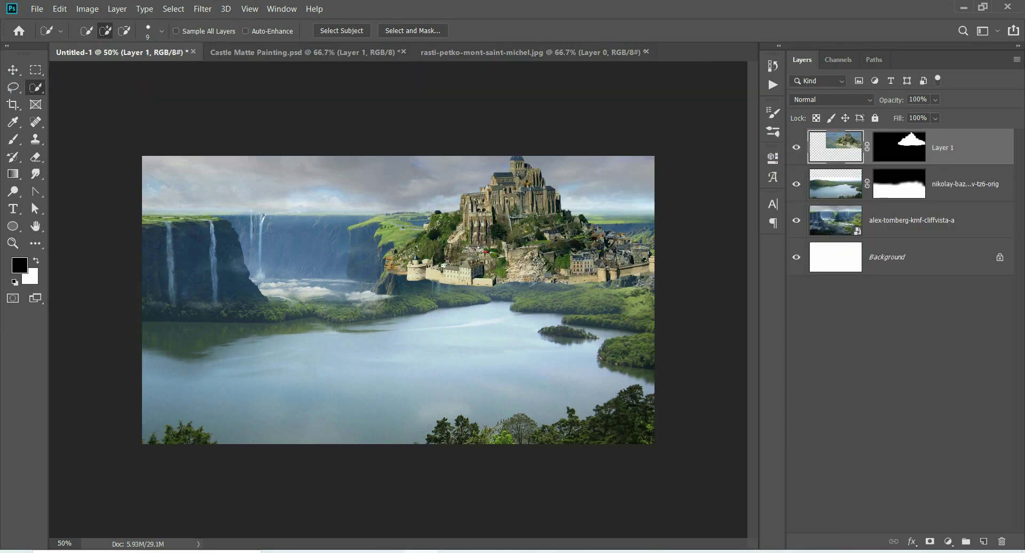
click(12, 70)
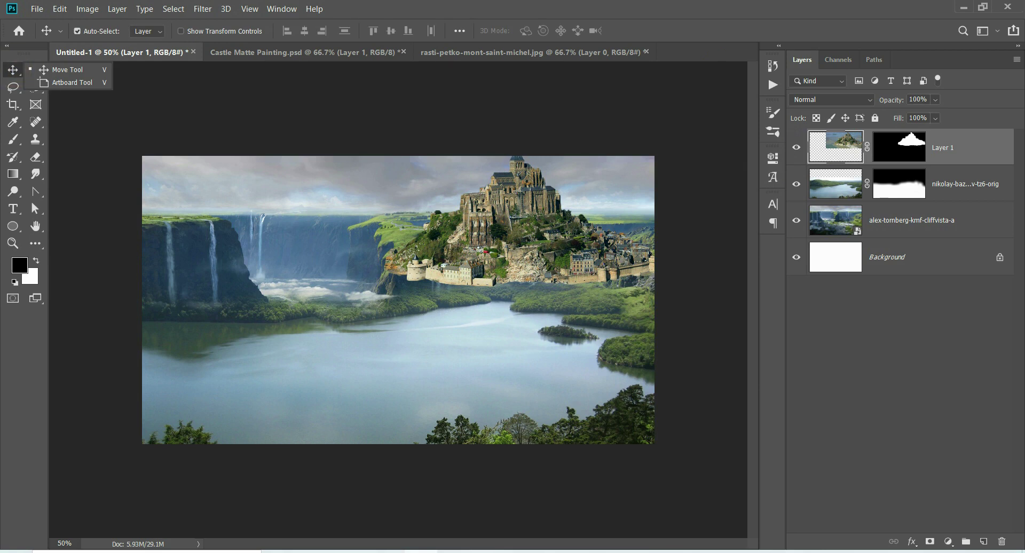
mouse_move(549, 212)
mouse_down()
mouse_move(424, 329)
mouse_move(453, 328)
mouse_up()
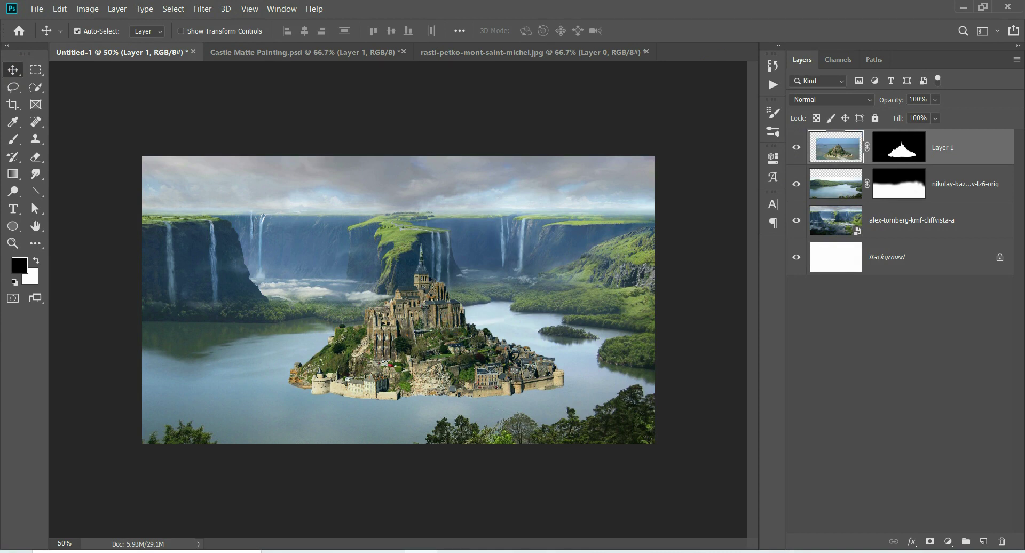
- Scale the castle down to about 53% and move it lower and right on the lake
key(ctrl+t)
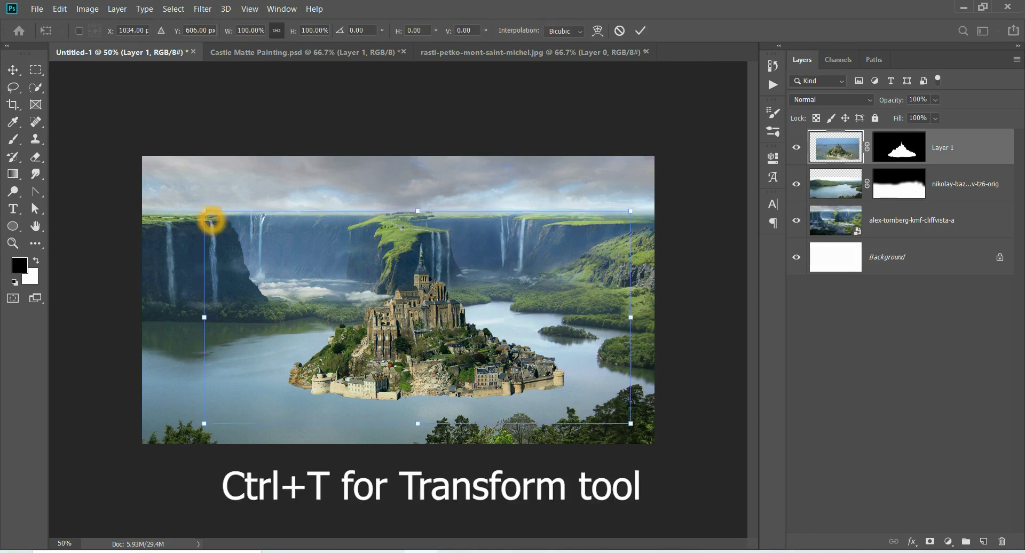
drag(205, 211, 270, 244)
drag(452, 323, 457, 345)
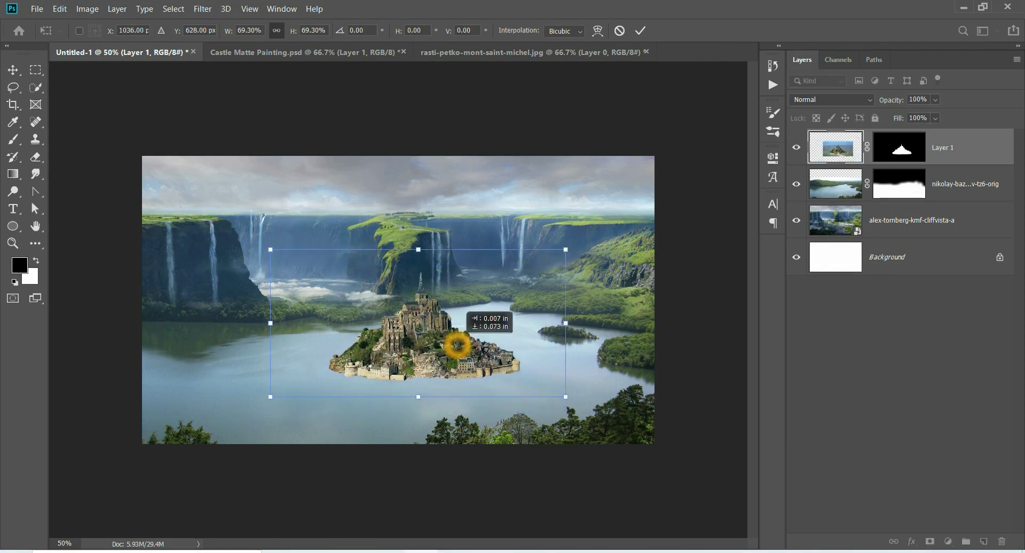
drag(270, 249, 303, 300)
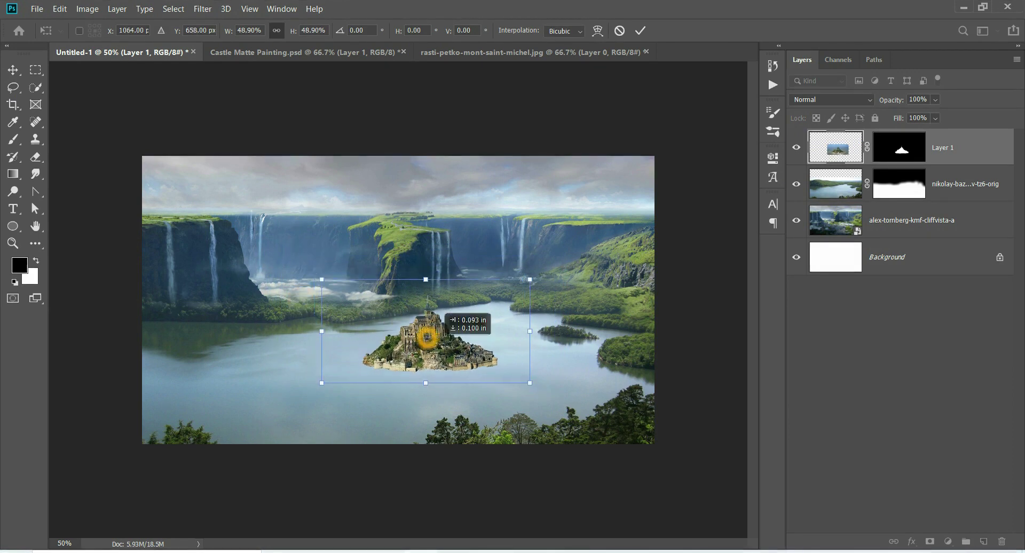
drag(428, 339, 432, 353)
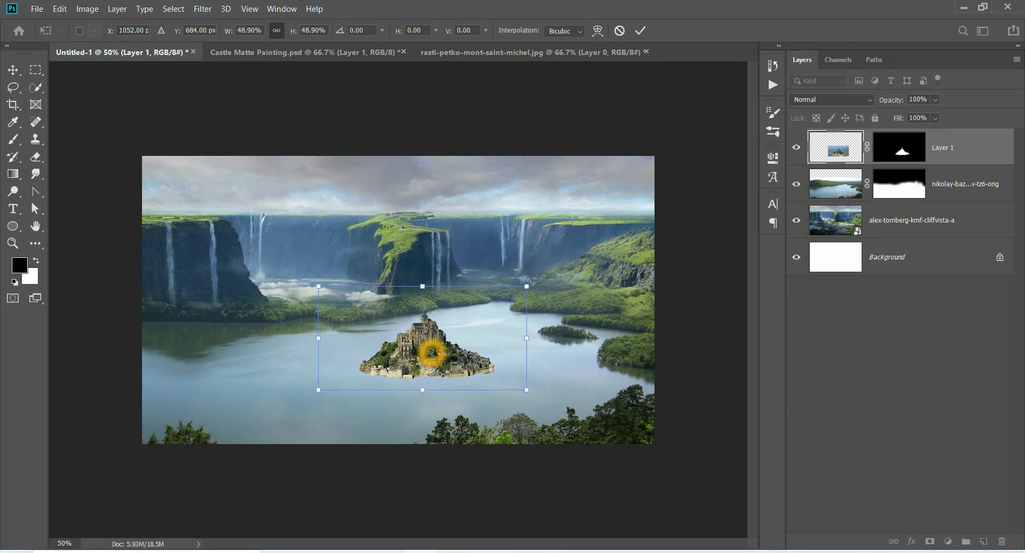
drag(318, 286, 317, 272)
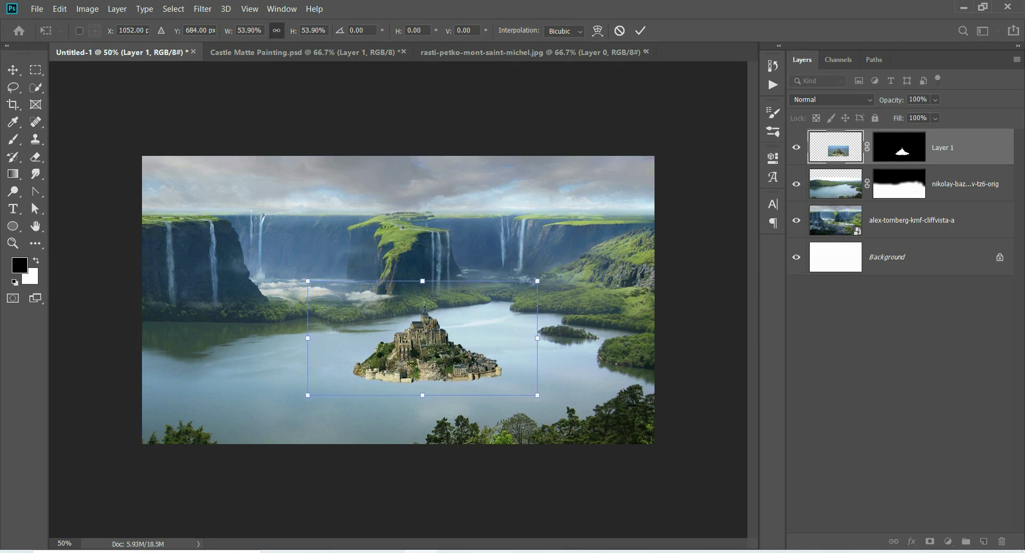
key(Return)
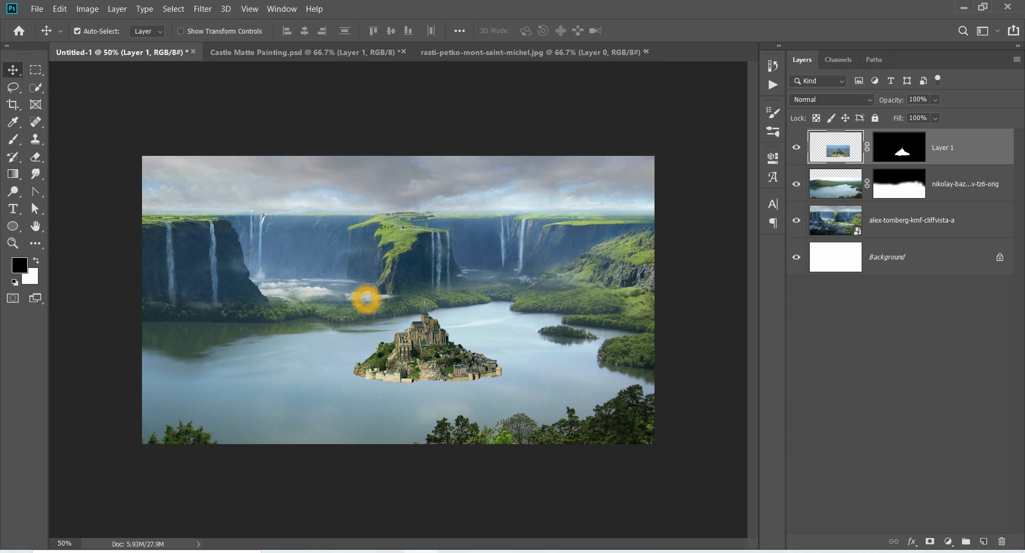
- Enlarge the castle about 11% more and shift it further right and down
key(ctrl+t)
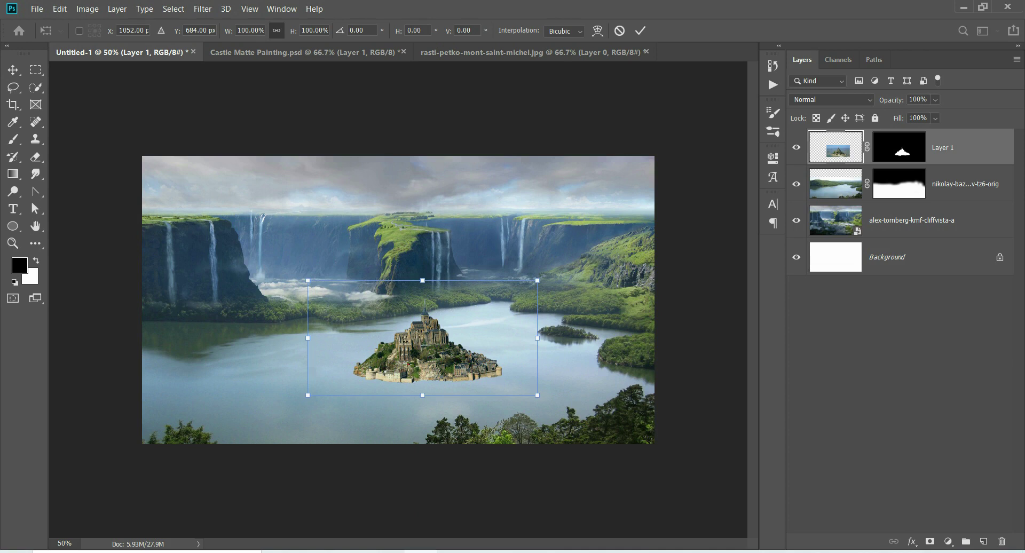
drag(314, 283, 304, 263)
key(Return)
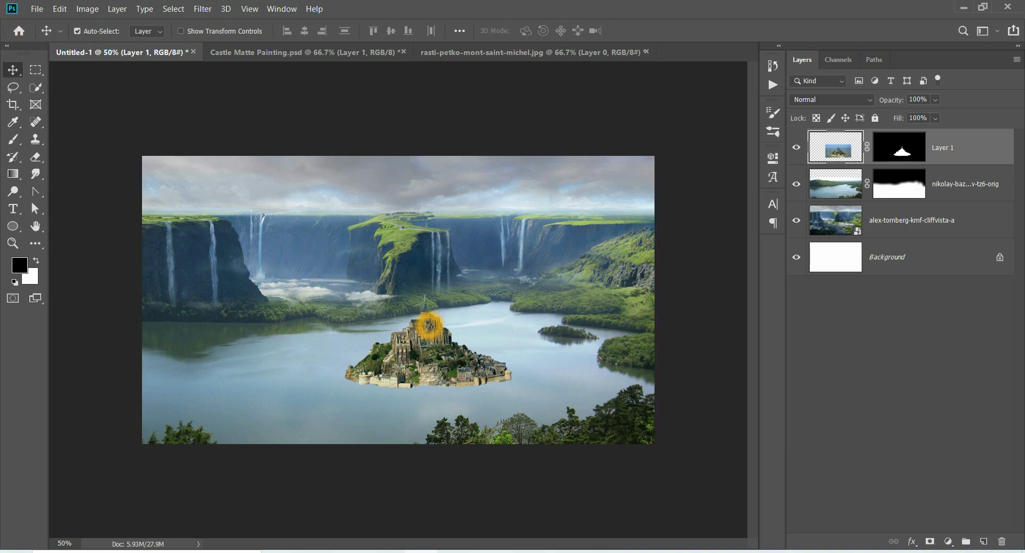
key(ctrl+t)
mouse_move(432, 344)
mouse_down()
mouse_move(446, 358)
mouse_move(434, 354)
mouse_move(507, 352)
mouse_move(455, 348)
mouse_up()
- Commit the castle's position, target Layer 1's mask, and ready a small brush at 400% zoom
double_click(484, 346)
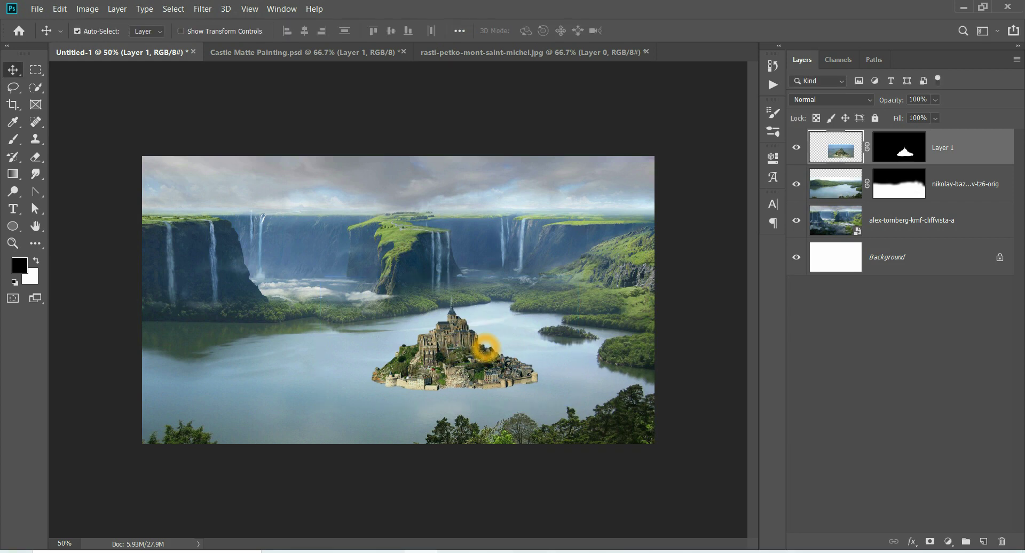
key(ctrl+plus)
click(898, 147)
key(x)
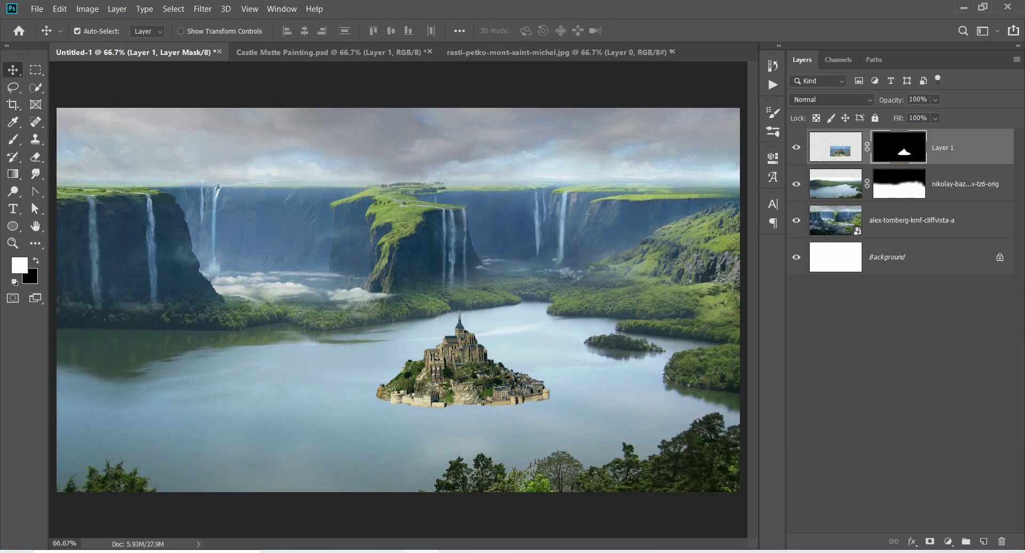
ctrl+click(610, 340)
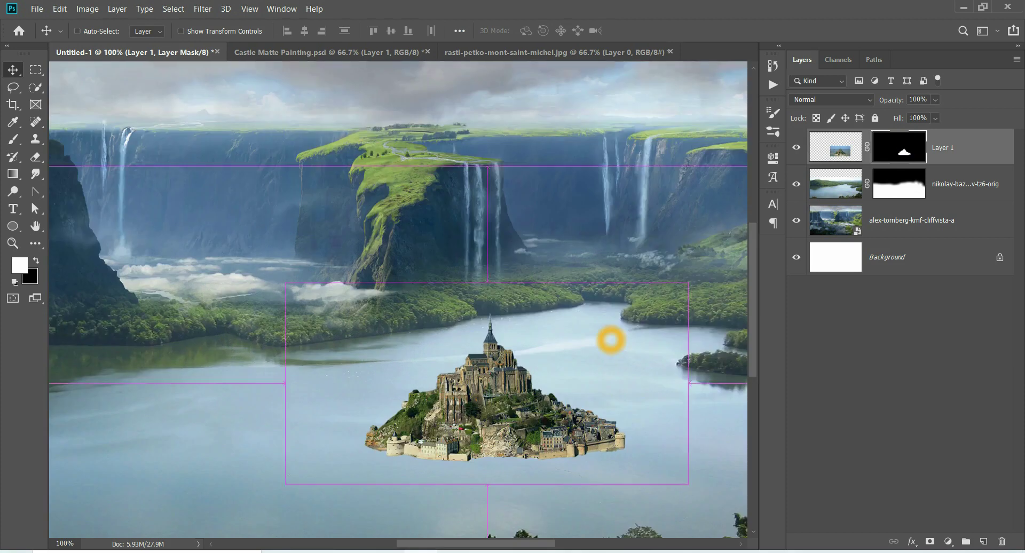
drag(610, 340, 288, 144)
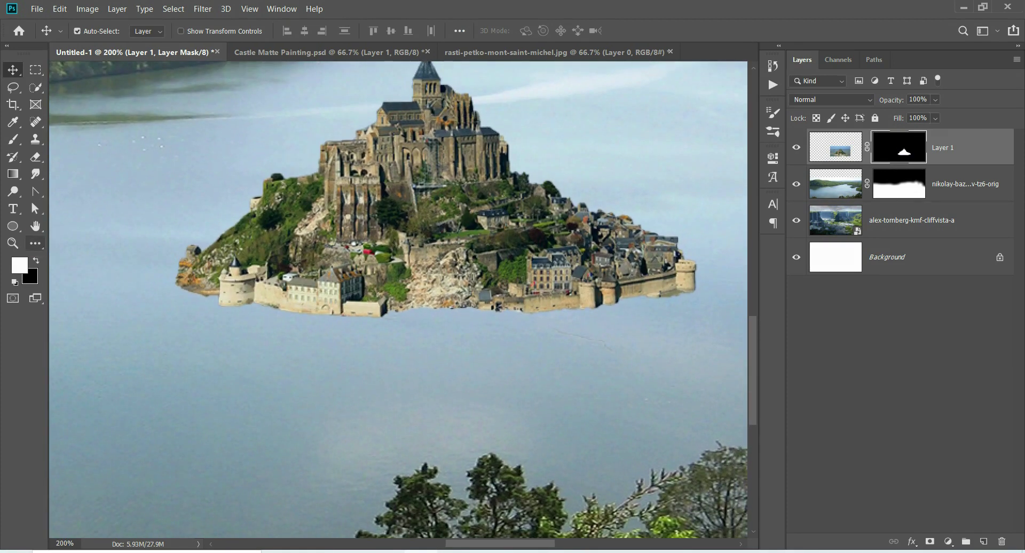
click(13, 138)
click(68, 139)
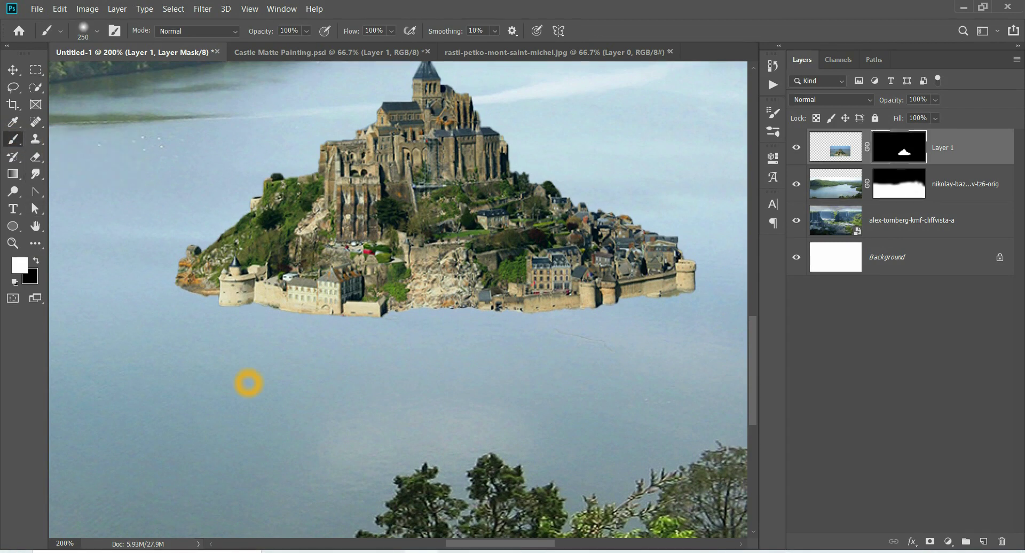
key(bracketleft)
key(bracketleft)
key(ctrl+plus)
key(ctrl+plus)
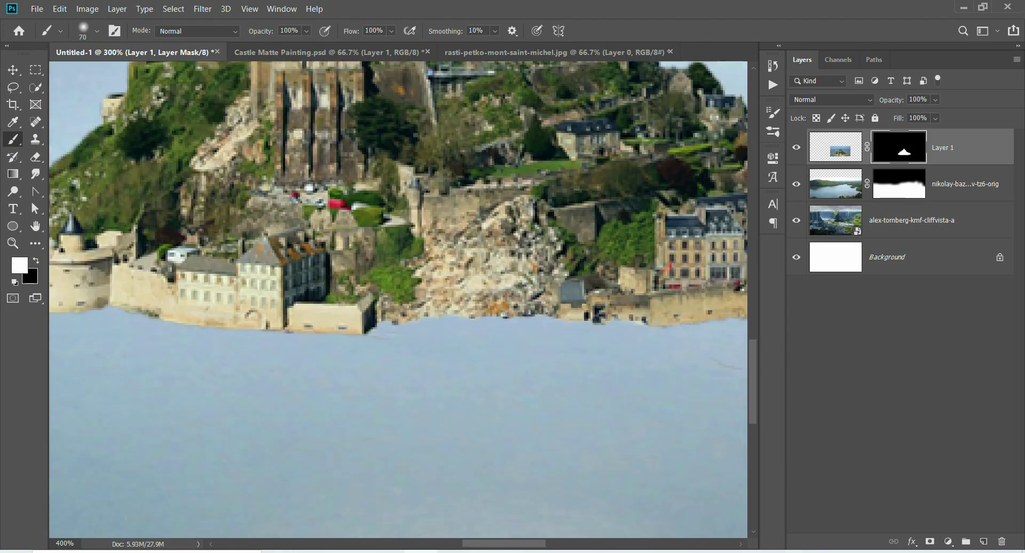
drag(209, 395, 425, 433)
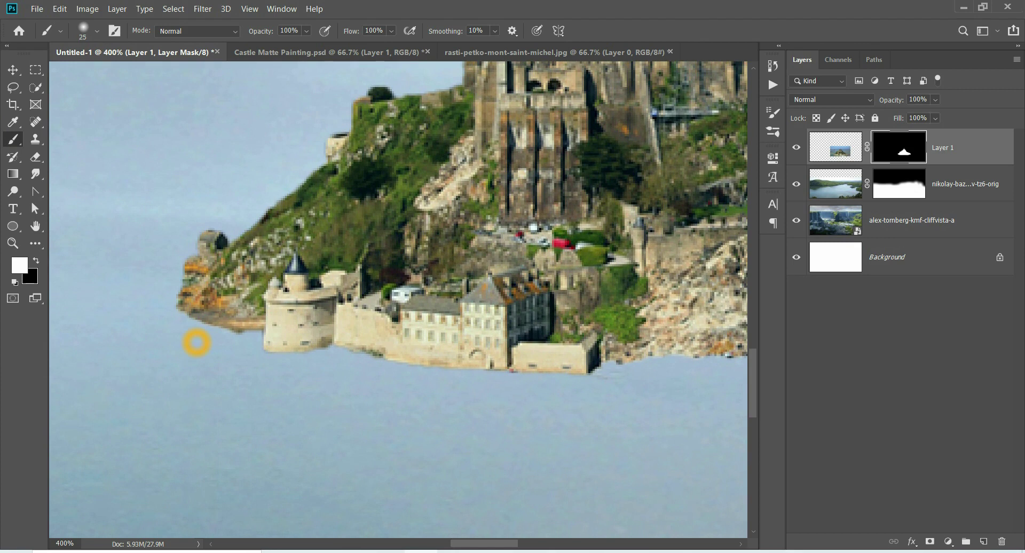
- Soften the island's lower-left shore in black, then paint white to reveal the sandy strip
drag(160, 314, 200, 339)
key(ctrl+z)
mouse_move(204, 317)
mouse_down()
mouse_move(178, 320)
mouse_move(246, 331)
mouse_up()
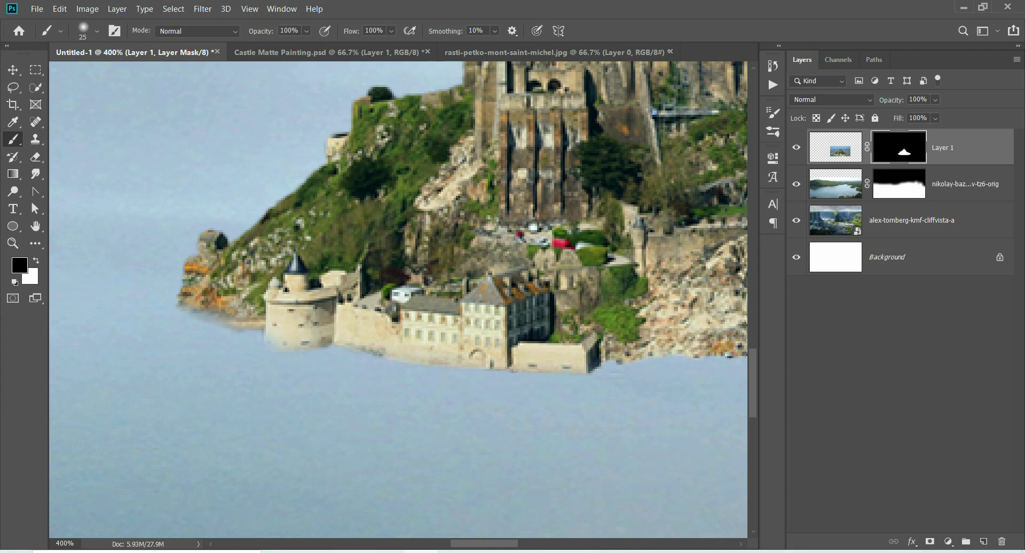
drag(425, 406, 213, 384)
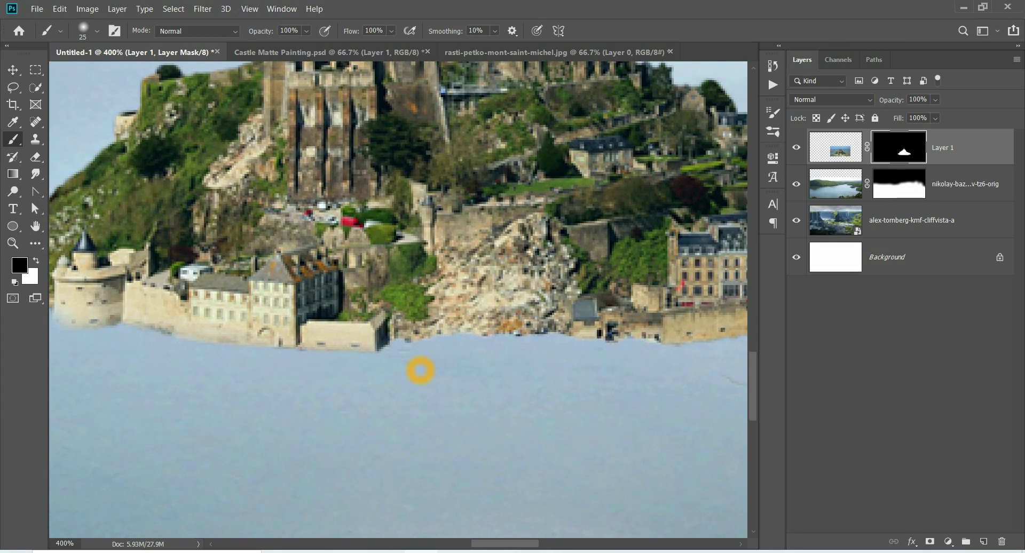
drag(694, 405, 283, 420)
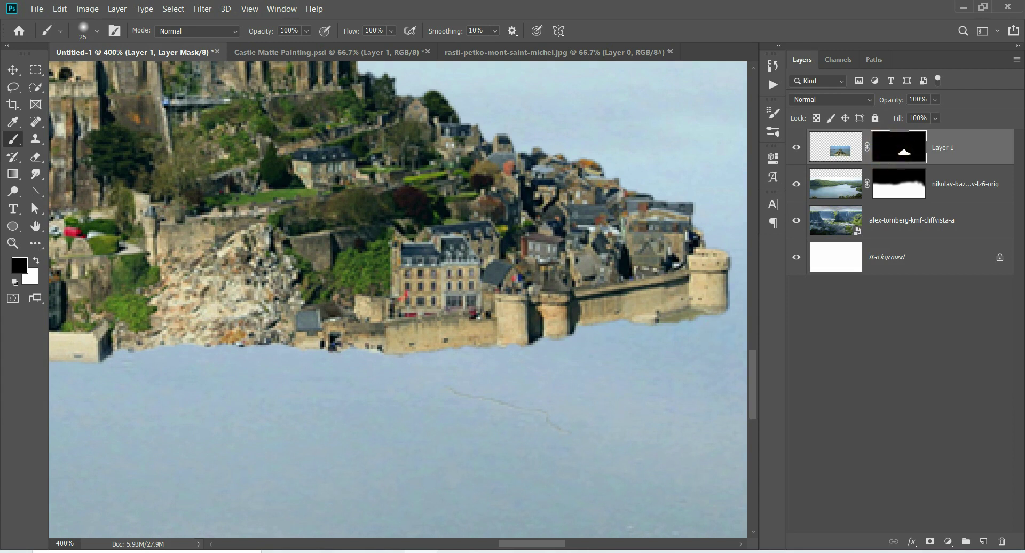
key(x)
mouse_move(646, 326)
mouse_down()
mouse_move(405, 357)
mouse_move(103, 358)
mouse_up()
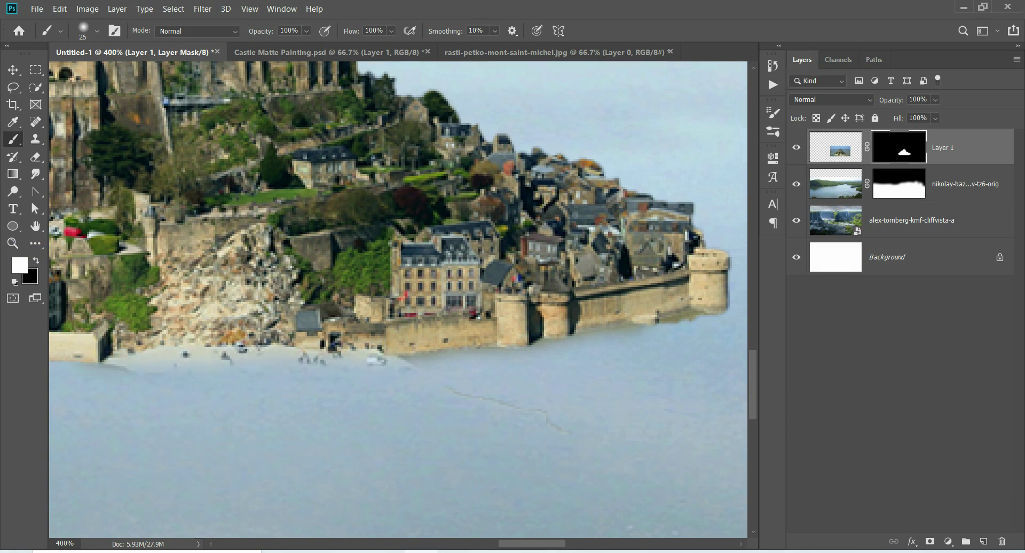
drag(102, 363, 352, 357)
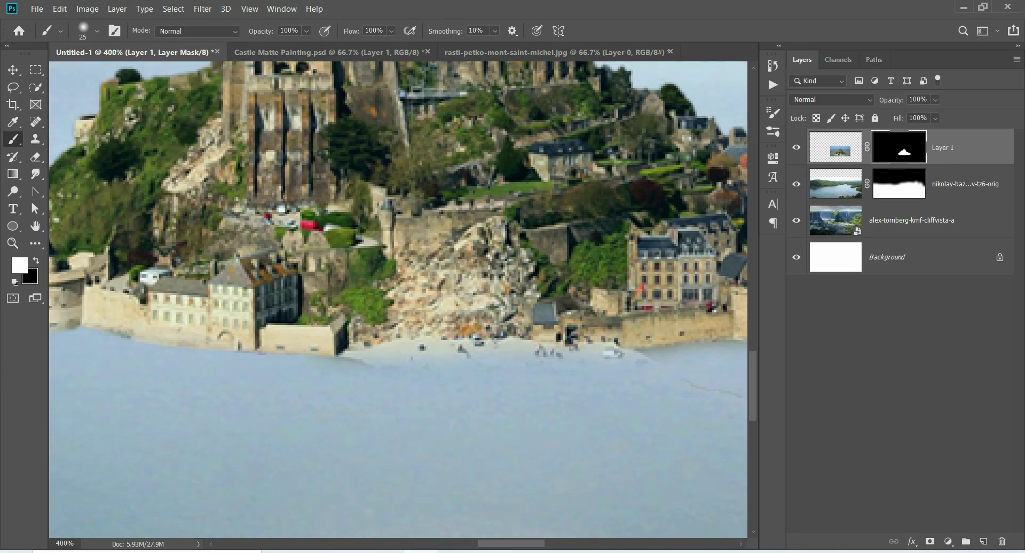
- Mask out the tan fringe along the eastern wall base below the right tower in black
click(36, 260)
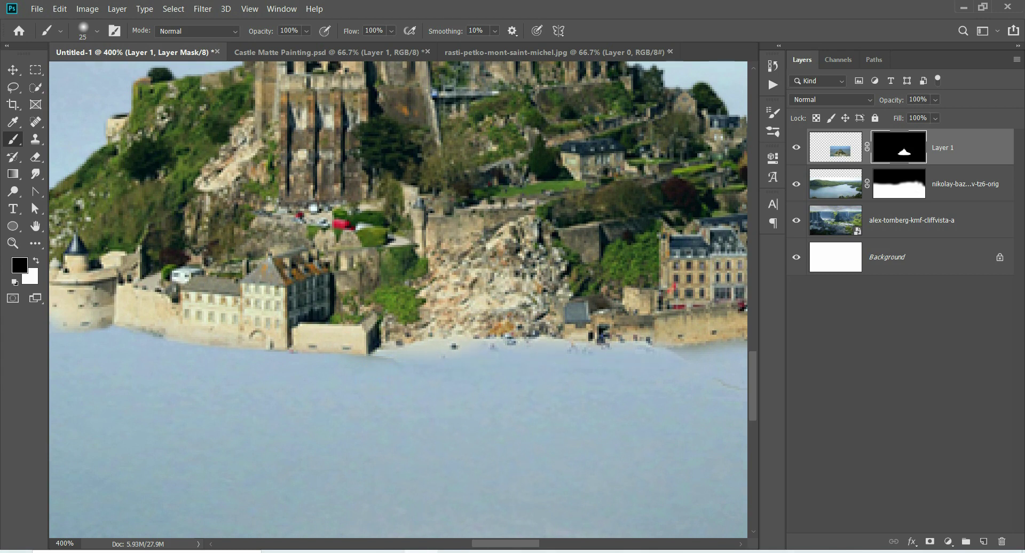
mouse_move(480, 214)
mouse_down()
mouse_move(197, 301)
mouse_move(223, 306)
mouse_up()
click(703, 427)
drag(723, 419, 688, 421)
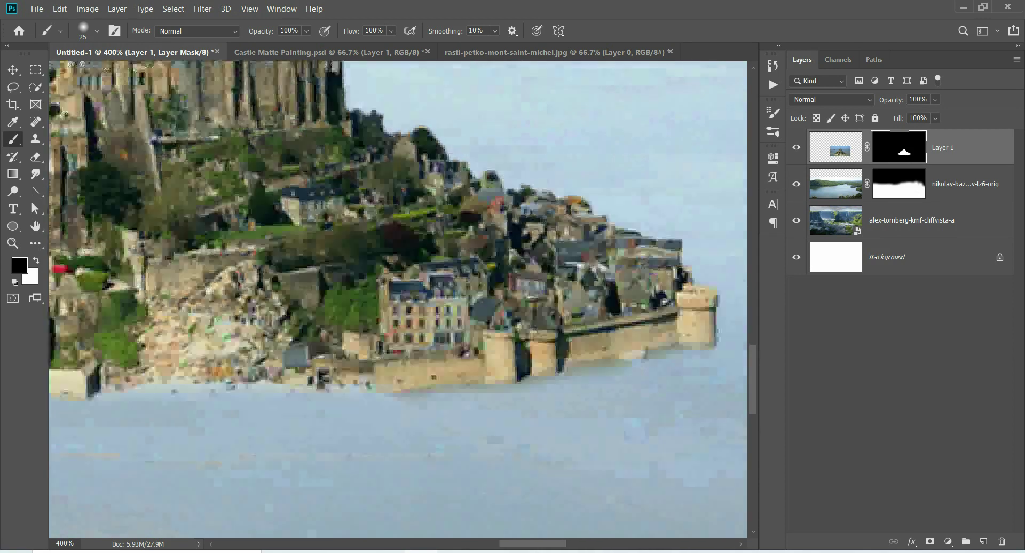
drag(125, 214, 293, 374)
mouse_move(102, 339)
mouse_down()
mouse_move(292, 384)
mouse_move(425, 348)
mouse_up()
click(251, 395)
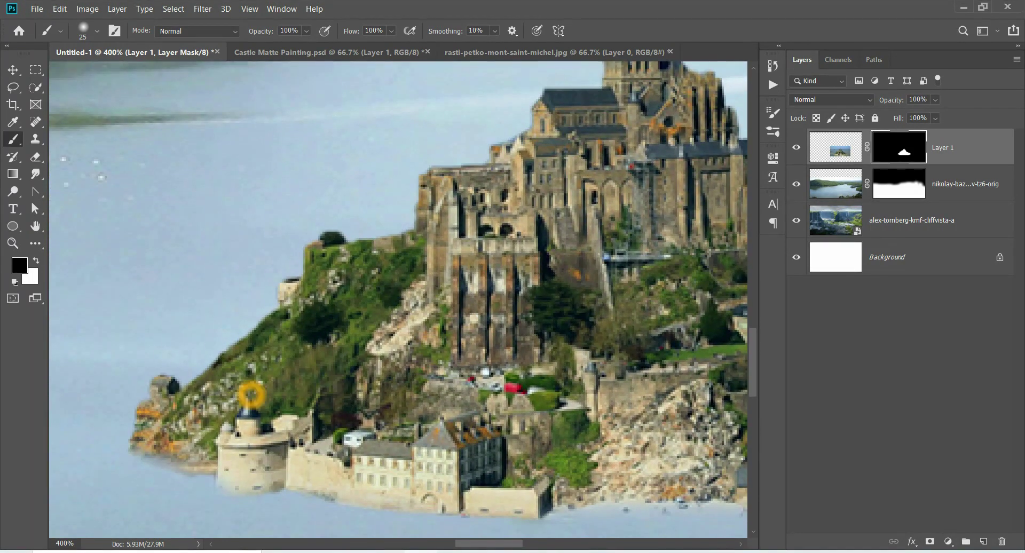
key(ctrl+minus)
key(ctrl+minus)
key(ctrl+minus)
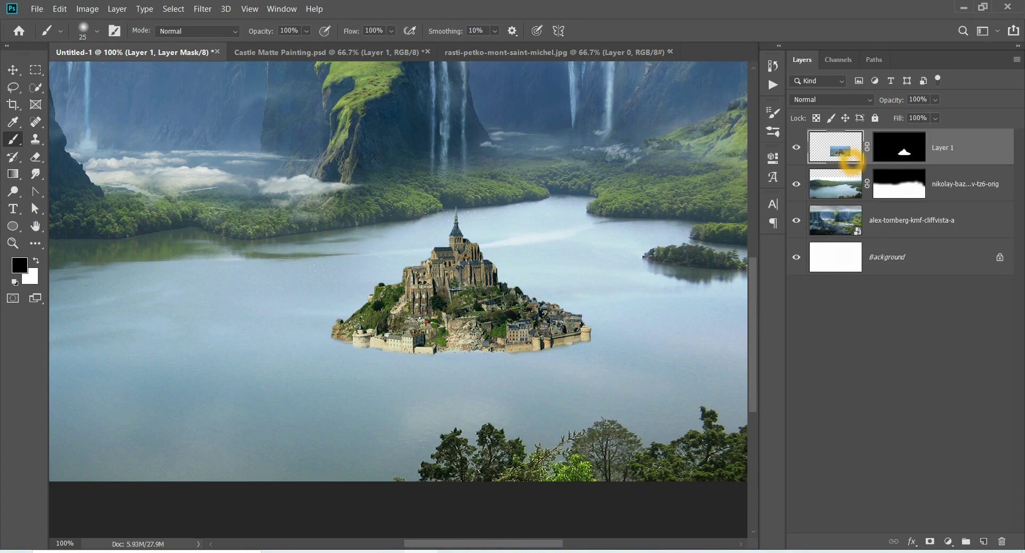
- Duplicate the castle layer, move the copy below the original, and name it shadow
click(842, 158)
key(ctrl+j)
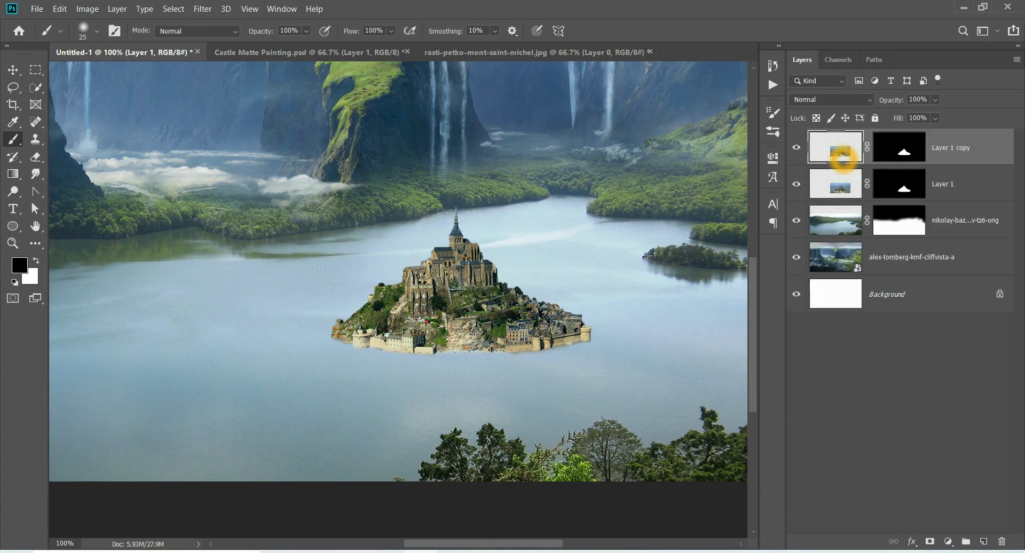
drag(837, 159, 829, 199)
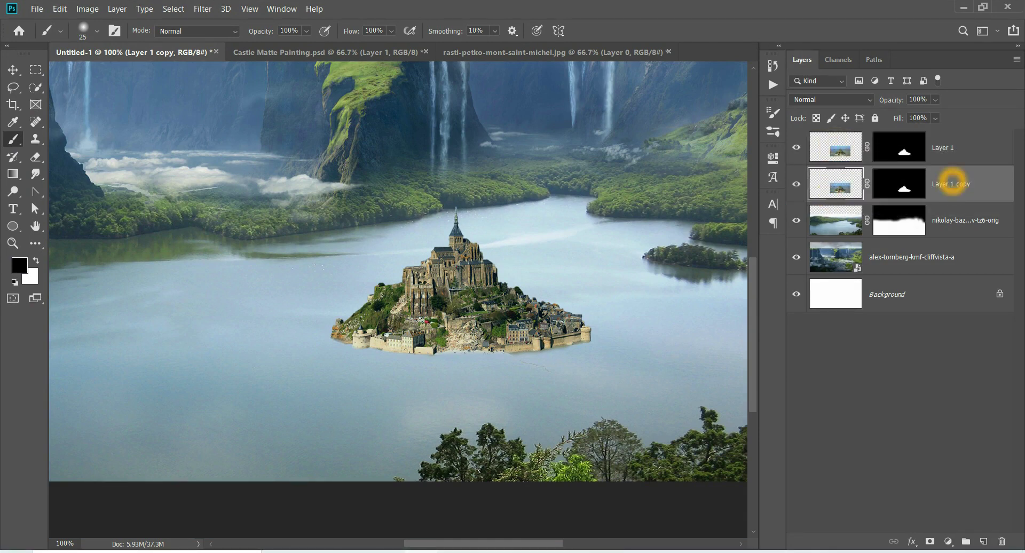
double_click(951, 185)
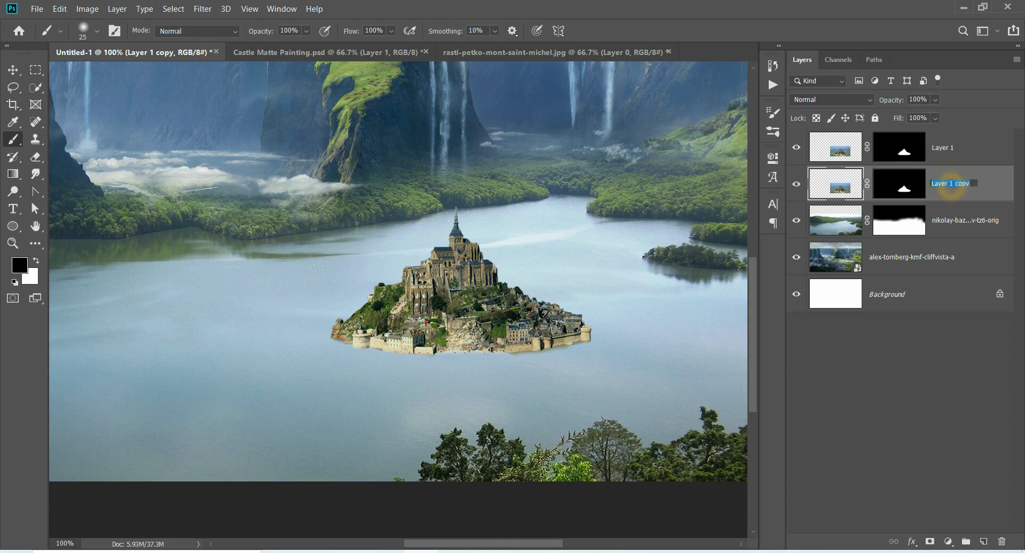
text(shadow)
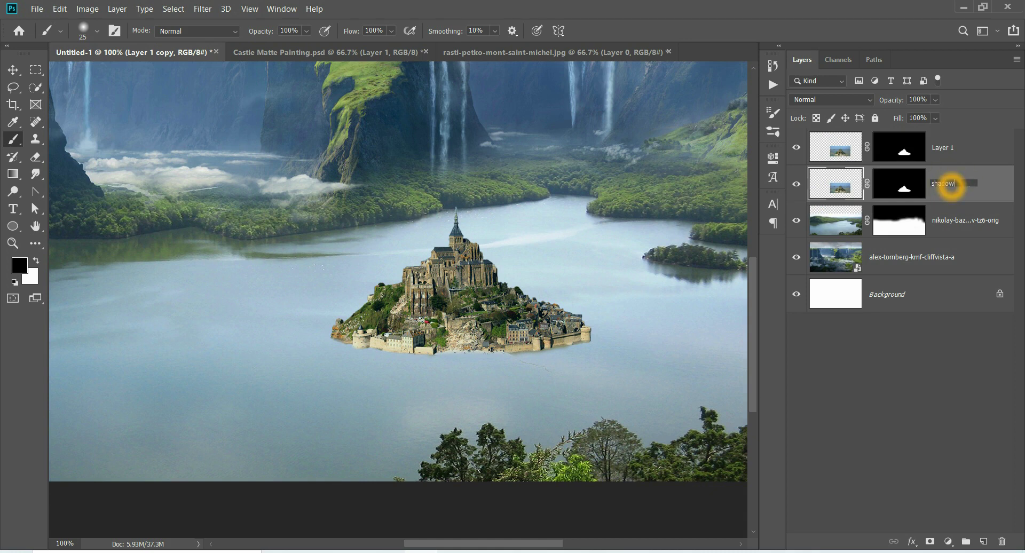
key(Return)
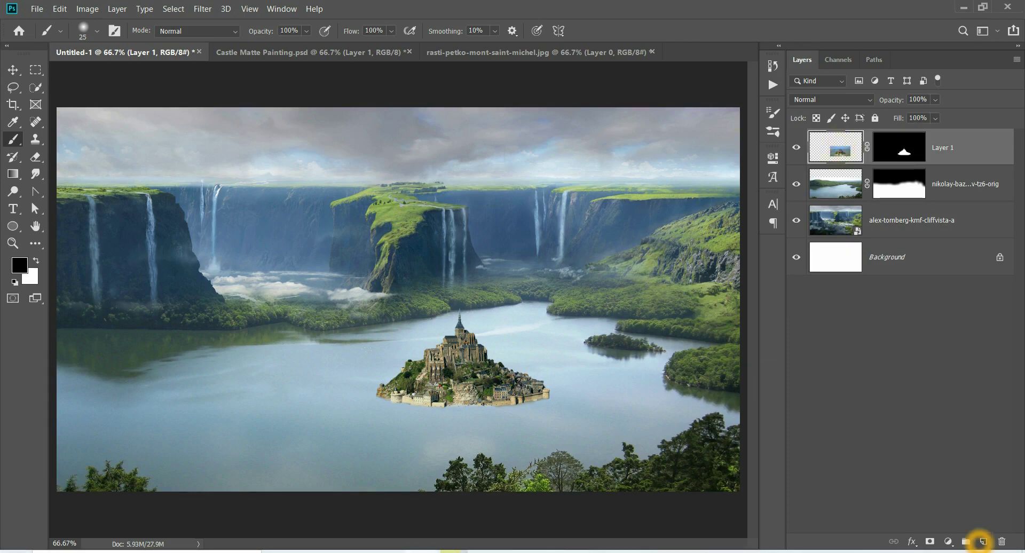
- Redo the duplicate of Layer 1 beneath it, renaming the copy shadow
mouse_move(955, 152)
mouse_down()
mouse_move(961, 529)
mouse_move(983, 542)
mouse_up()
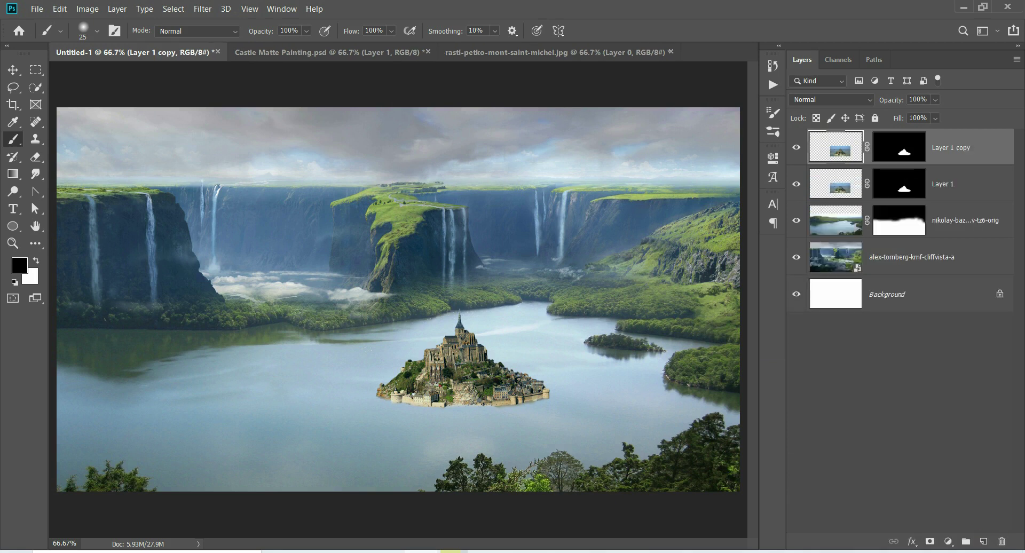
drag(838, 147, 845, 192)
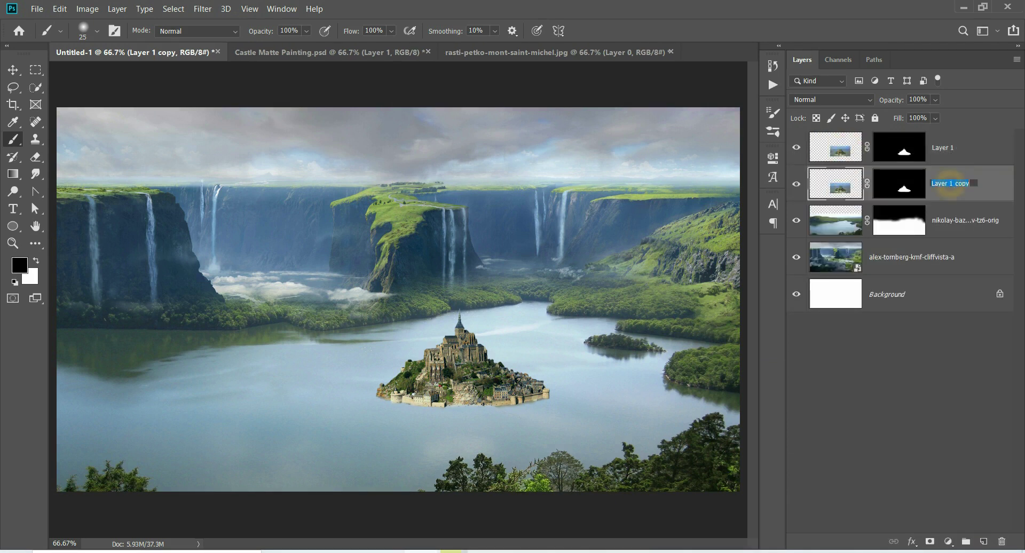
double_click(939, 183)
text(shadow)
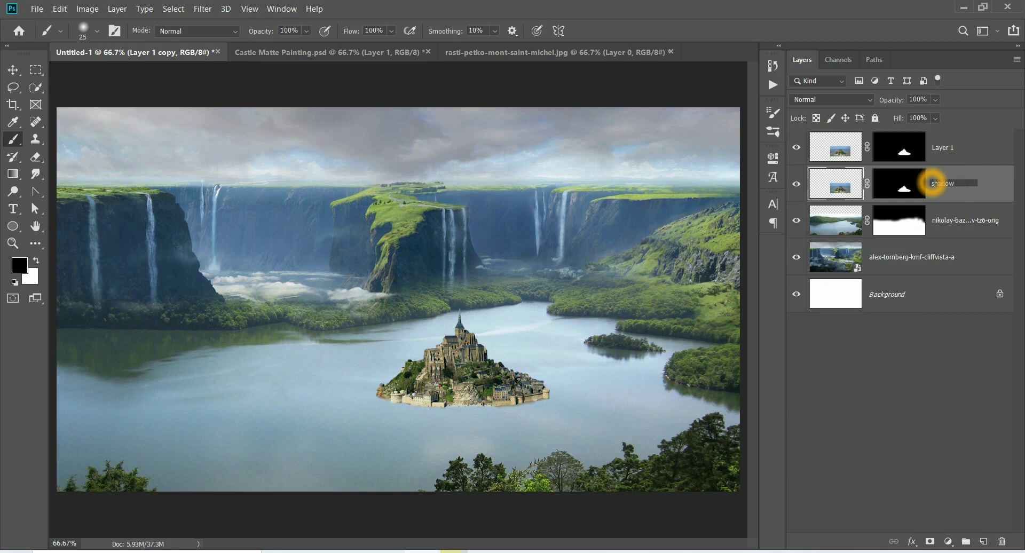
key(Return)
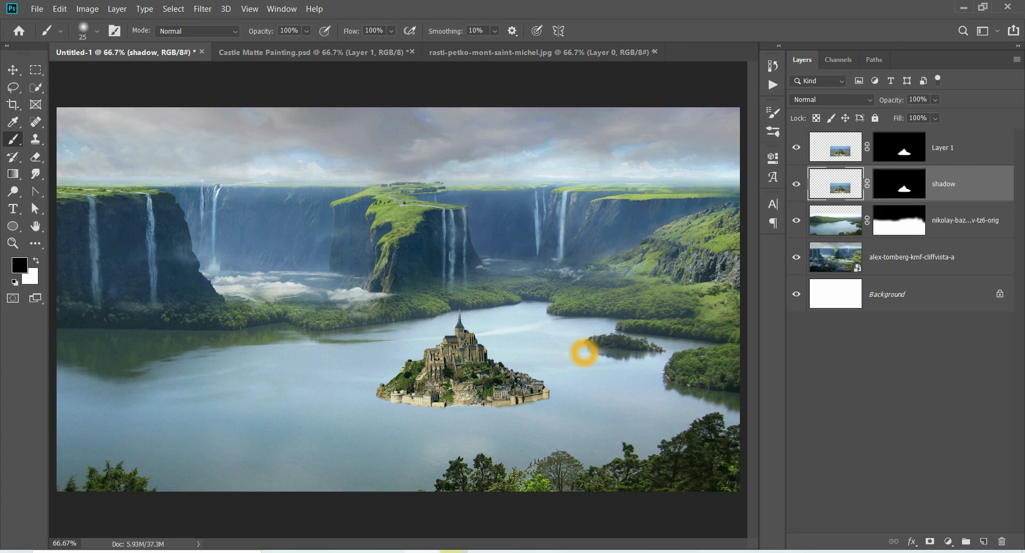
key(ctrl+t)
- Flip the shadow layer vertically and nudge it down beneath the castle
right_click(465, 348)
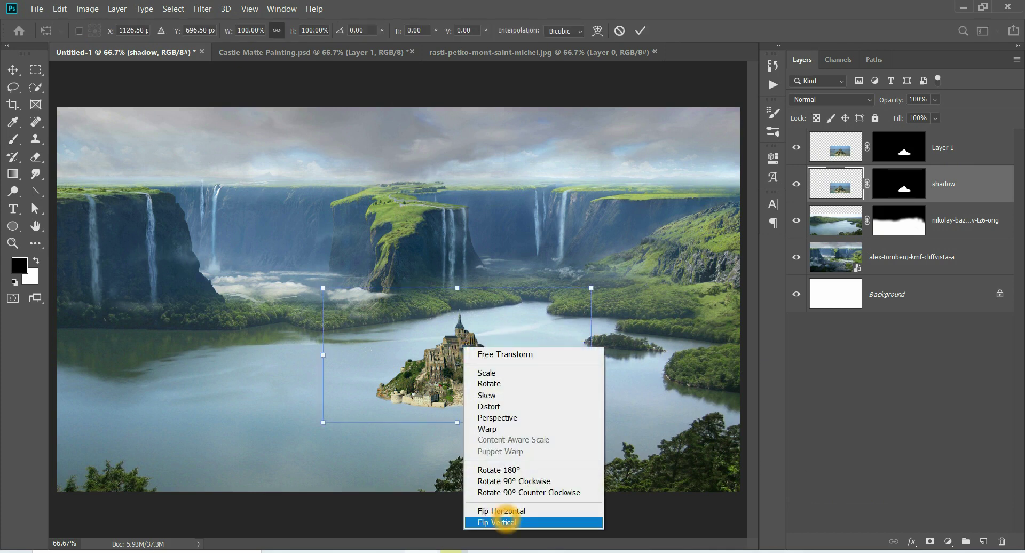
click(504, 522)
key(Down)
key(Down)
key(Down)
key(Down)
key(Down)
key(Down)
key(Down)
key(Down)
key(Down)
key(Down)
key(Down)
key(Down)
key(Down)
key(Down)
key(Down)
key(Down)
key(Down)
key(Down)
key(Down)
key(Down)
key(Down)
key(Down)
key(Down)
key(Down)
key(Down)
key(Down)
key(Down)
key(Down)
key(Down)
key(Down)
key(Down)
key(Down)
key(Down)
key(Down)
key(Down)
key(Down)
key(Down)
key(Down)
key(Down)
key(Down)
key(Down)
key(Down)
key(Down)
key(Down)
key(Down)
key(Down)
key(Down)
key(Down)
key(Down)
key(Down)
key(Down)
key(Down)
key(Down)
key(Down)
key(Down)
key(Down)
key(Down)
key(Down)
key(Down)
key(Down)
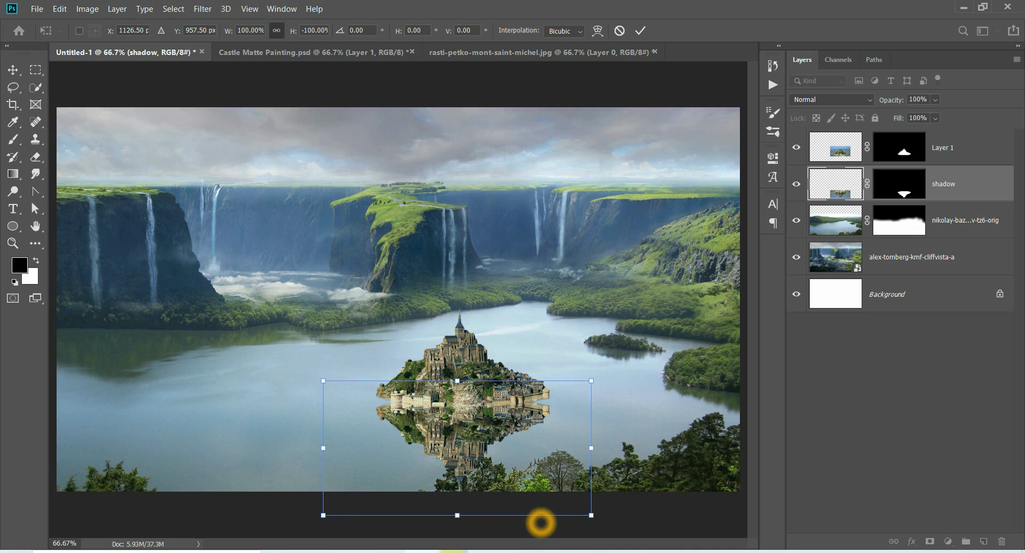
key(Down)
key(Down)
key(Down)
key(Down)
key(Down)
key(Down)
key(Down)
key(Down)
key(Down)
key(ctrl+plus)
key(ctrl+plus)
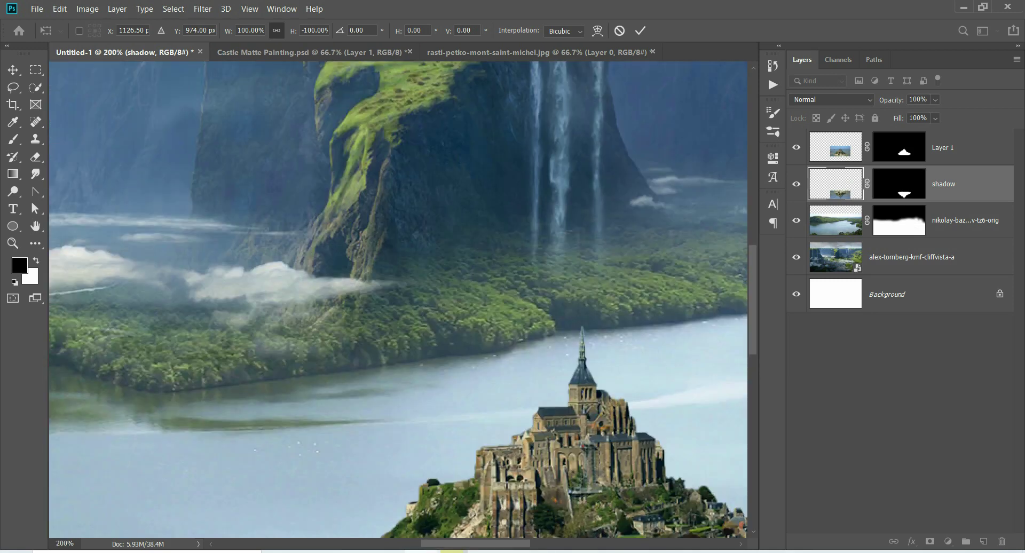
scroll(398, 299, down, 5)
scroll(398, 299, right, 3)
scroll(397, 299, down, 3)
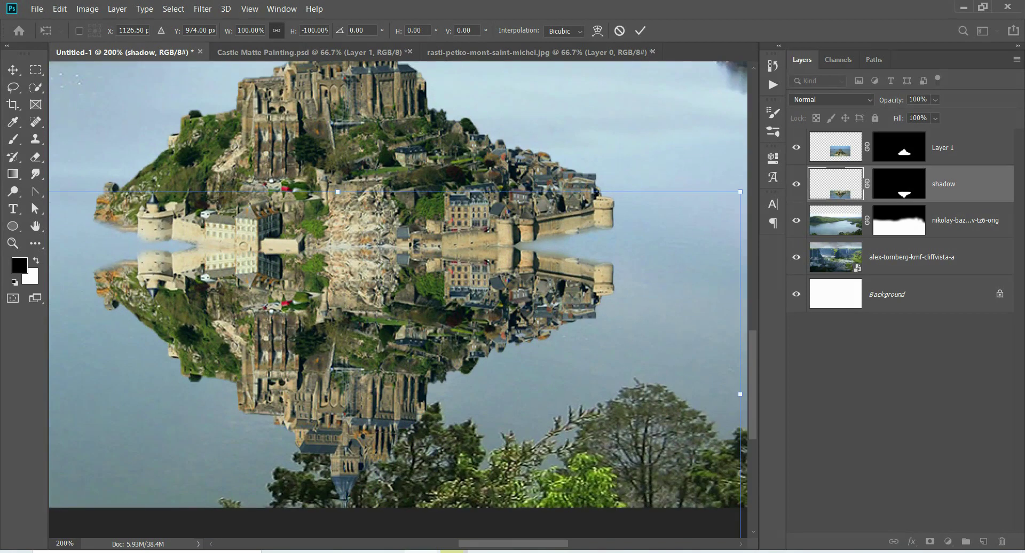
scroll(398, 299, up, 1)
scroll(398, 299, left, 1)
- Align the flipped reflection's top with the castle's waterline using arrow-key nudges
key(Down)
key(Down)
key(Down)
key(Down)
key(Down)
key(Down)
key(Up)
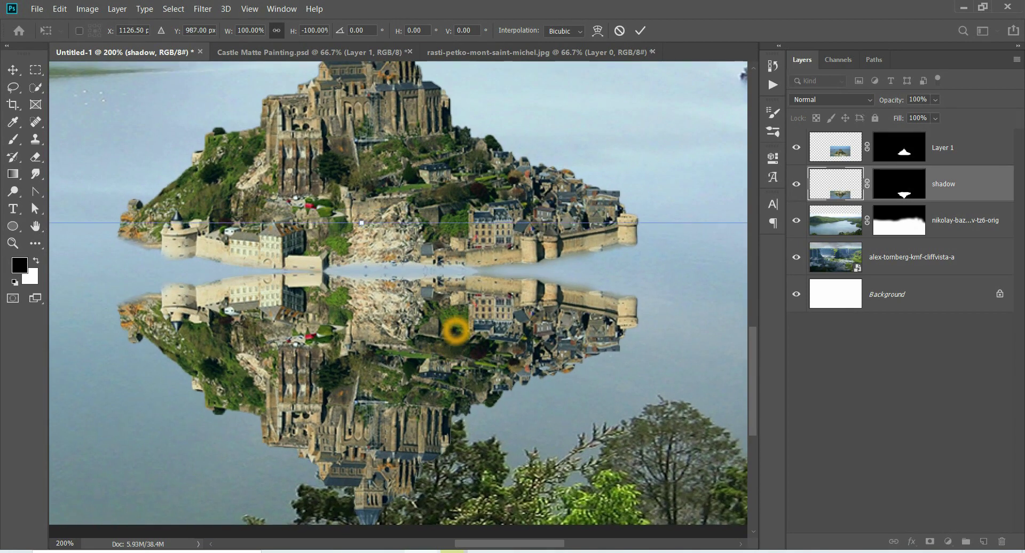
key(Up)
key(Up)
key(Up)
key(Up)
key(Up)
key(Up)
key(Up)
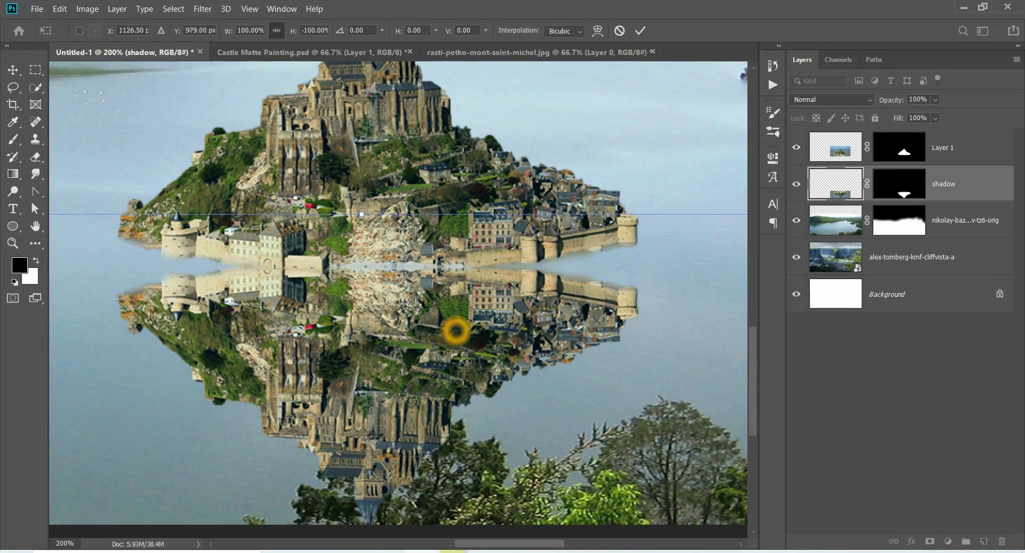
key(Up)
key(Up)
key(Up)
key(Up)
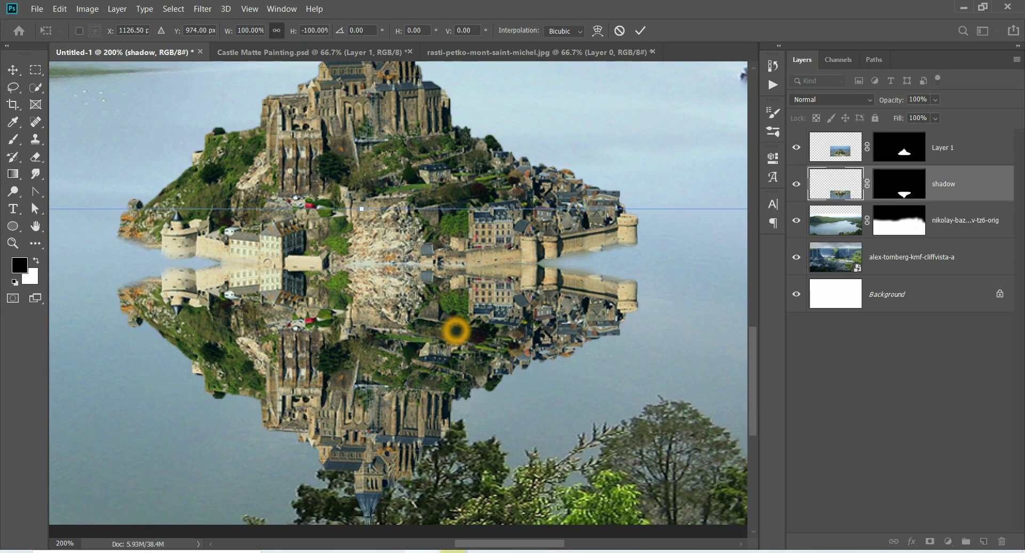
key(Up)
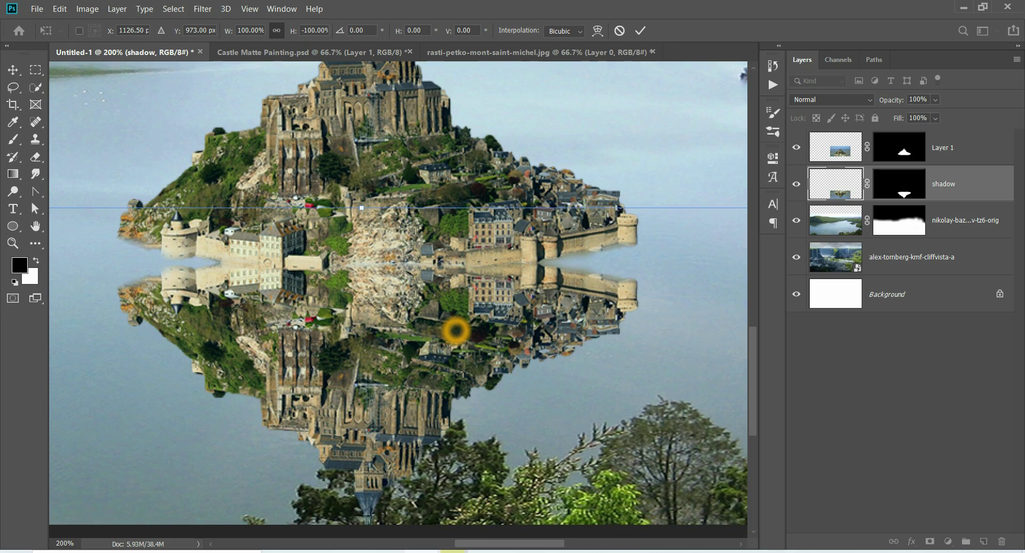
click(597, 31)
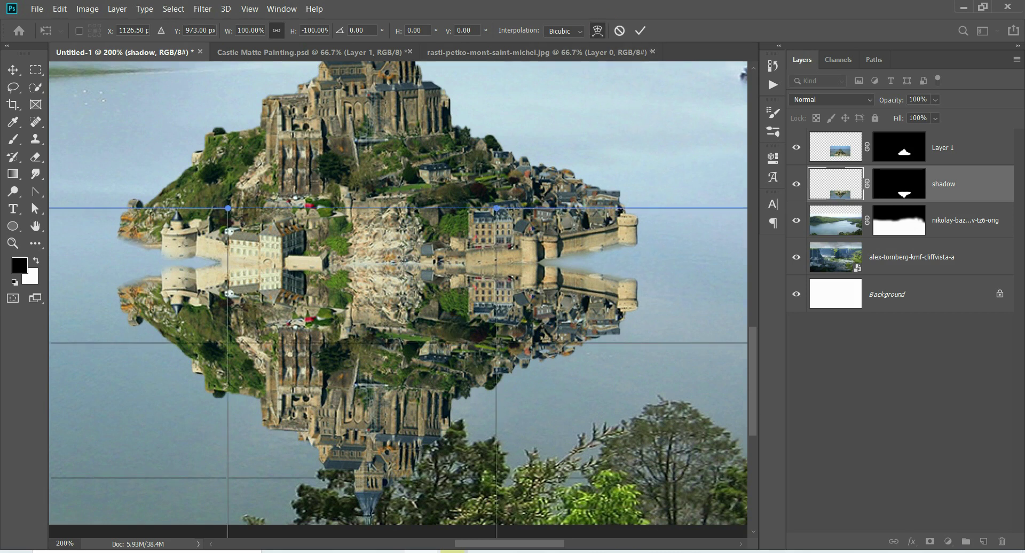
click(308, 294)
- Bow the reflection's left and right edges by dragging the warp mesh handles
key(ctrl+minus)
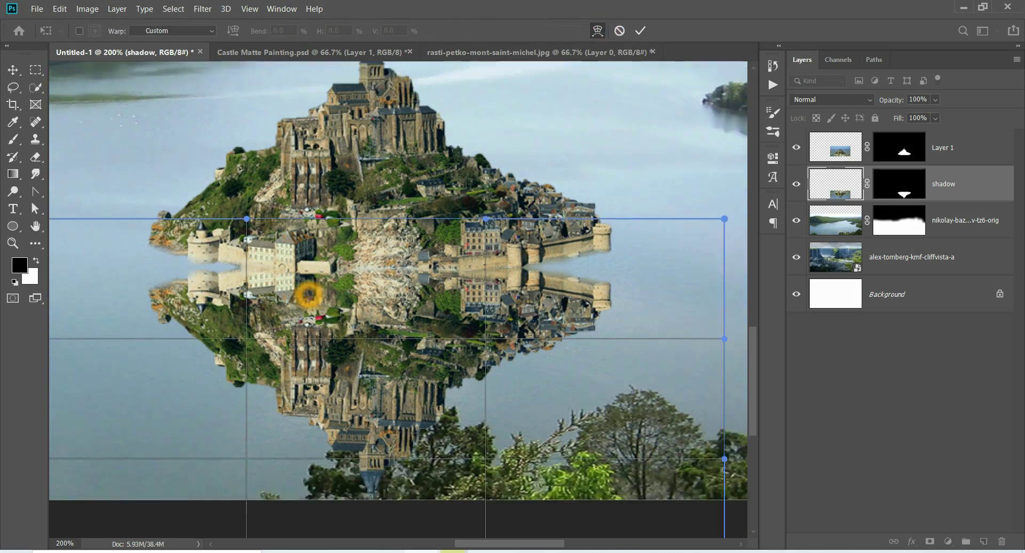
drag(201, 342, 156, 299)
drag(133, 256, 172, 201)
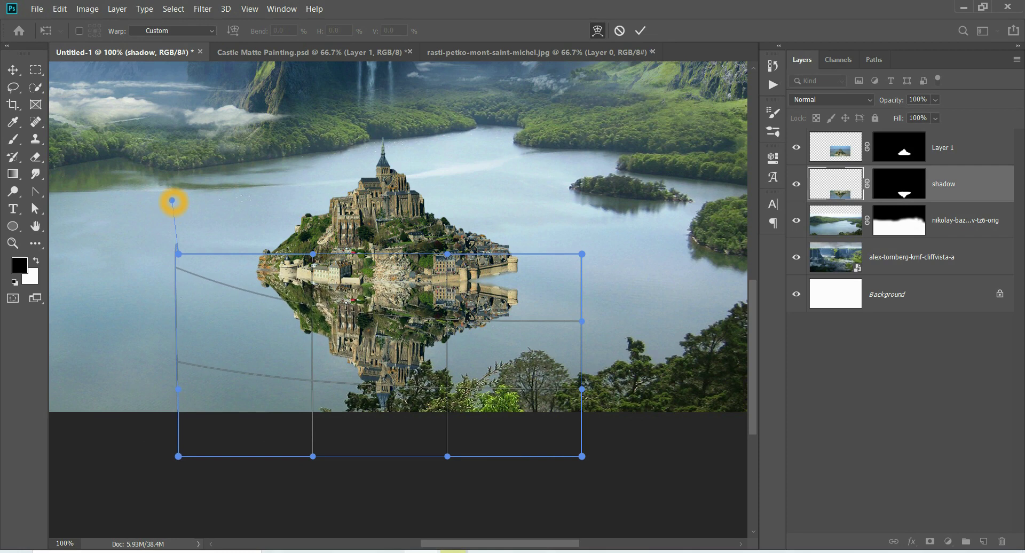
mouse_move(582, 321)
mouse_down()
mouse_move(588, 239)
mouse_move(579, 229)
mouse_up()
click(586, 245)
- Pull the reflection's top-right corner upward and apply the warp
scroll(363, 229, up, 3)
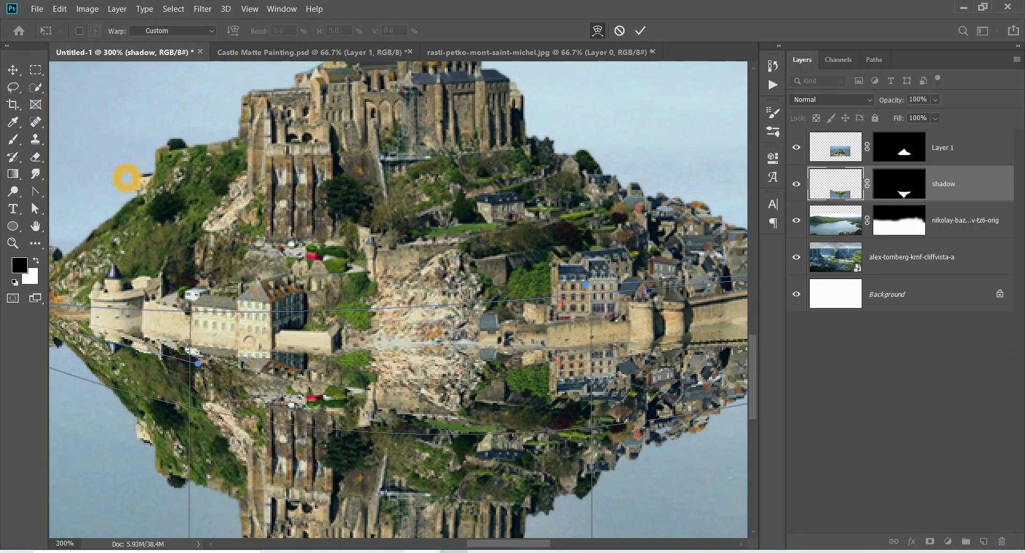
scroll(340, 192, right, 5)
scroll(340, 194, right, 2)
scroll(340, 193, right, 2)
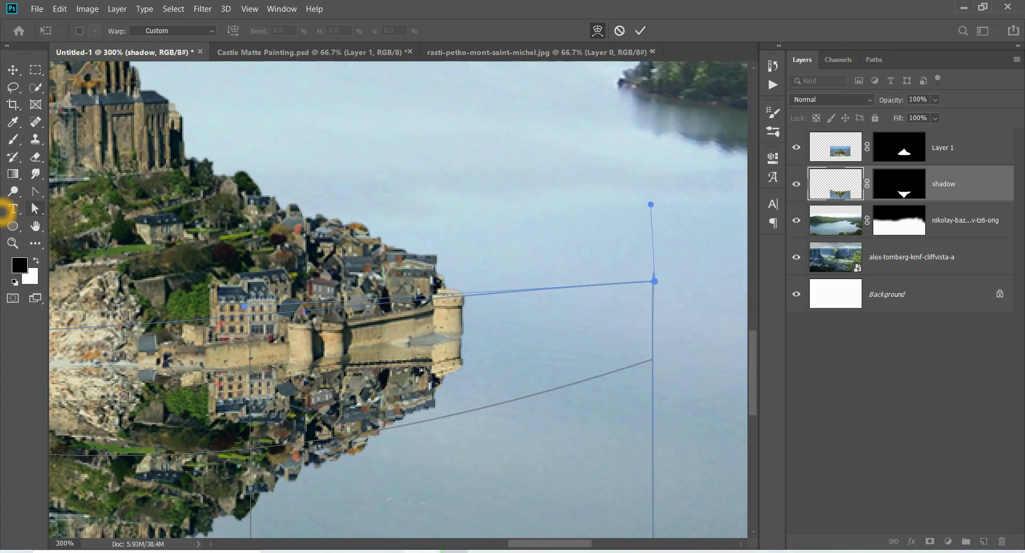
click(651, 205)
drag(651, 205, 656, 190)
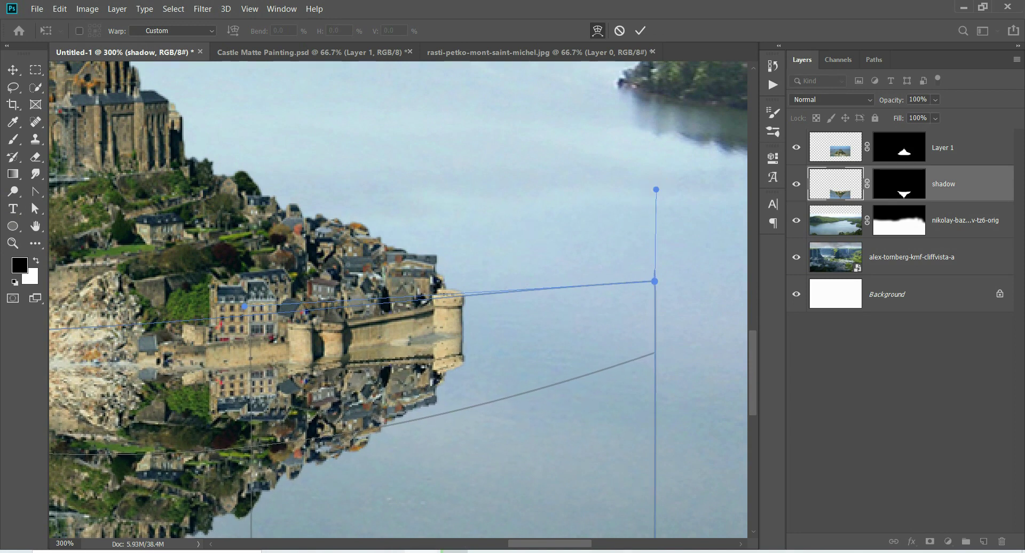
drag(424, 314, 439, 324)
key(ctrl+0)
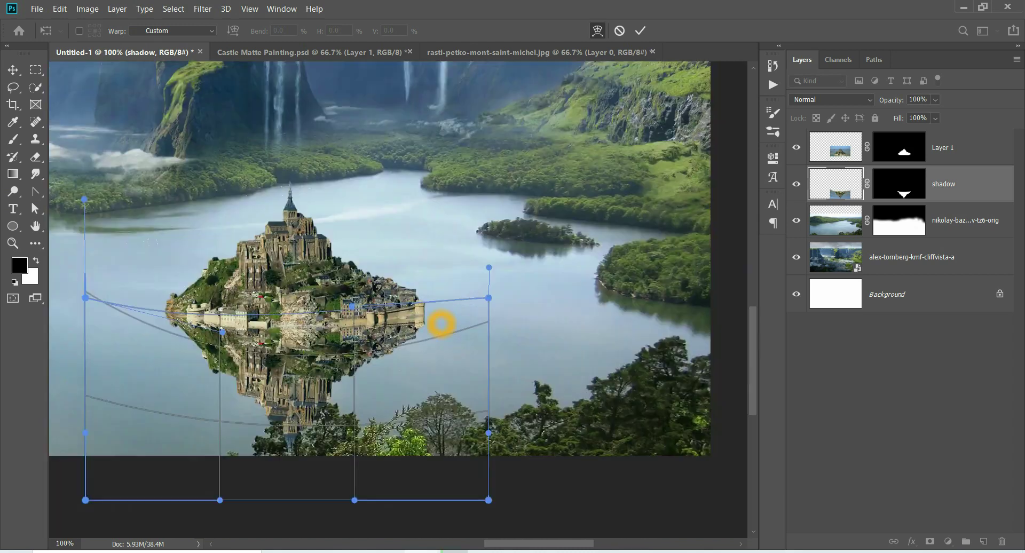
key(b)
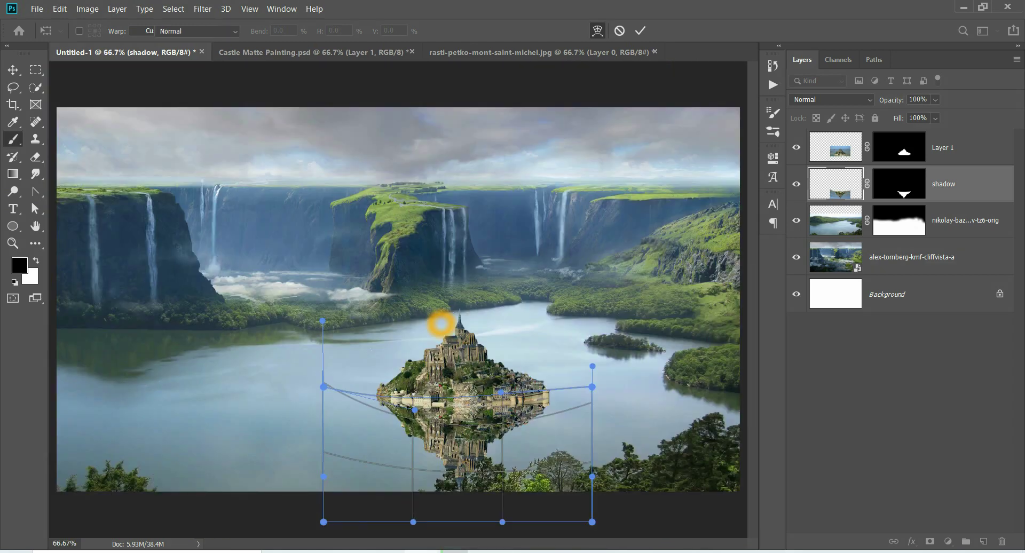
click(473, 217)
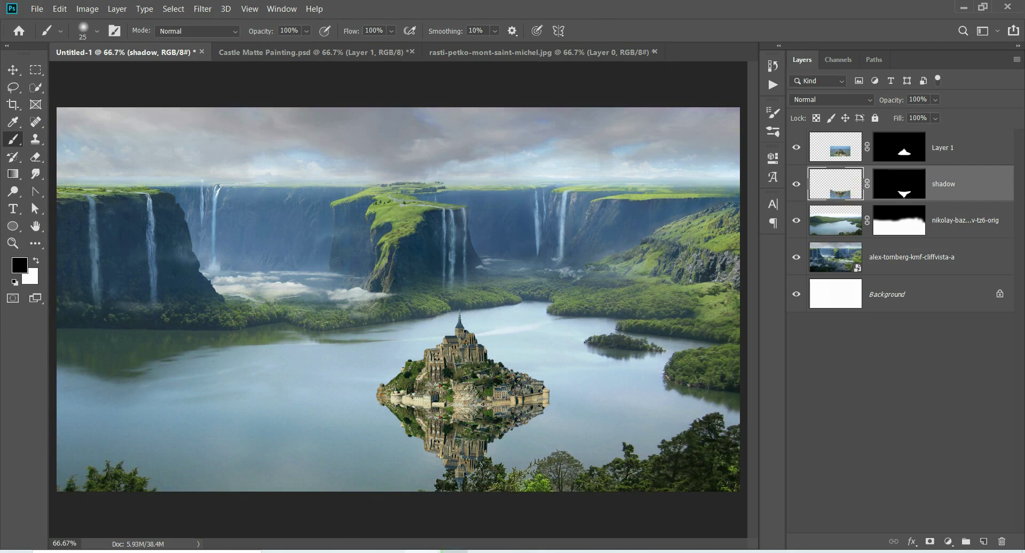
- Open Gaussian Blur on the shadow layer and test radii between 2 and 4 pixels
click(202, 8)
click(223, 150)
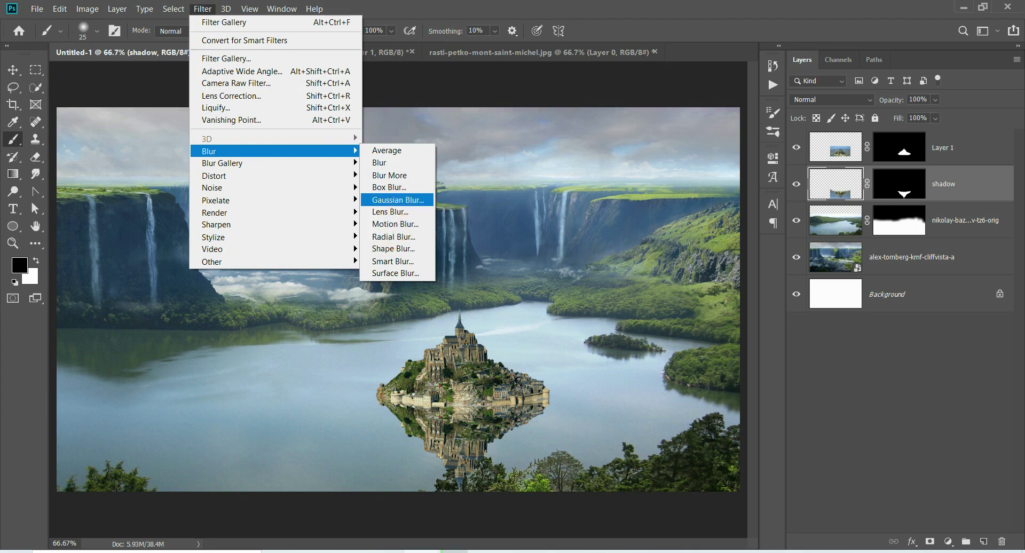
click(395, 200)
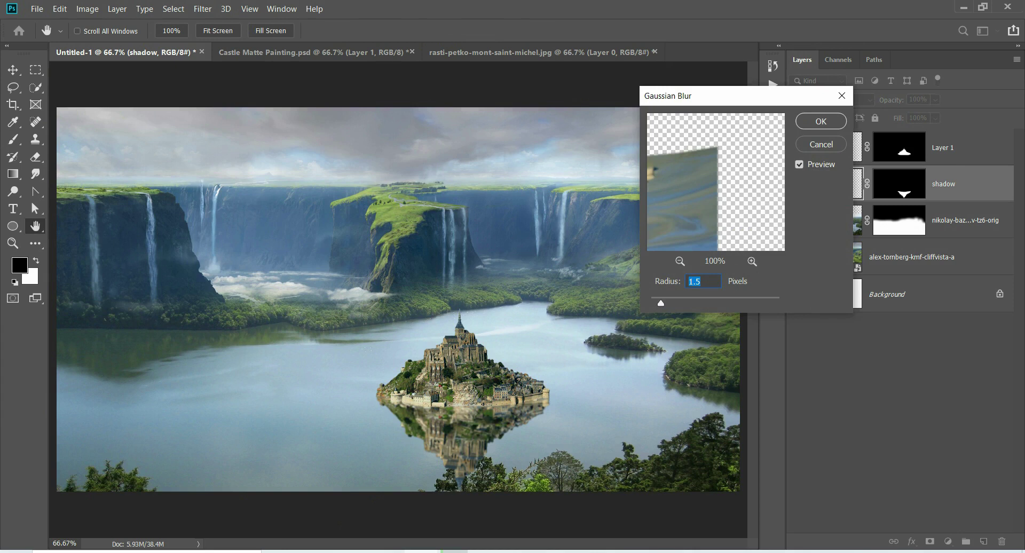
text(2)
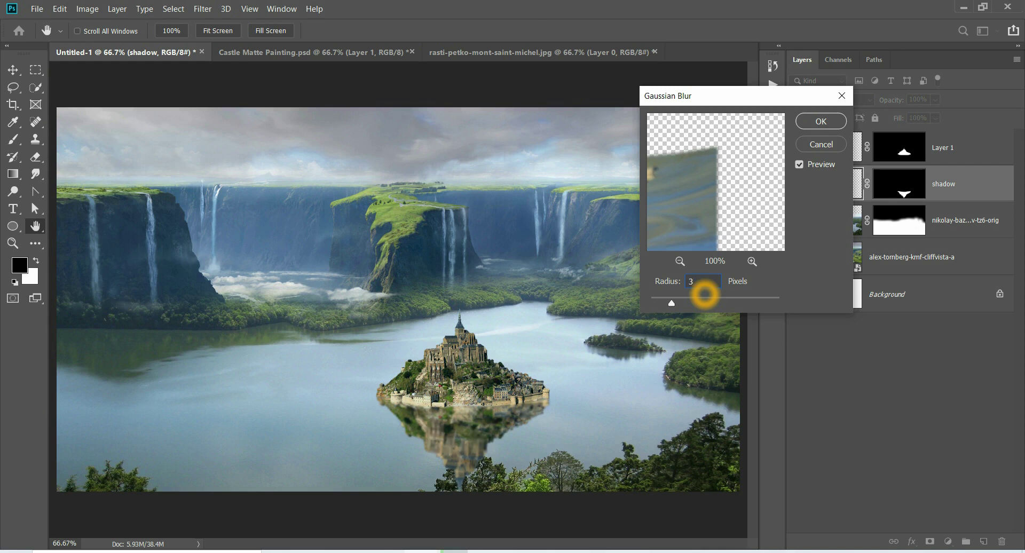
mouse_move(671, 303)
mouse_down()
mouse_move(708, 303)
mouse_move(690, 303)
mouse_up()
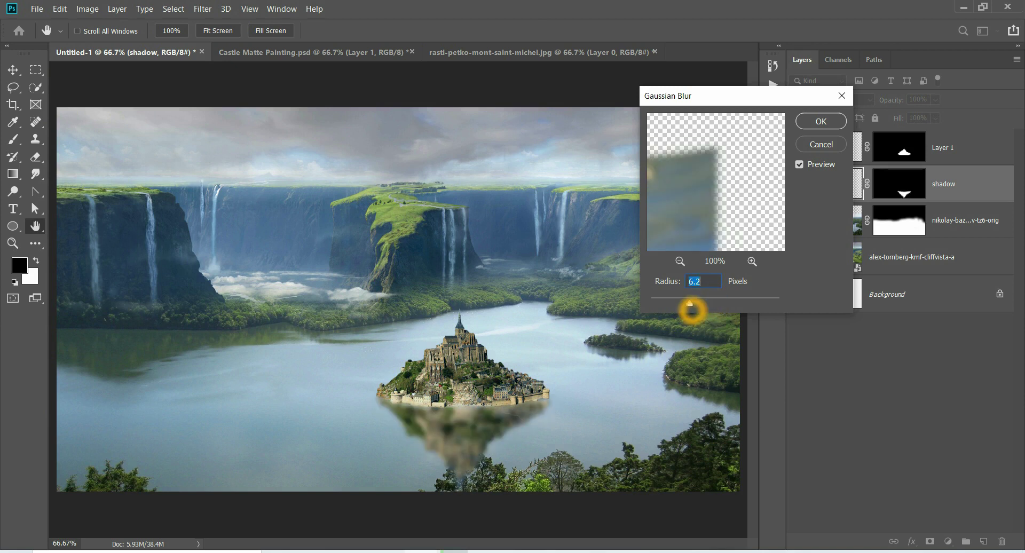
drag(689, 304, 682, 304)
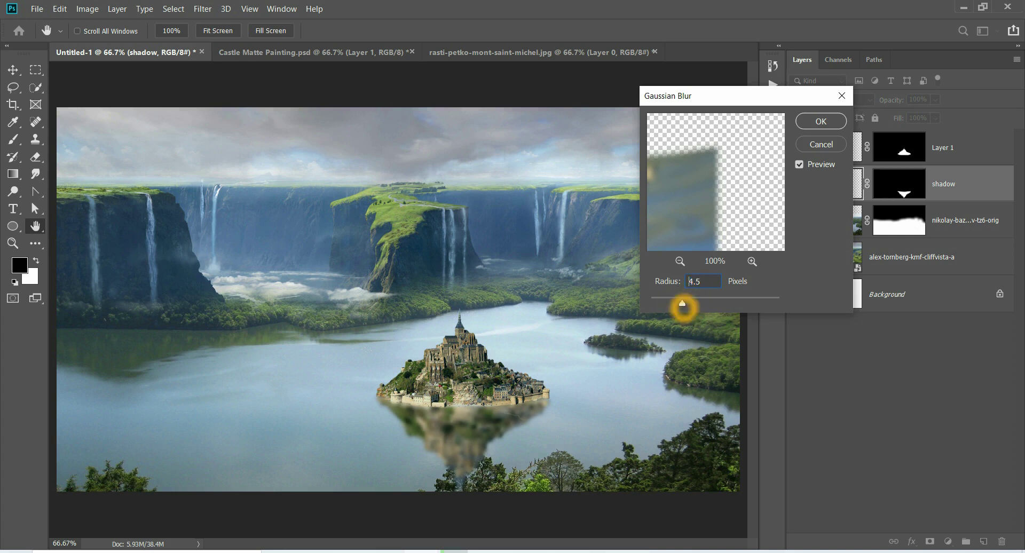
text(4)
drag(679, 303, 672, 303)
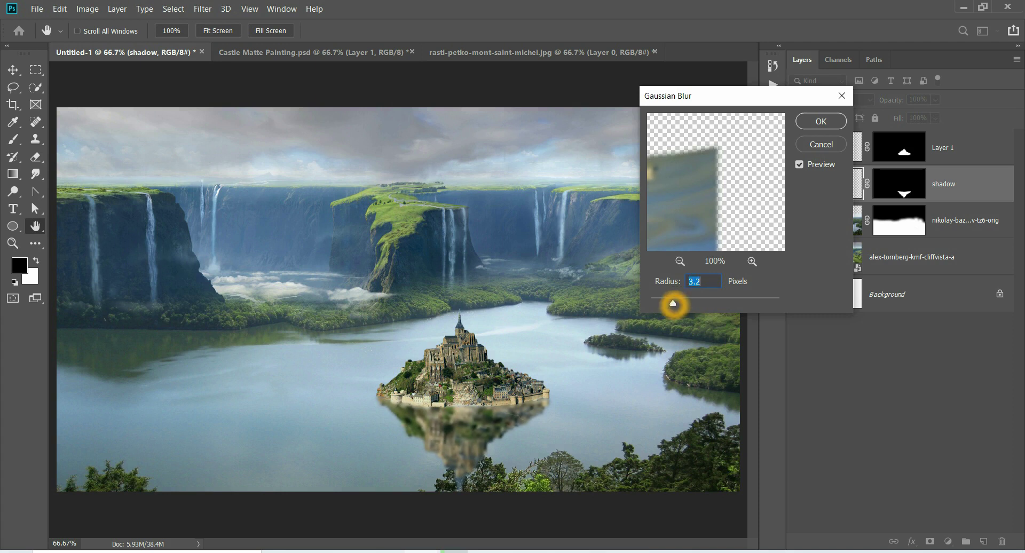
- Settle the Gaussian Blur radius at 3.0 pixels and apply it
drag(672, 304, 671, 312)
text(2.5)
drag(668, 302, 667, 303)
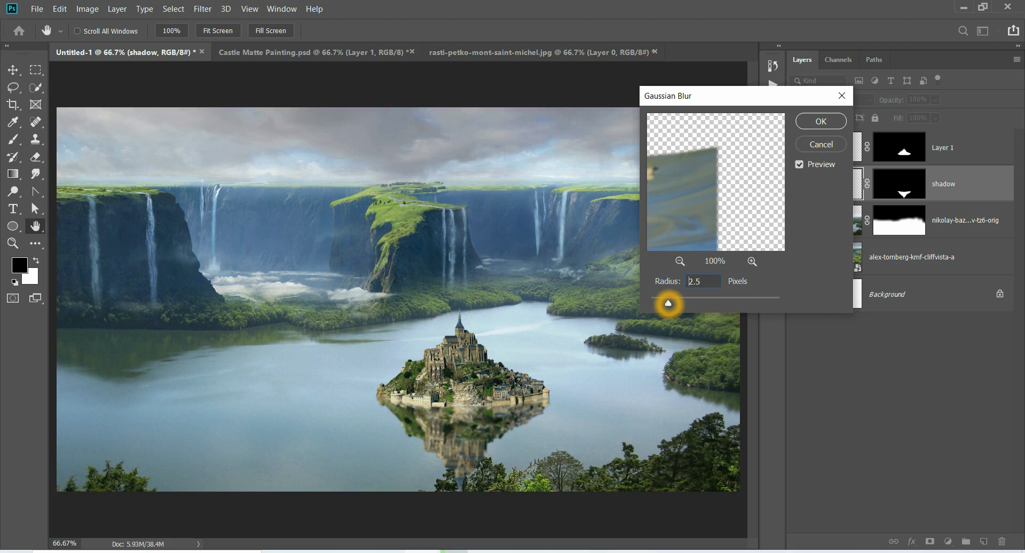
drag(667, 303, 668, 302)
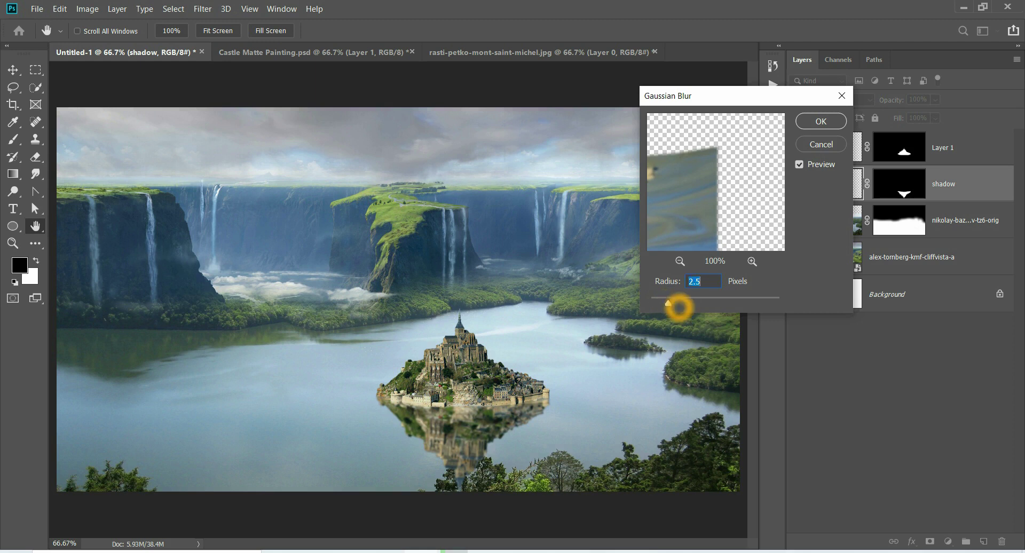
click(668, 304)
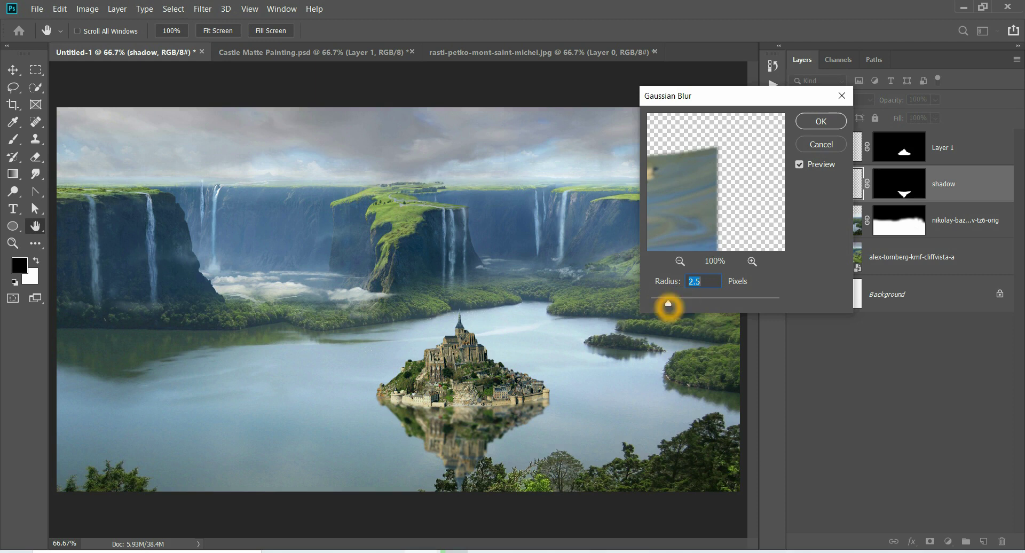
drag(667, 304, 670, 303)
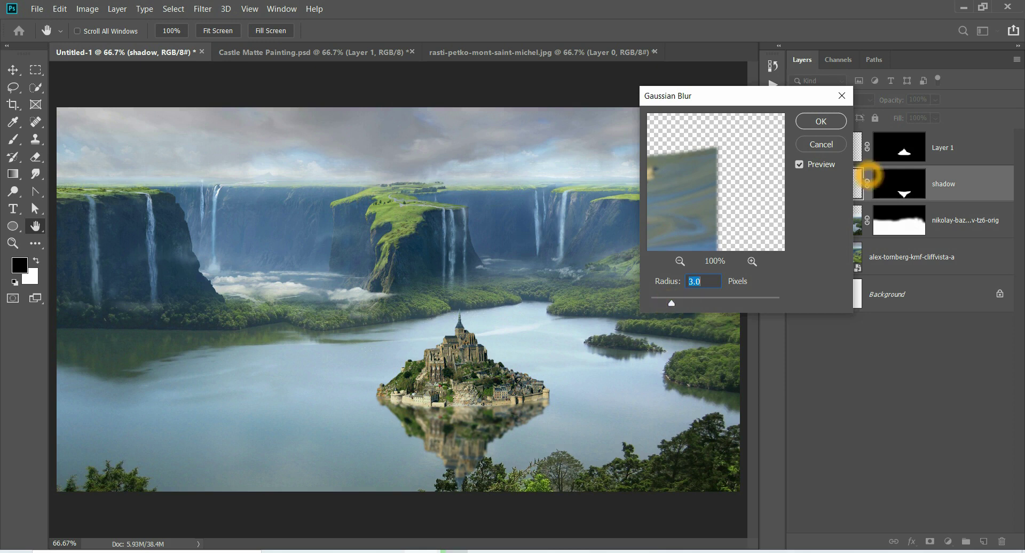
click(818, 120)
click(623, 250)
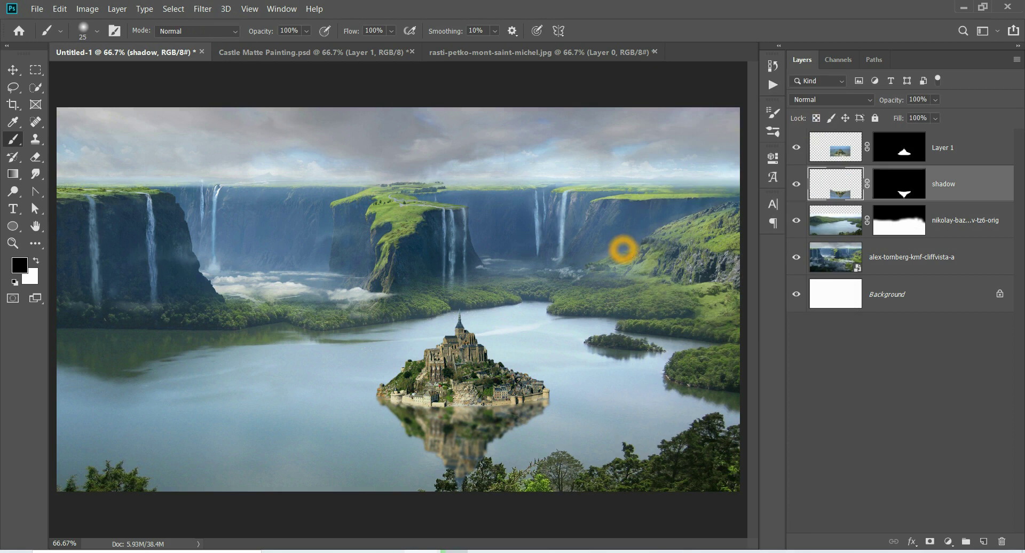
click(544, 274)
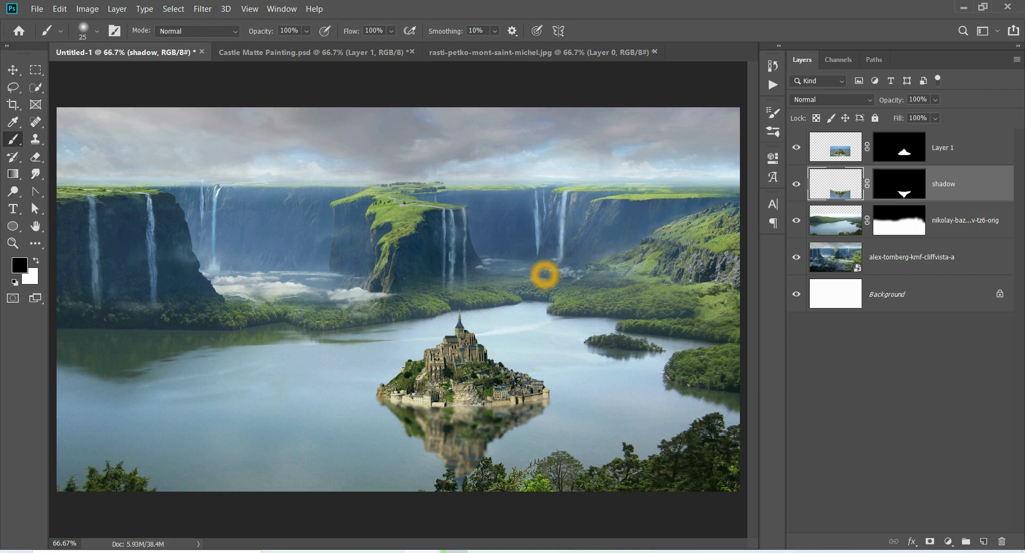
click(947, 541)
- Add a Curves layer with its midpoint pulled slightly below the diagonal to darken midtones
click(937, 377)
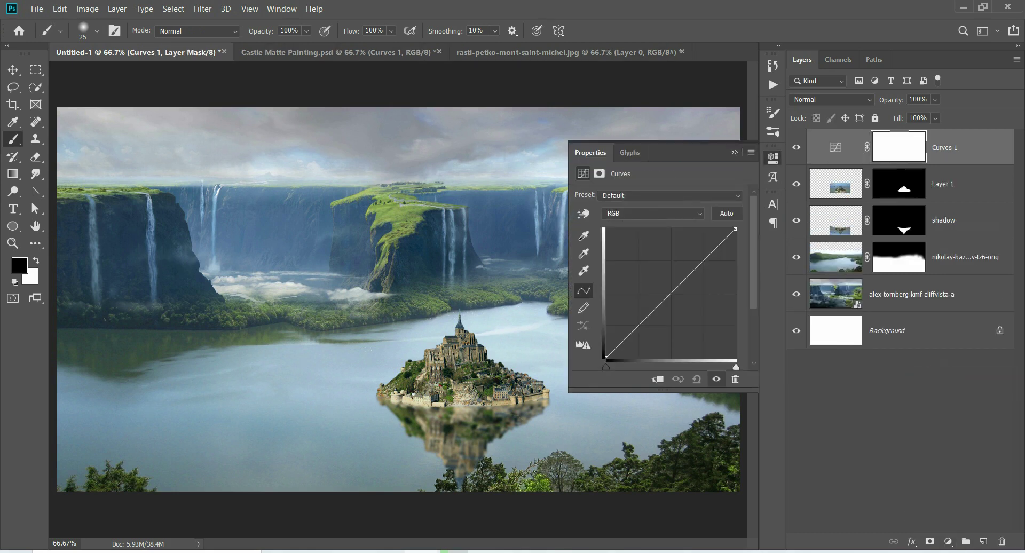
click(674, 295)
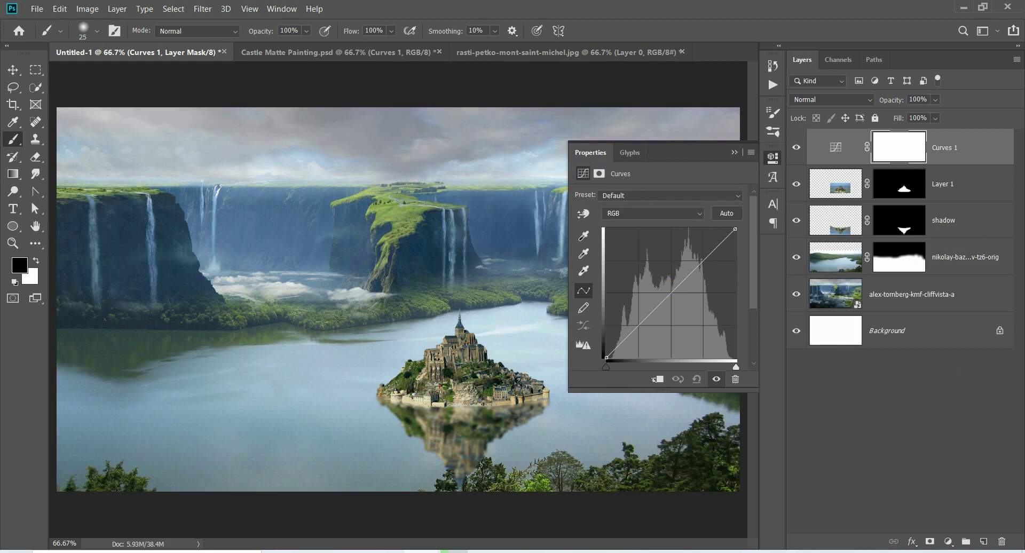
click(671, 292)
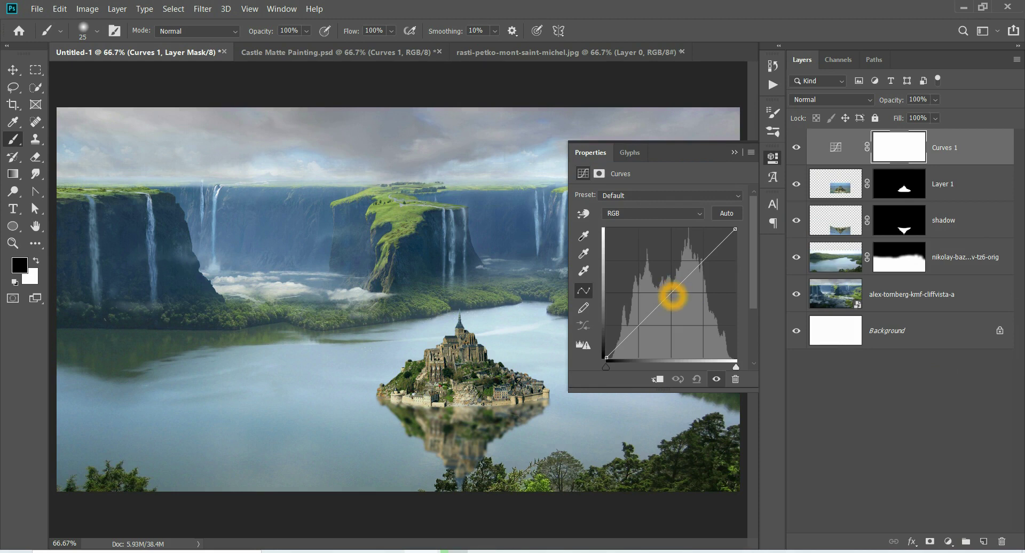
drag(672, 295, 674, 303)
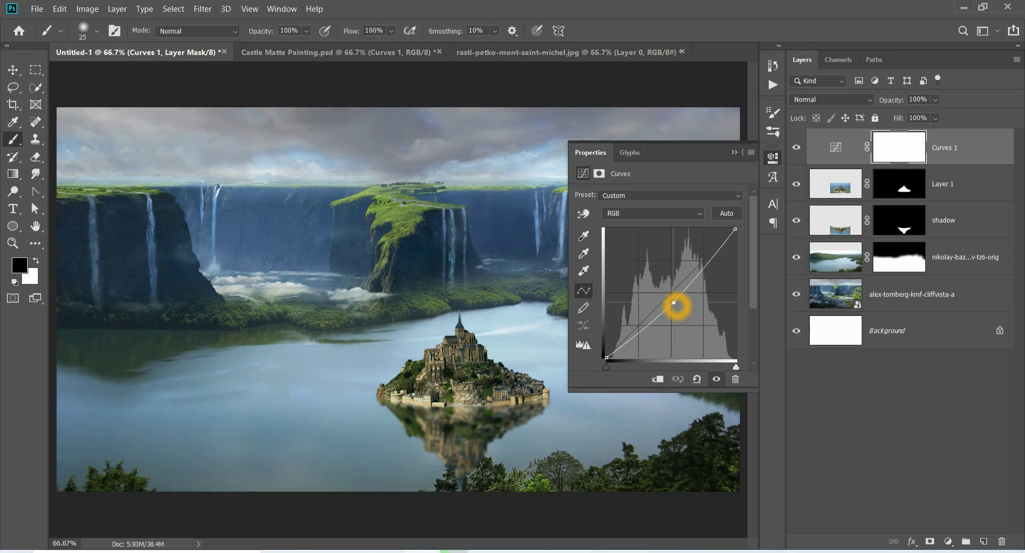
drag(673, 301, 673, 304)
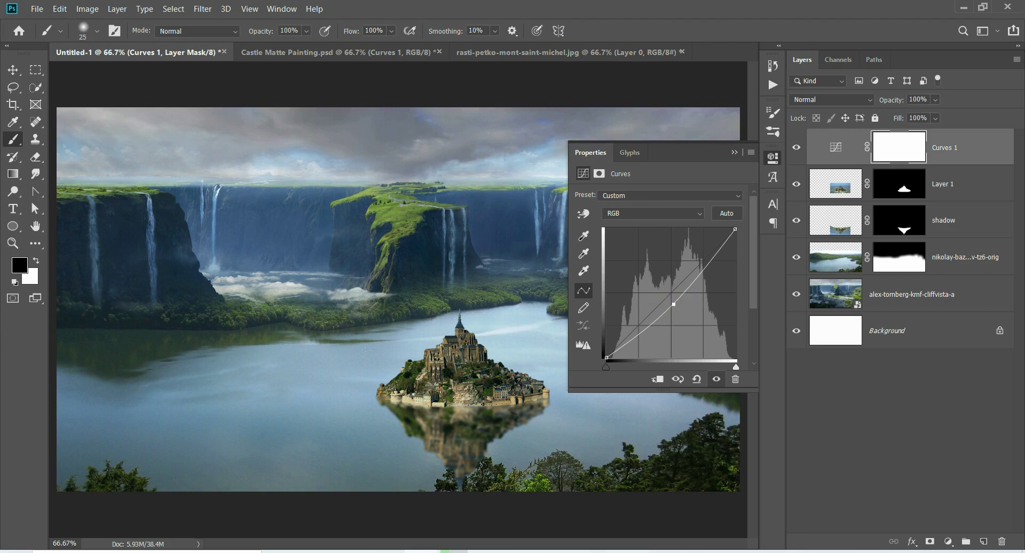
click(734, 153)
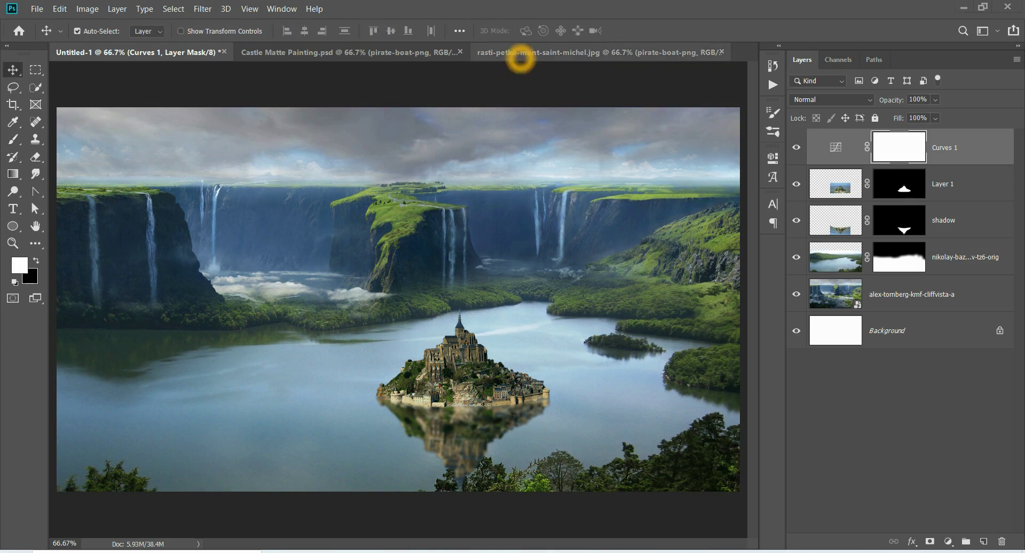
- Bring pirate-boat-png from the Mont Saint-Michel document, shrink it slightly, and dock it at the castle's left shore
click(521, 52)
drag(558, 230, 188, 59)
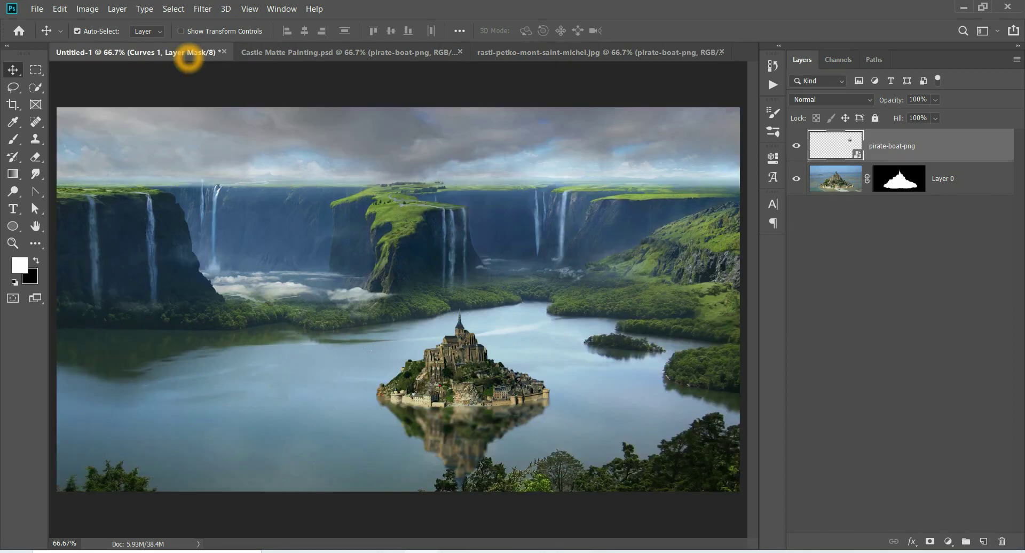
mouse_move(188, 58)
mouse_down()
mouse_move(366, 421)
mouse_move(377, 401)
mouse_move(368, 422)
mouse_up()
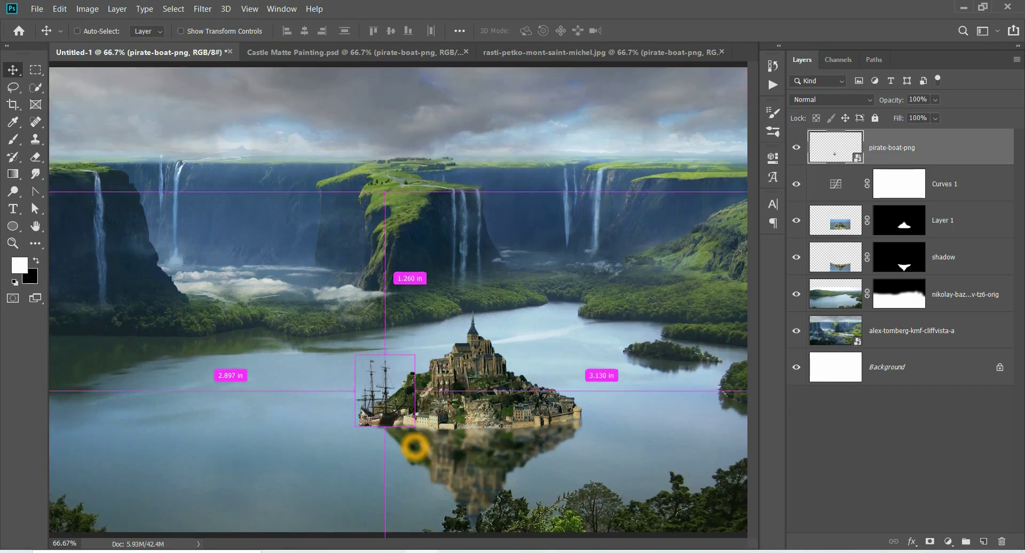
key(ctrl+plus)
key(ctrl+plus)
drag(412, 431, 427, 217)
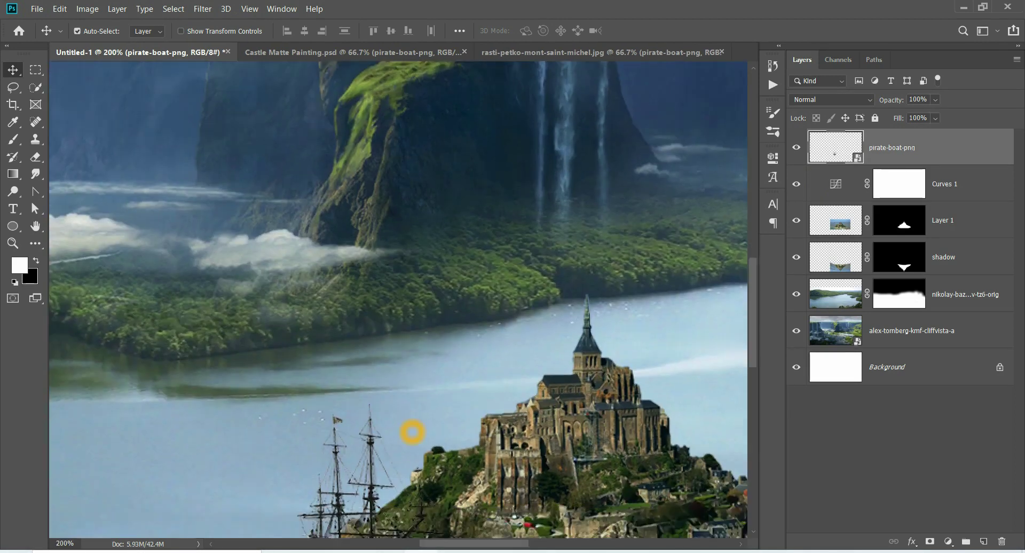
drag(347, 389, 364, 390)
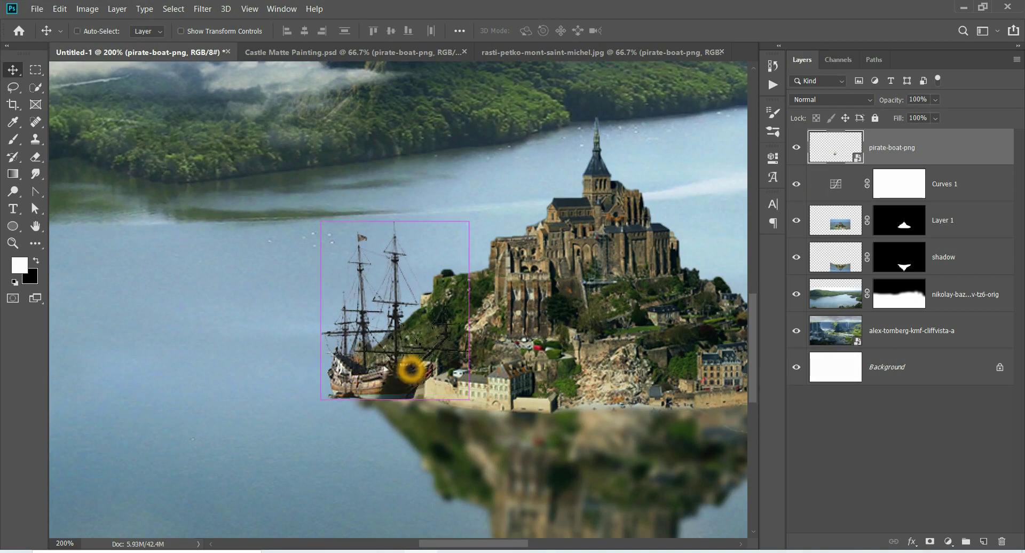
key(ctrl+t)
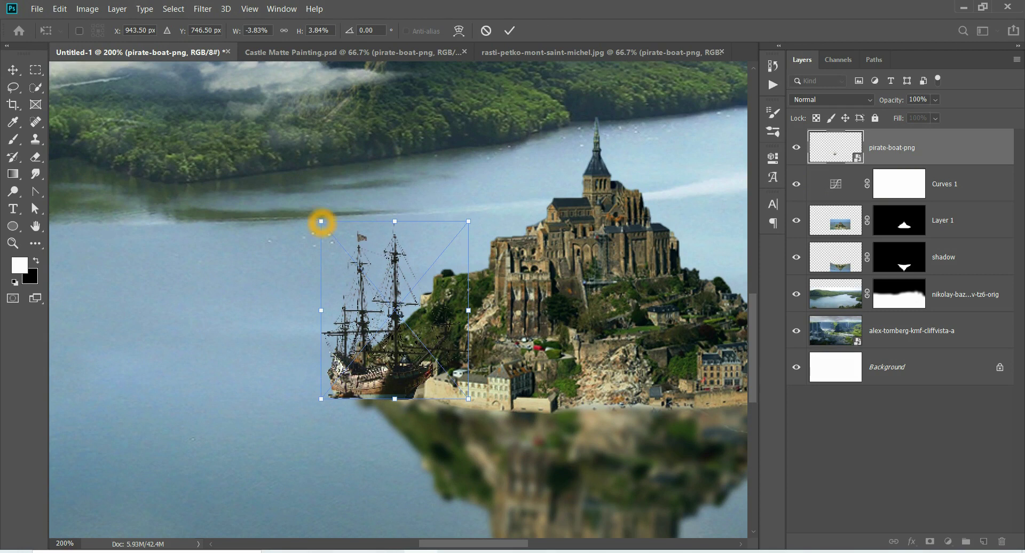
drag(321, 221, 326, 242)
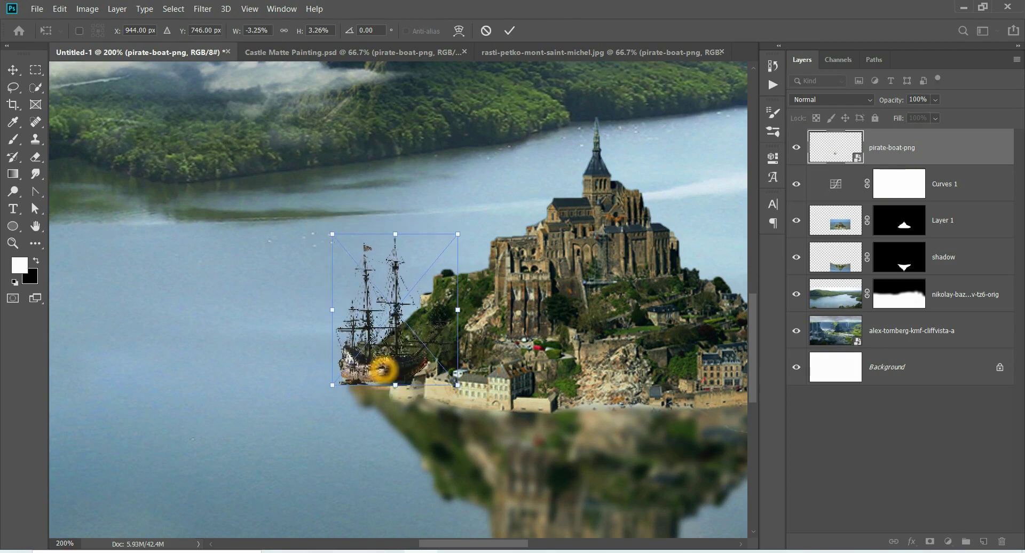
drag(383, 368, 380, 383)
double_click(348, 394)
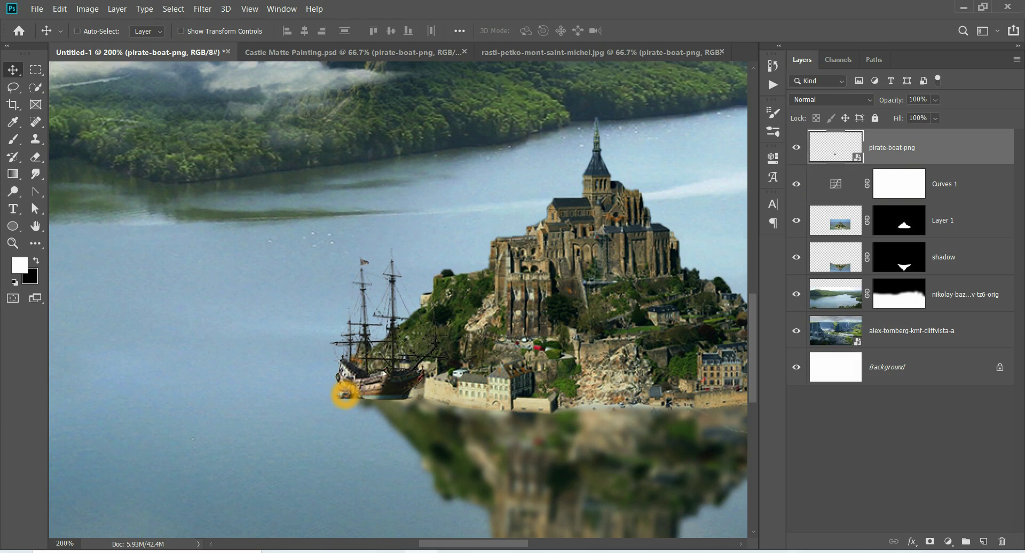
key(ctrl+0)
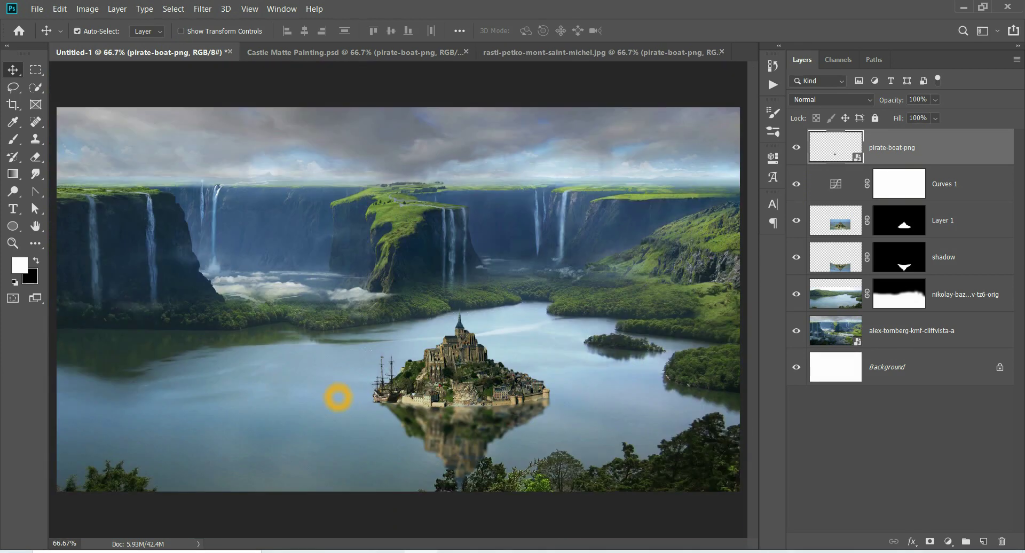
- Duplicate the pirate boat layer, move it below the original, and name it shadow
key(ctrl+1)
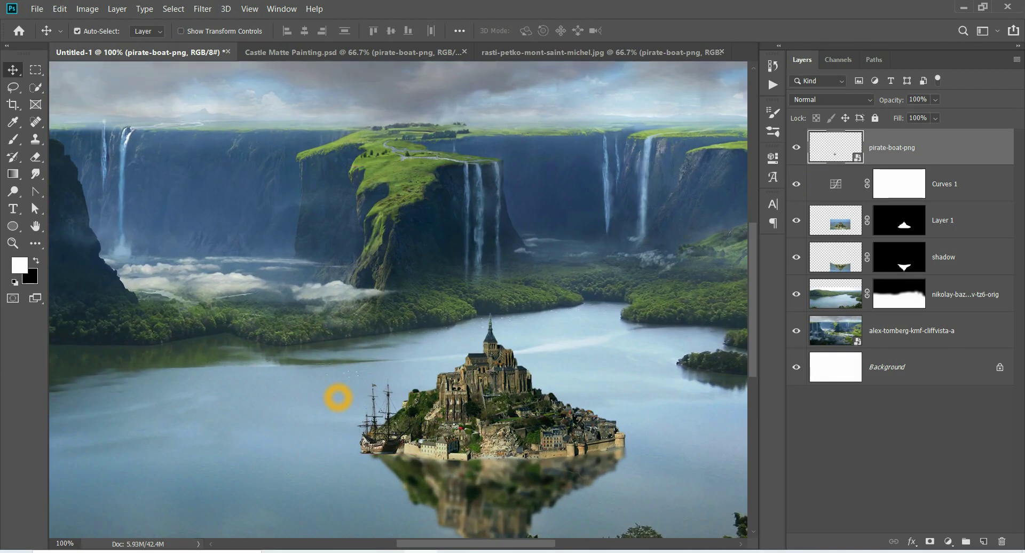
key(ctrl+j)
drag(887, 140, 895, 196)
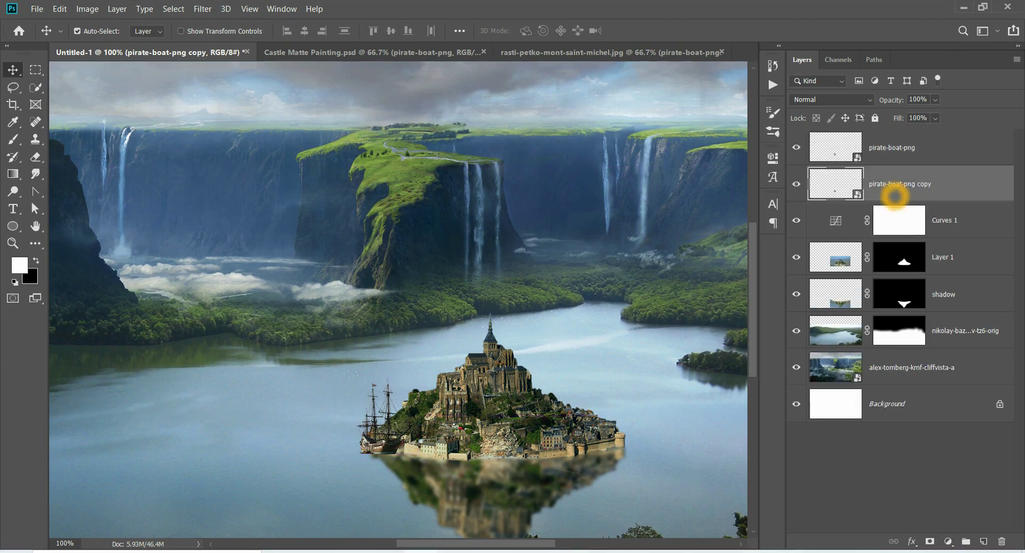
double_click(895, 185)
text(sha)
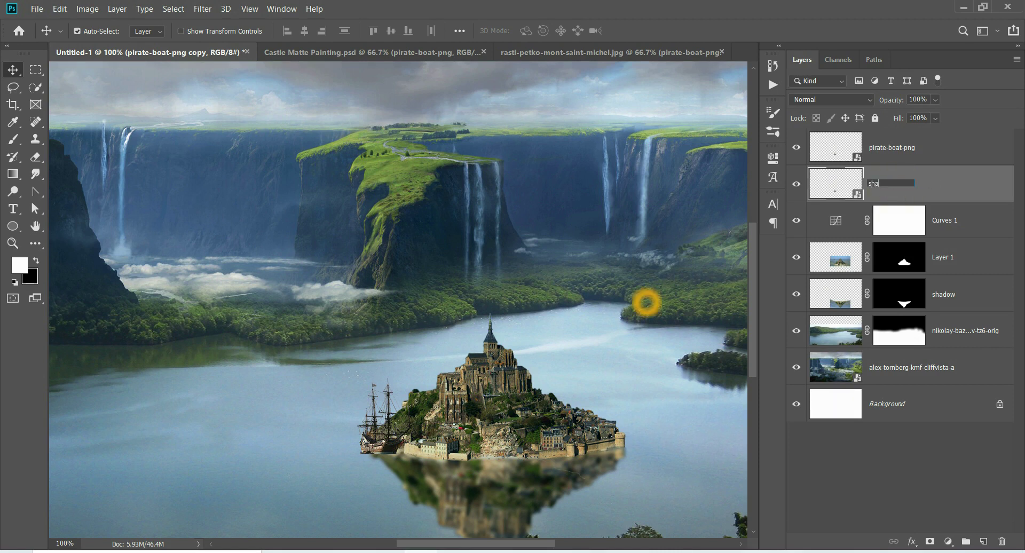
text(dow)
key(Return)
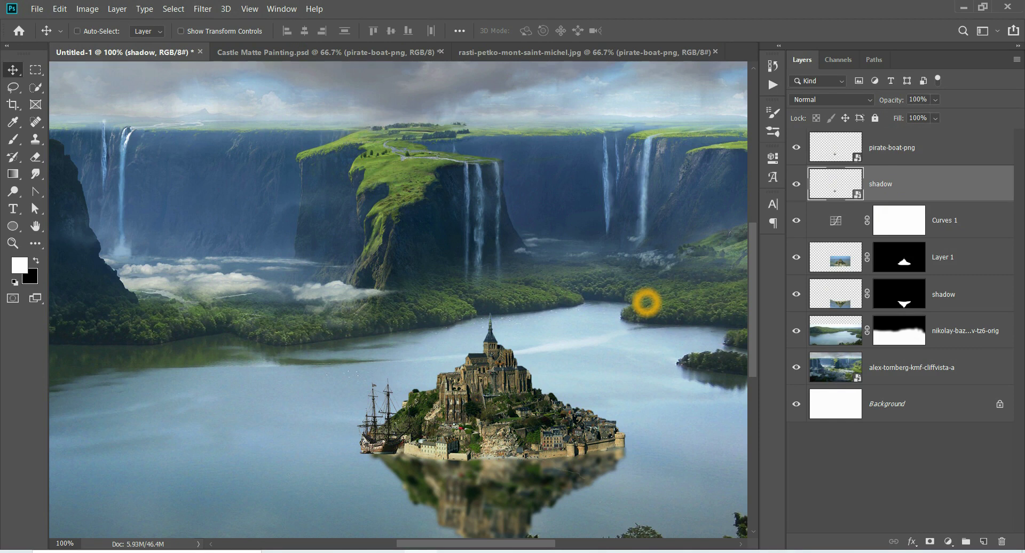
- Flip the boat copy vertically and align it just beneath the ship's hull
key(ctrl+t)
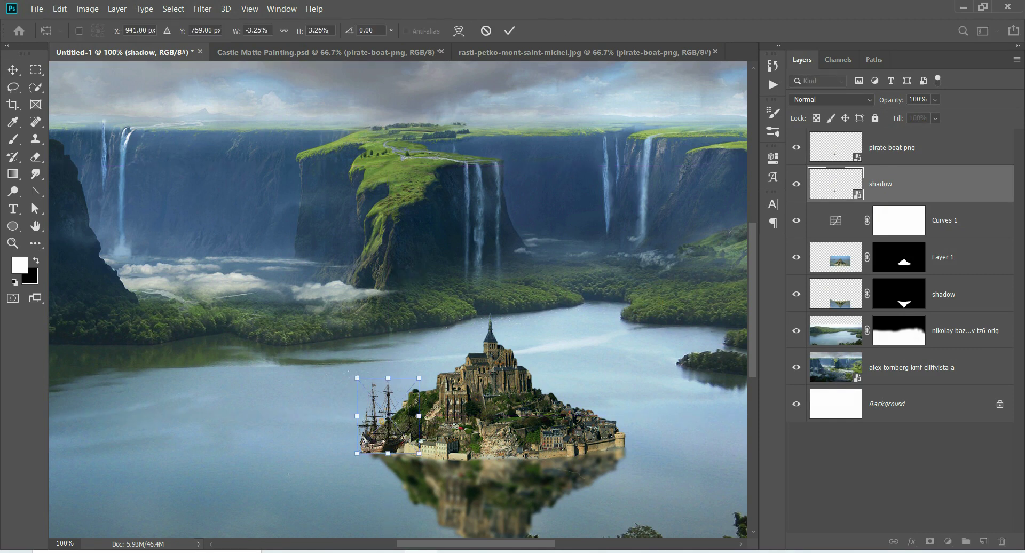
right_click(381, 422)
click(430, 412)
key(Down)
key(Down)
key(Down)
key(Down)
key(Down)
key(Down)
key(Down)
key(Down)
key(Down)
key(Down)
key(Down)
key(Down)
key(Down)
key(Down)
key(Down)
key(Down)
key(Down)
key(Down)
key(Down)
key(Down)
key(Down)
key(Down)
key(Down)
key(Down)
key(Down)
key(Down)
key(Down)
key(Down)
key(Down)
key(Down)
key(Down)
key(Down)
key(Down)
key(Down)
key(Down)
key(Down)
key(Down)
key(Down)
key(Down)
key(Down)
key(Down)
key(Down)
key(Down)
key(Down)
key(Down)
key(Down)
key(Down)
key(Down)
key(Down)
key(Down)
key(Down)
key(Down)
key(Down)
key(Down)
key(Down)
key(Down)
key(Down)
key(Down)
key(Down)
key(Down)
key(Down)
key(Down)
key(Down)
key(Down)
key(Down)
key(Down)
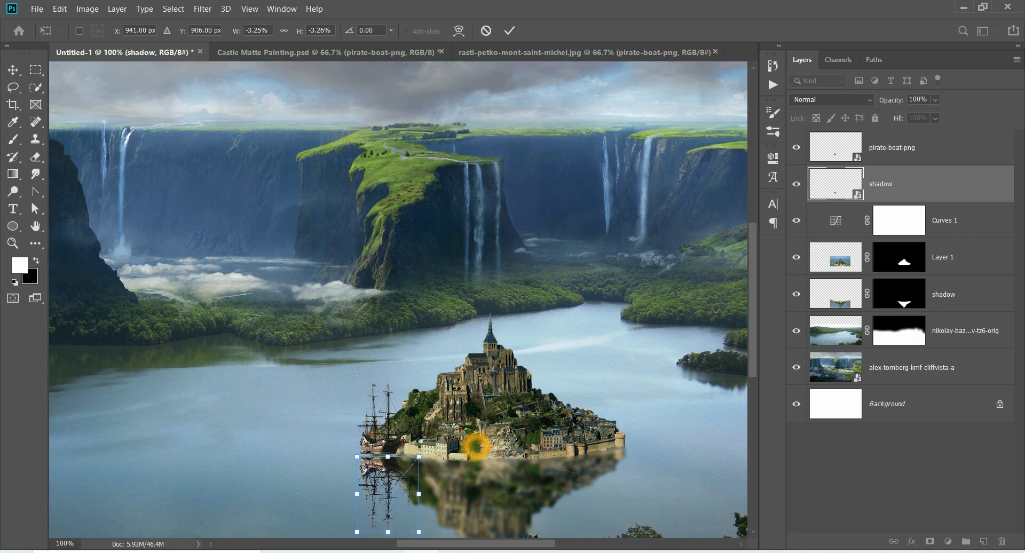
key(ctrl+plus)
key(ctrl+plus)
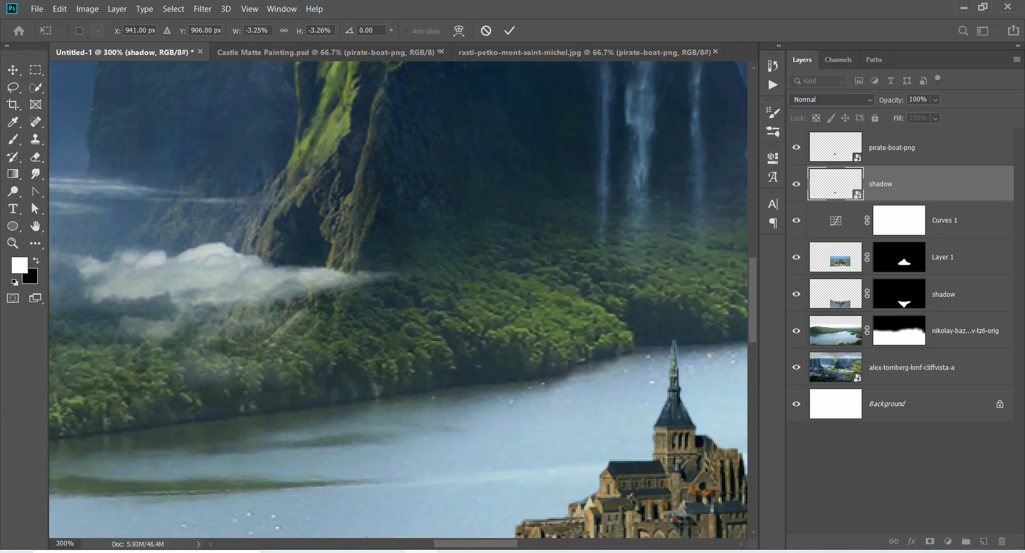
drag(461, 436, 532, 7)
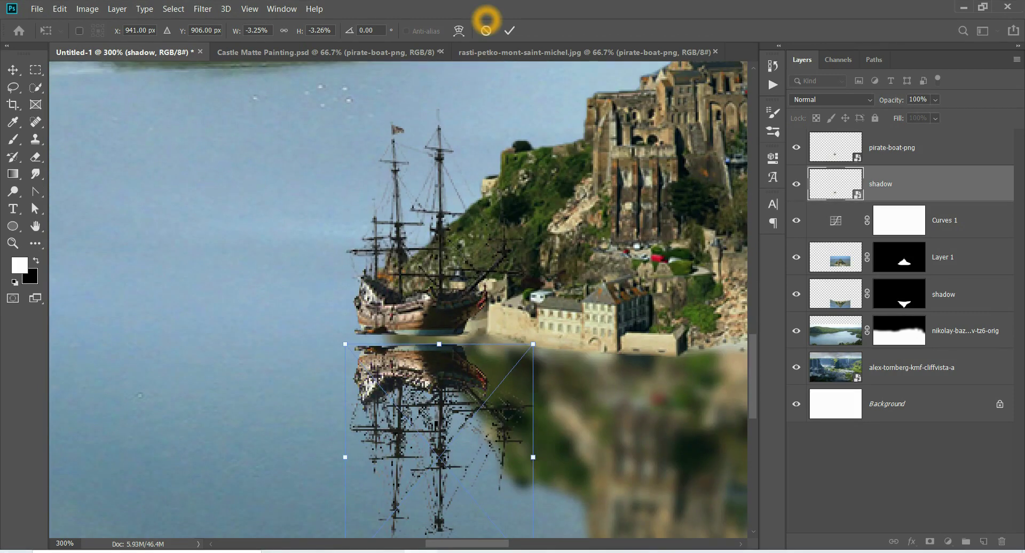
key(Up)
key(Up)
key(Up)
key(Up)
key(Up)
key(Up)
key(Up)
key(Up)
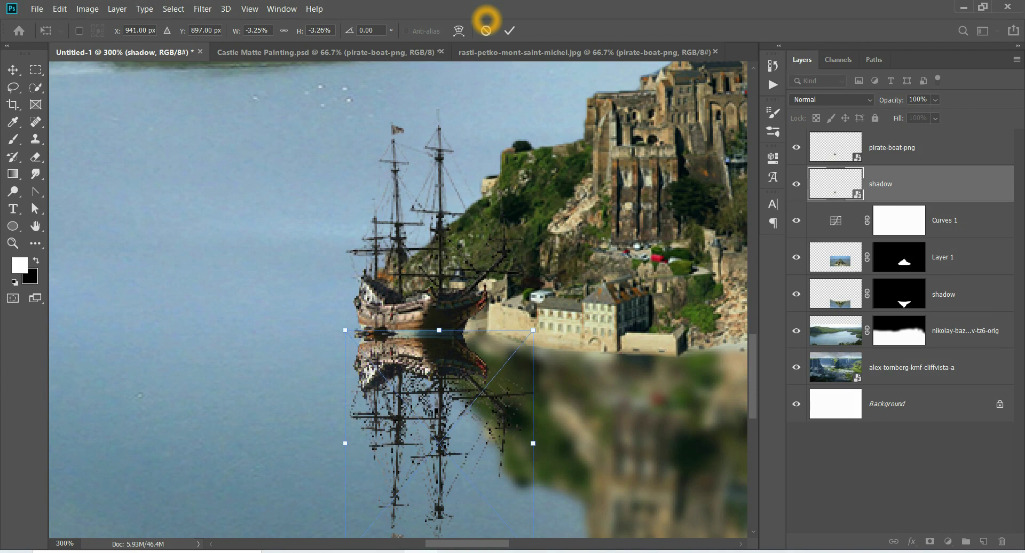
key(Up)
key(Down)
click(485, 31)
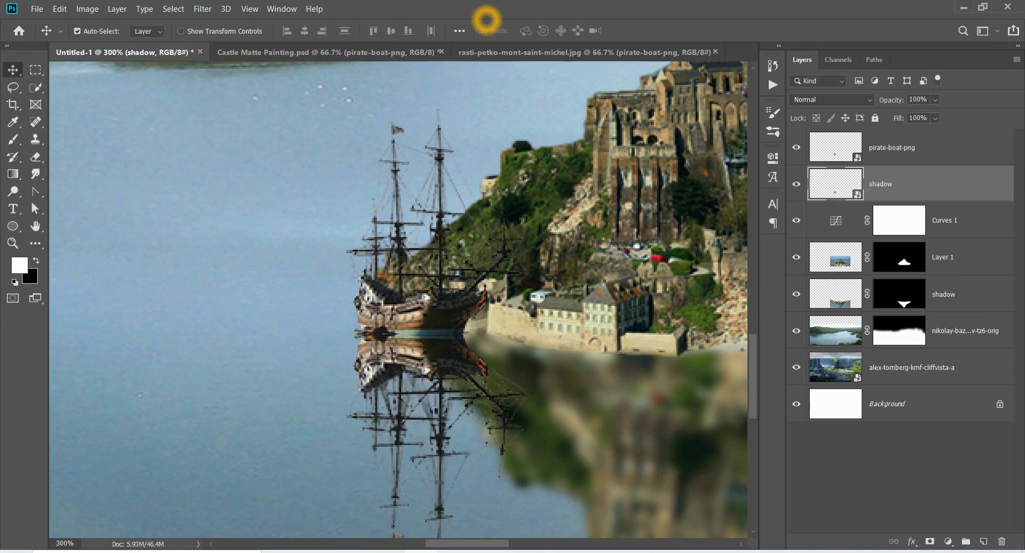
key(ctrl+minus)
key(ctrl+minus)
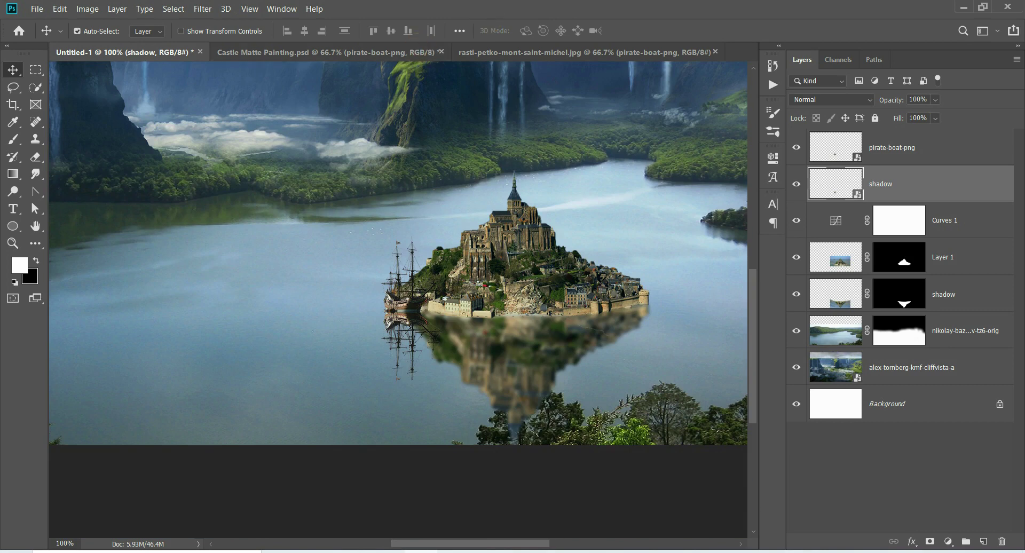
- Apply a Blur and then a 2.6-pixel Gaussian Blur to the ship's reflection
click(202, 8)
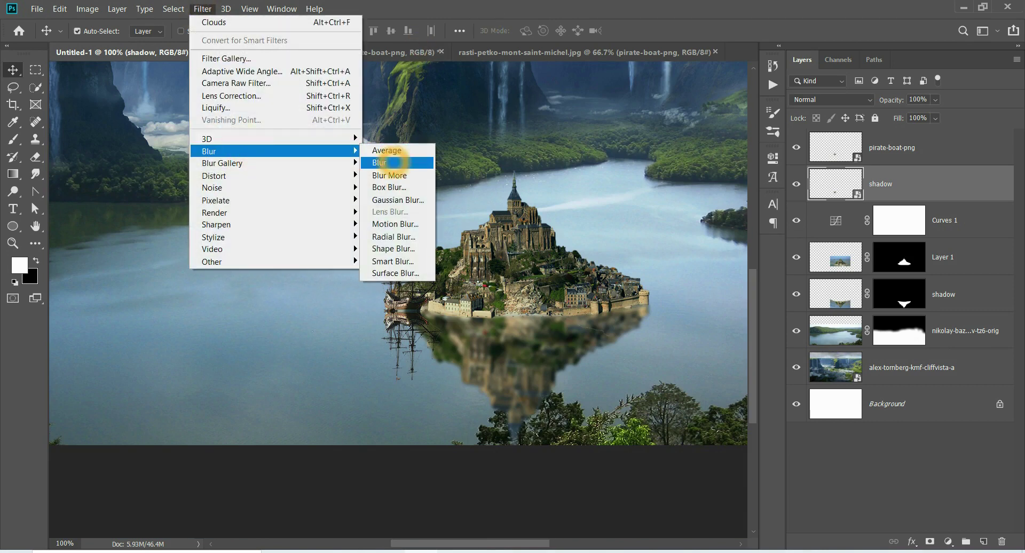
mouse_move(240, 152)
click(392, 164)
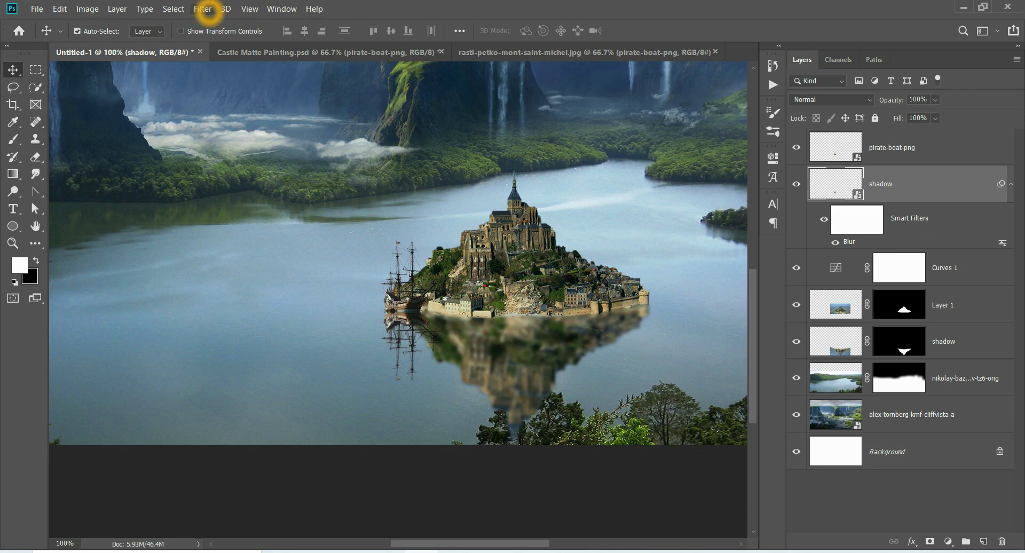
click(203, 8)
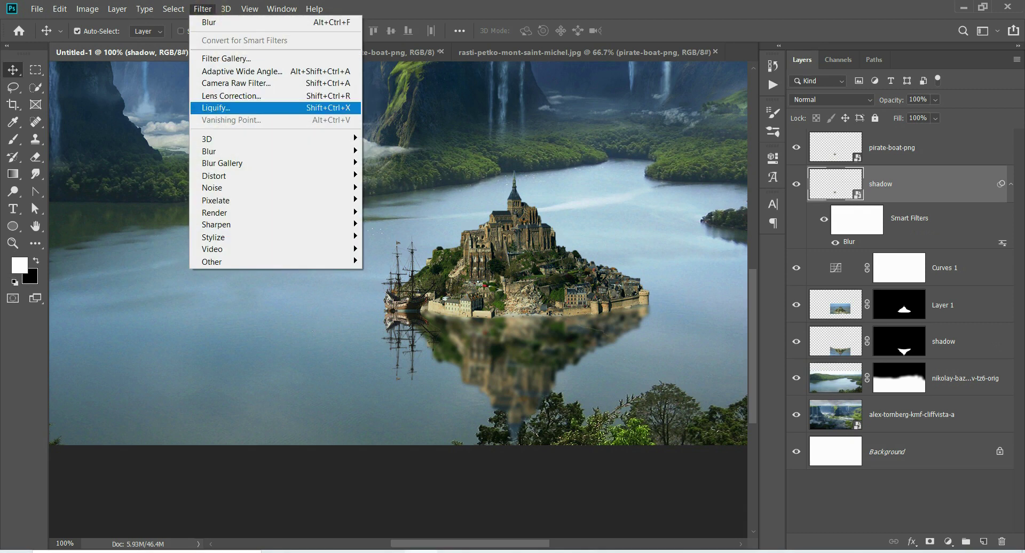
click(284, 149)
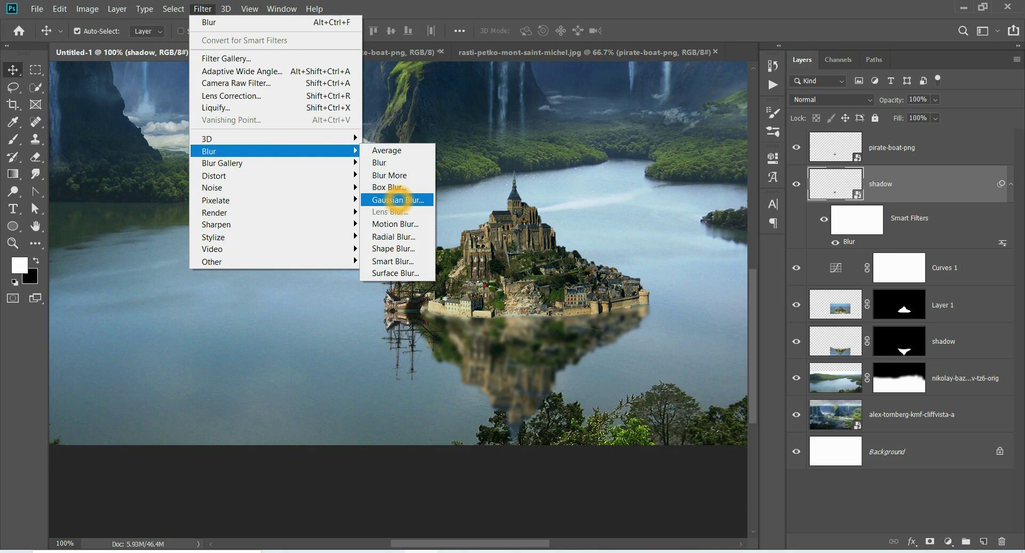
click(397, 200)
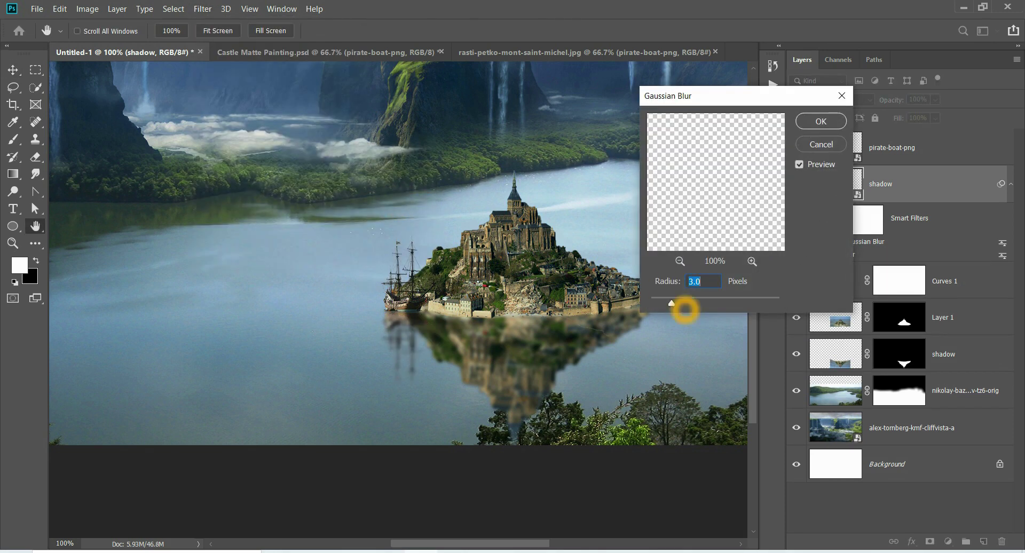
drag(672, 303, 664, 303)
key(Return)
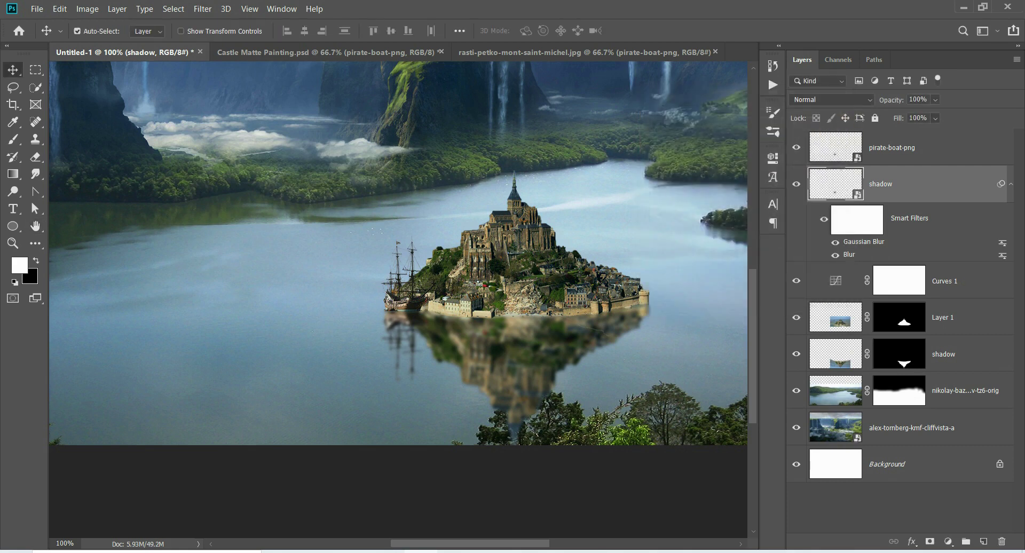
- Compare the smart filters on and off, then disable the original Blur filter
click(892, 225)
click(830, 224)
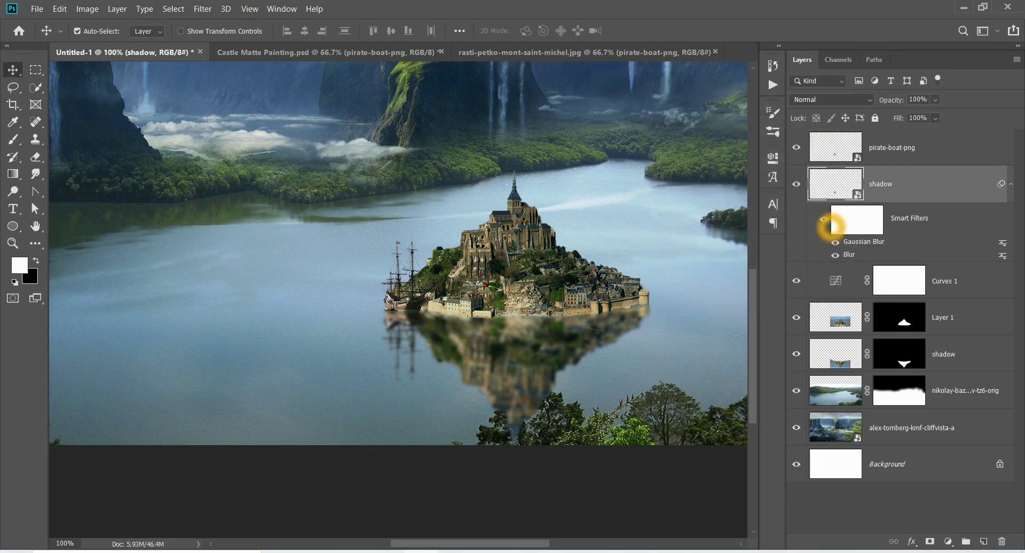
click(824, 219)
click(824, 219)
click(835, 254)
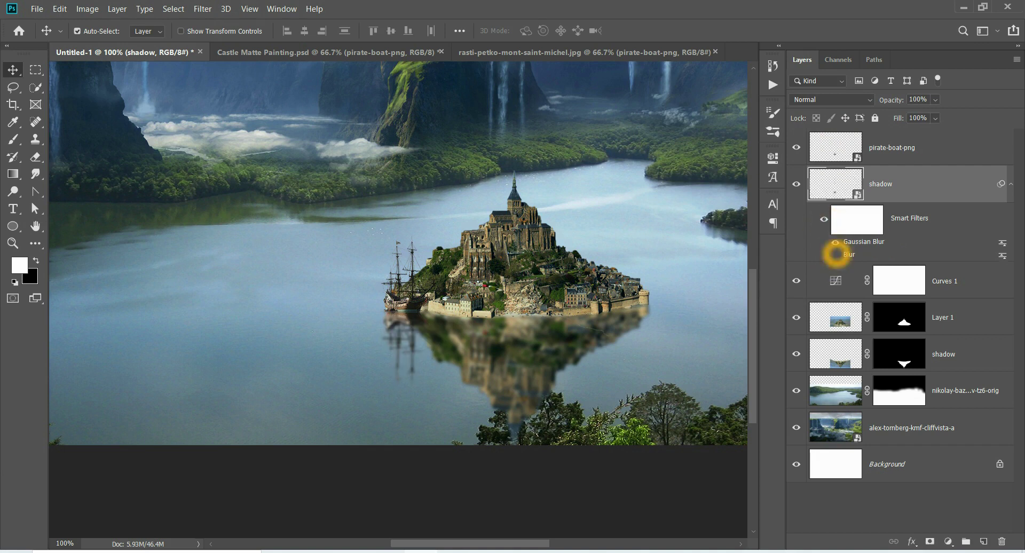
click(703, 248)
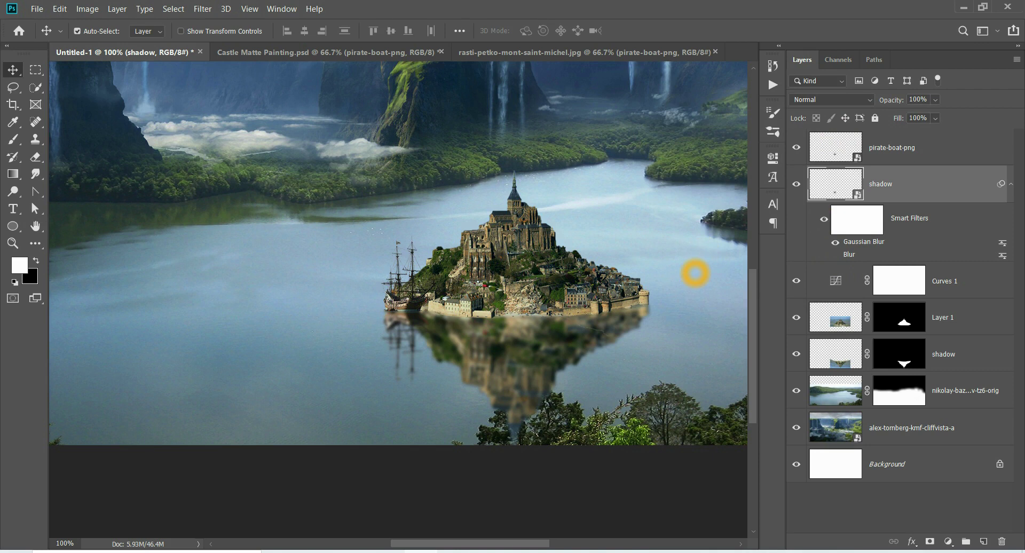
click(558, 263)
click(901, 153)
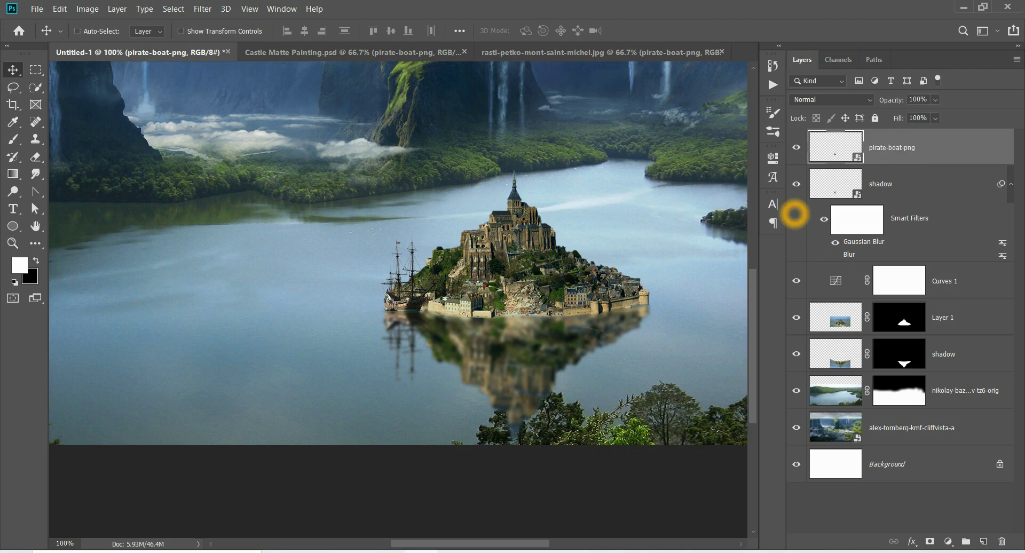
- Add Layer 2 and stamp brush clouds over the cliffs and upper sky
key(ctrl+0)
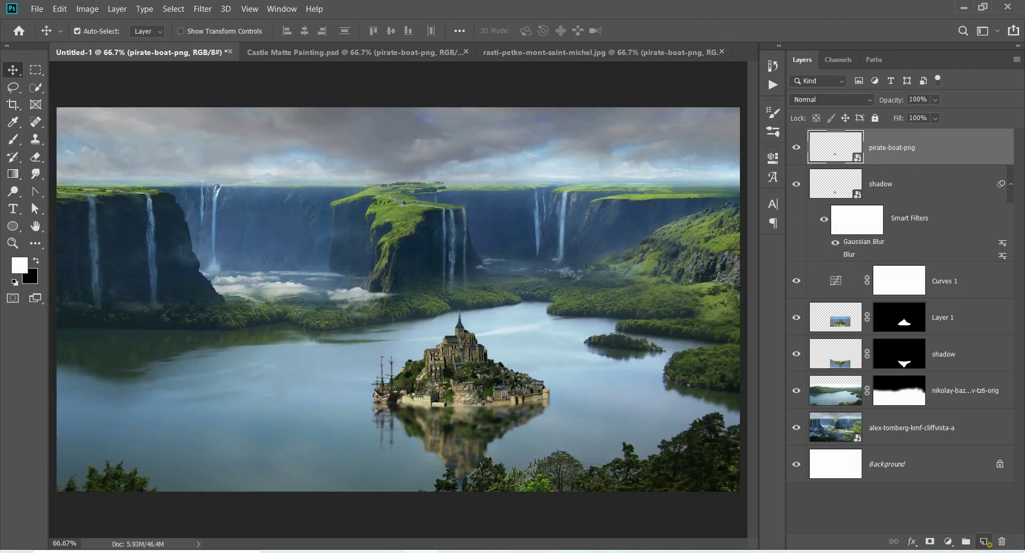
click(984, 541)
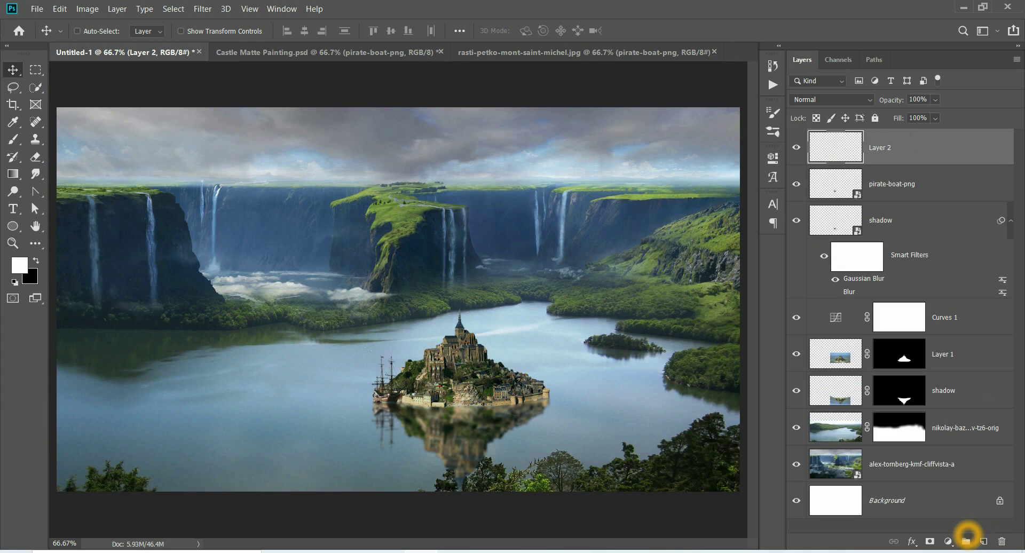
key(ctrl+z)
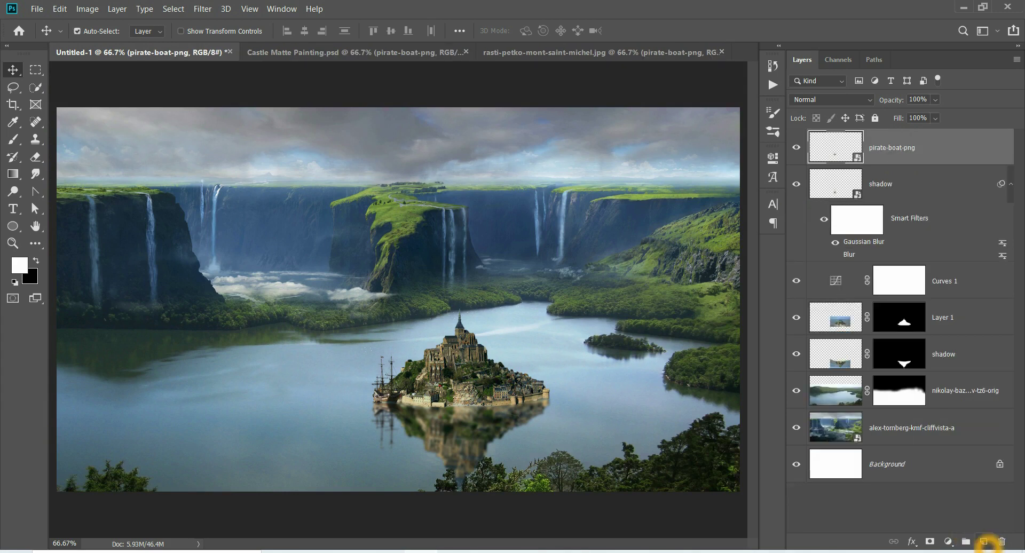
click(984, 541)
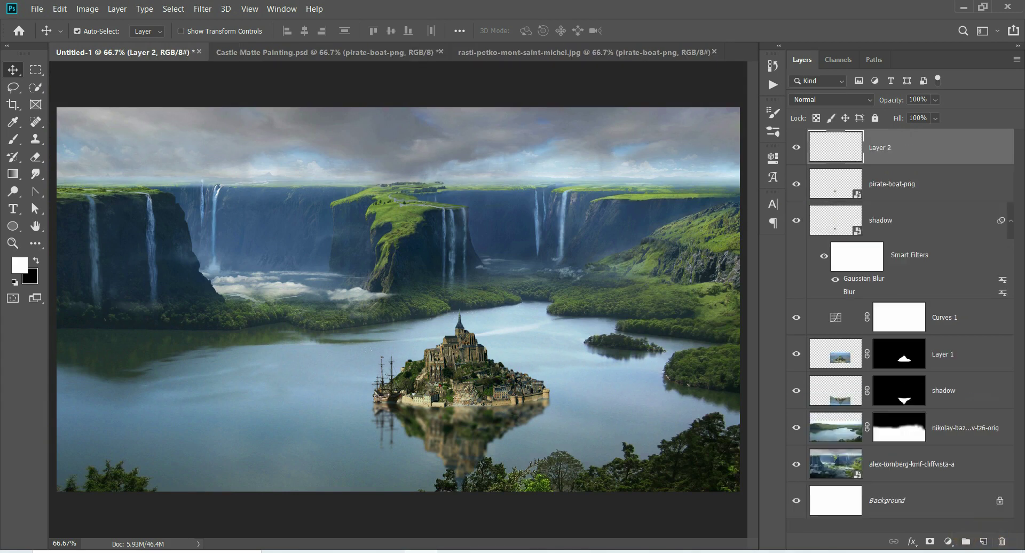
drag(13, 138, 35, 134)
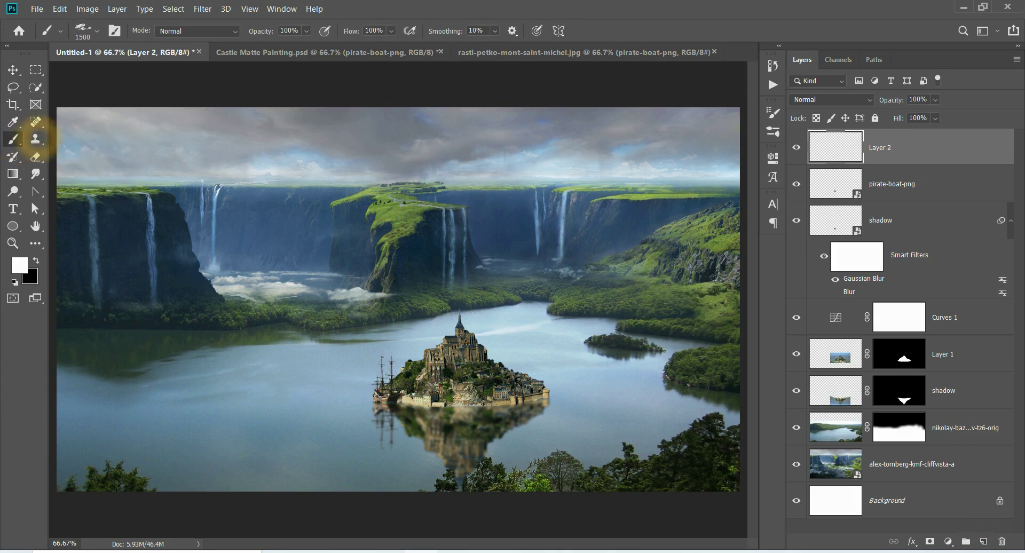
click(270, 200)
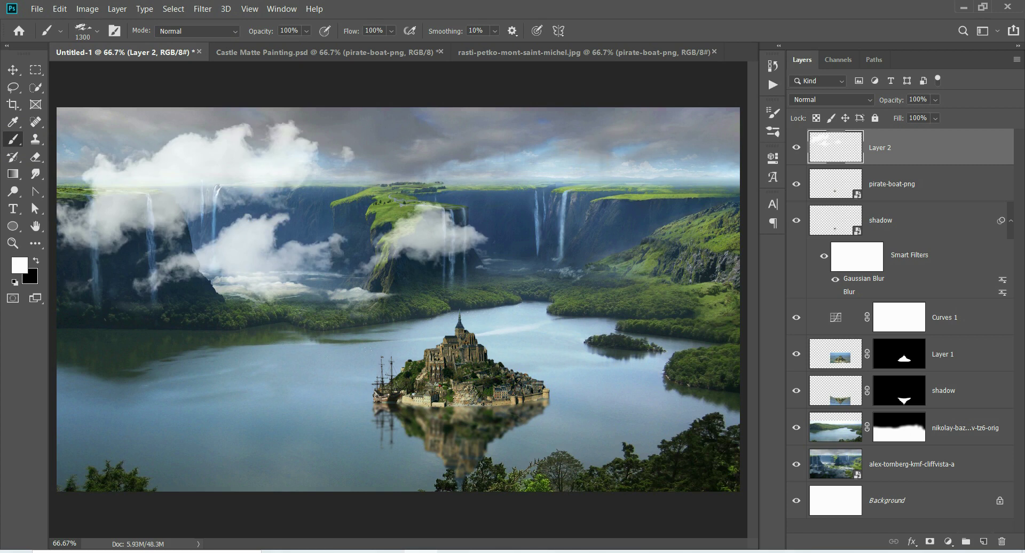
click(540, 82)
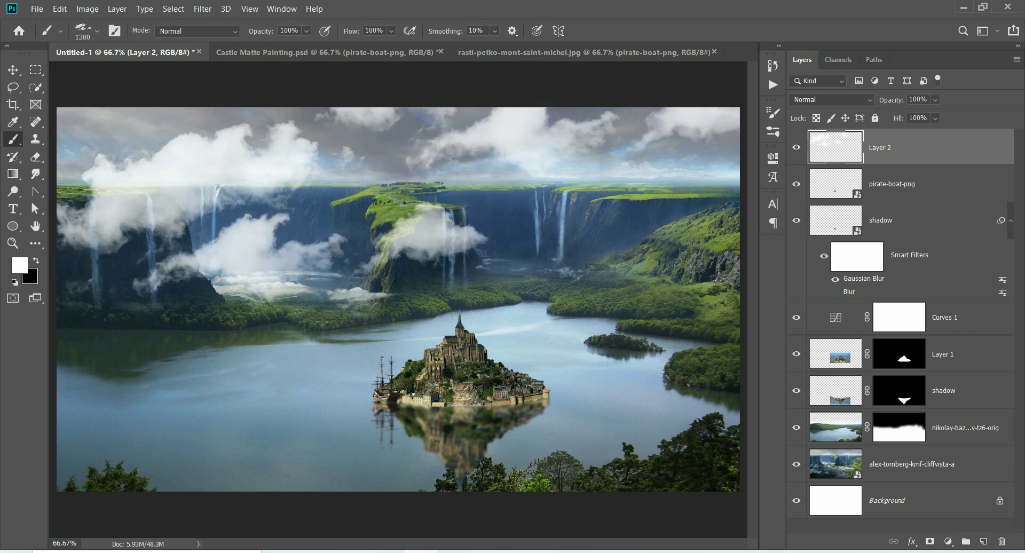
click(213, 84)
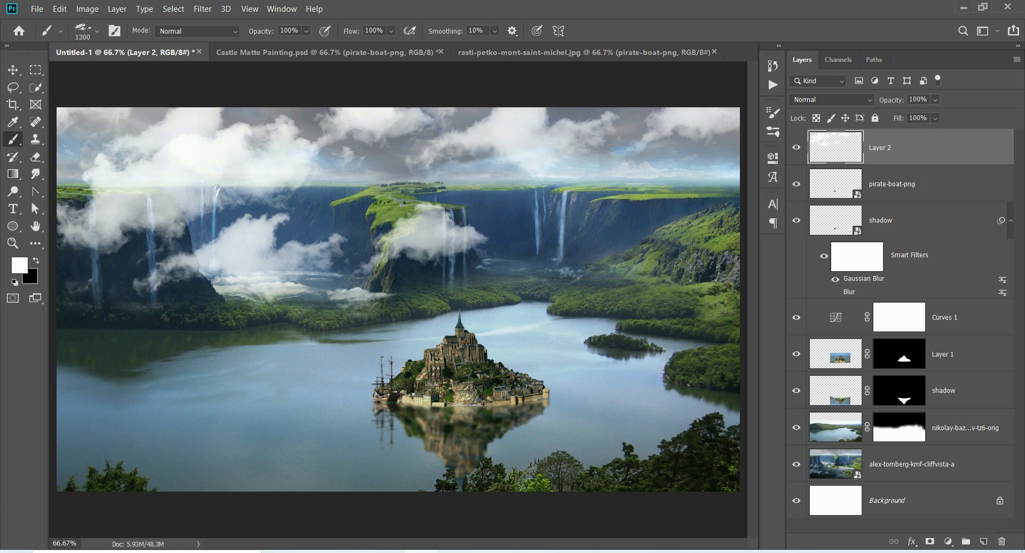
click(762, 210)
- Fade the painted clouds to about 36% opacity and add an empty Layer 3
drag(898, 100, 864, 143)
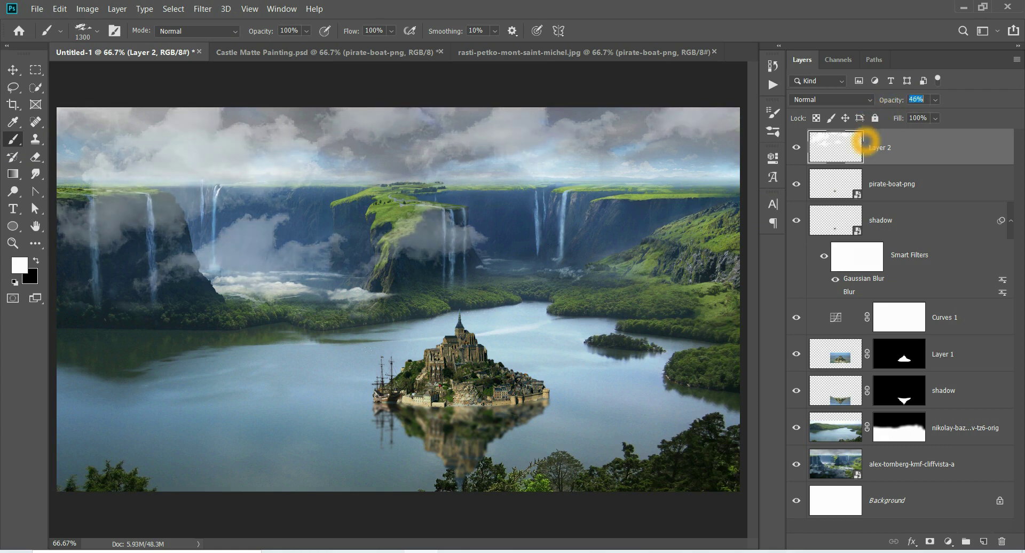
drag(862, 143, 856, 156)
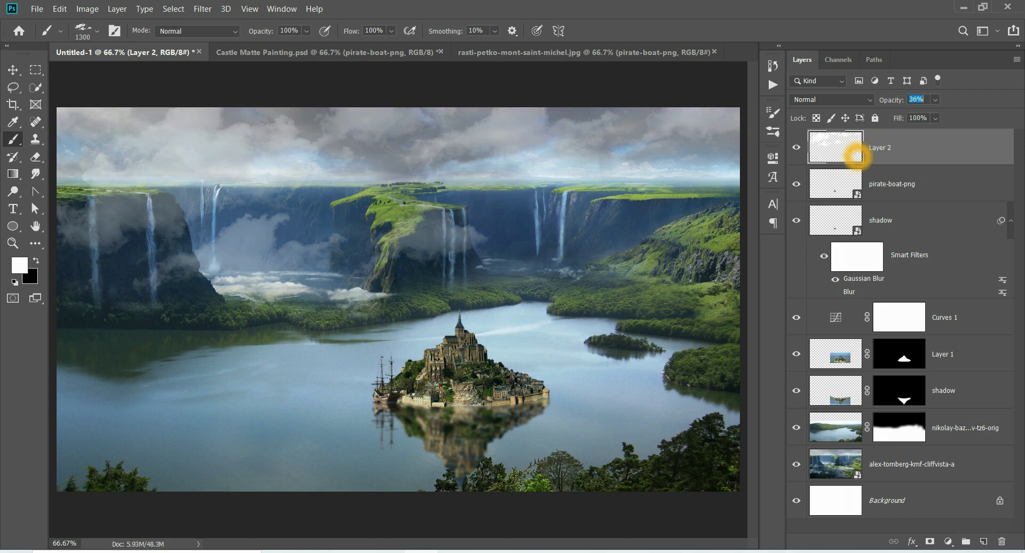
click(983, 541)
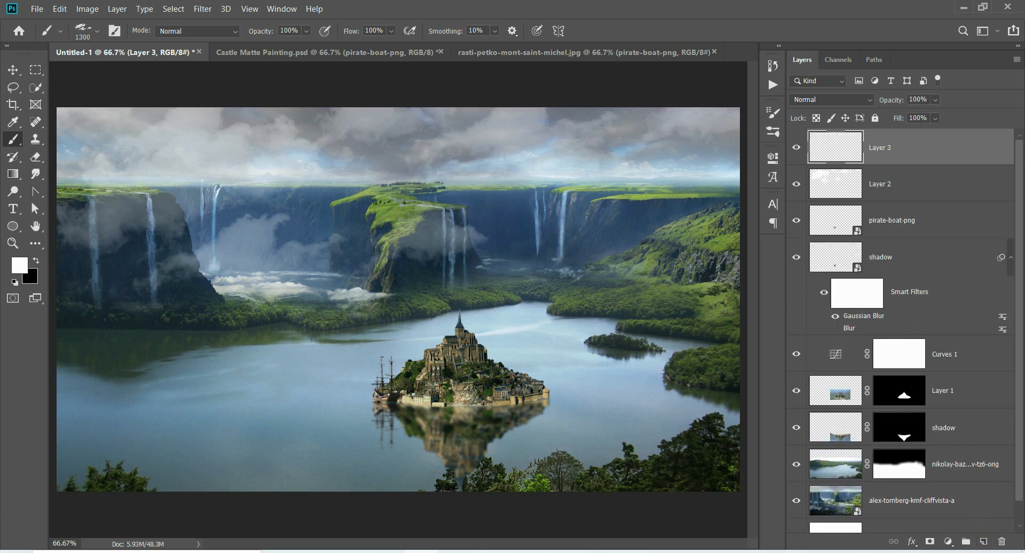
- Fill Layer 3 with white and render Filter > Render > Clouds noise into it
click(13, 70)
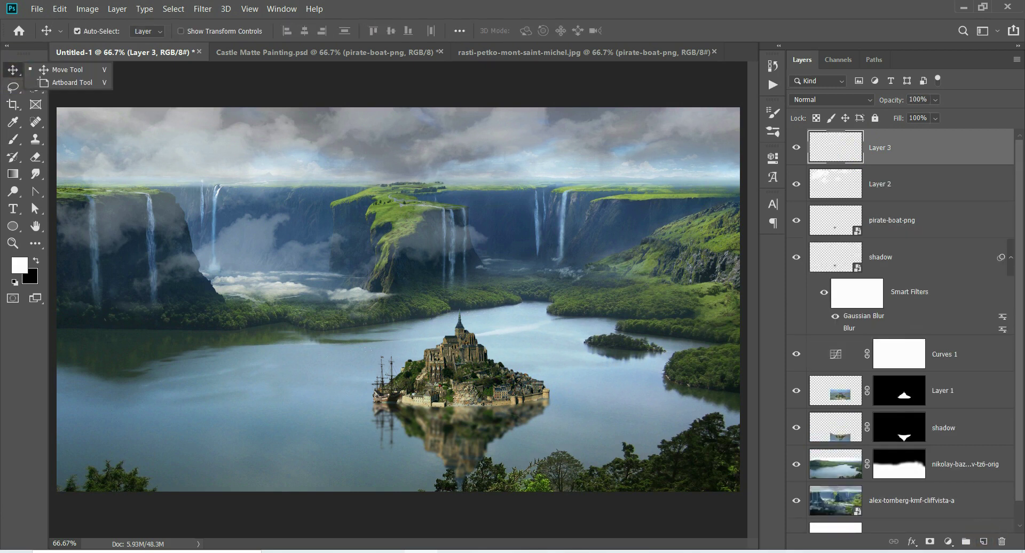
click(815, 160)
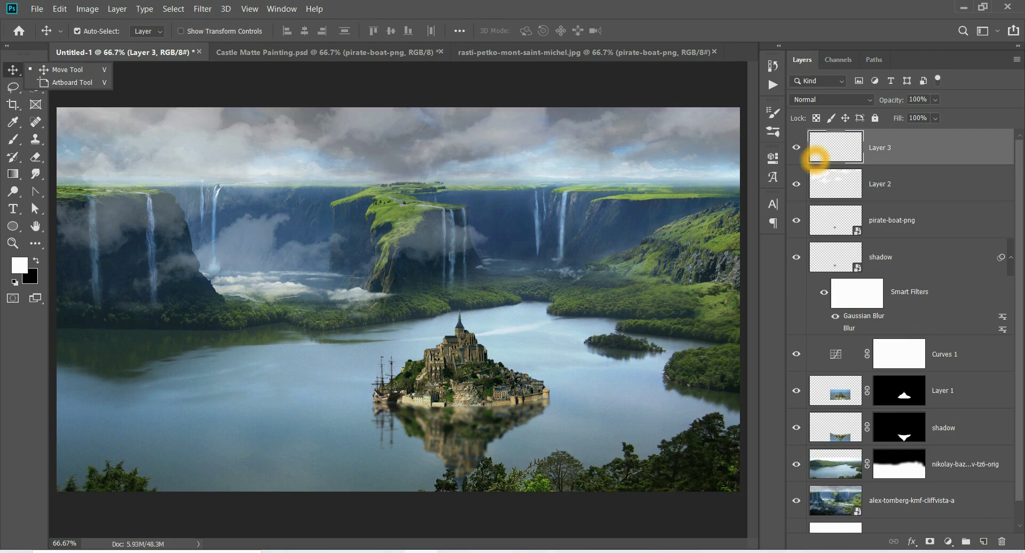
click(663, 225)
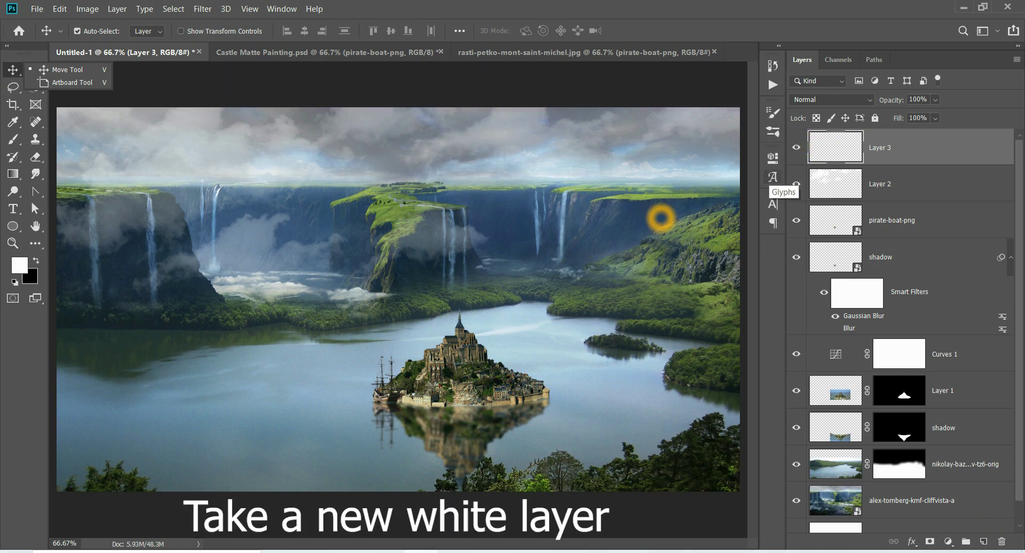
key(alt+BackSpace)
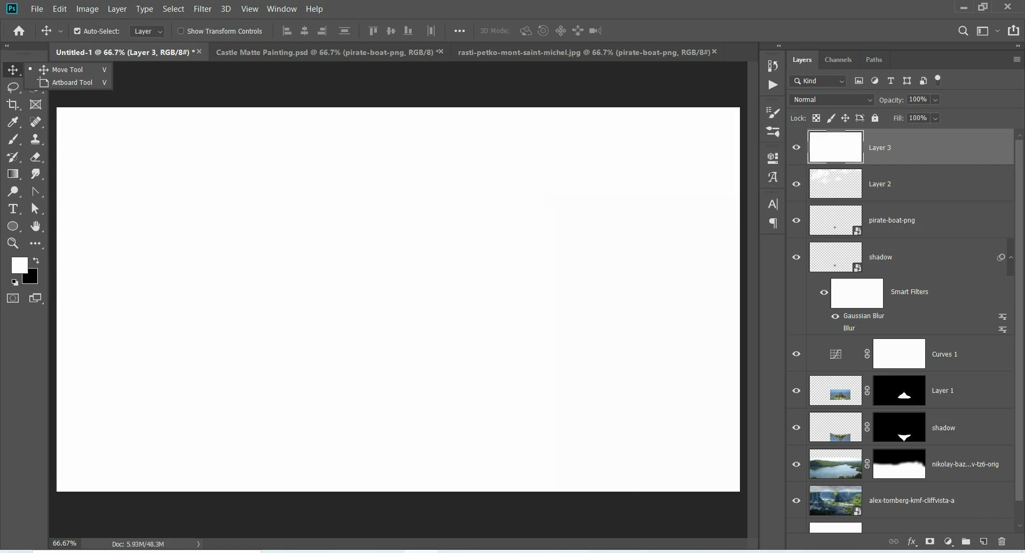
click(202, 8)
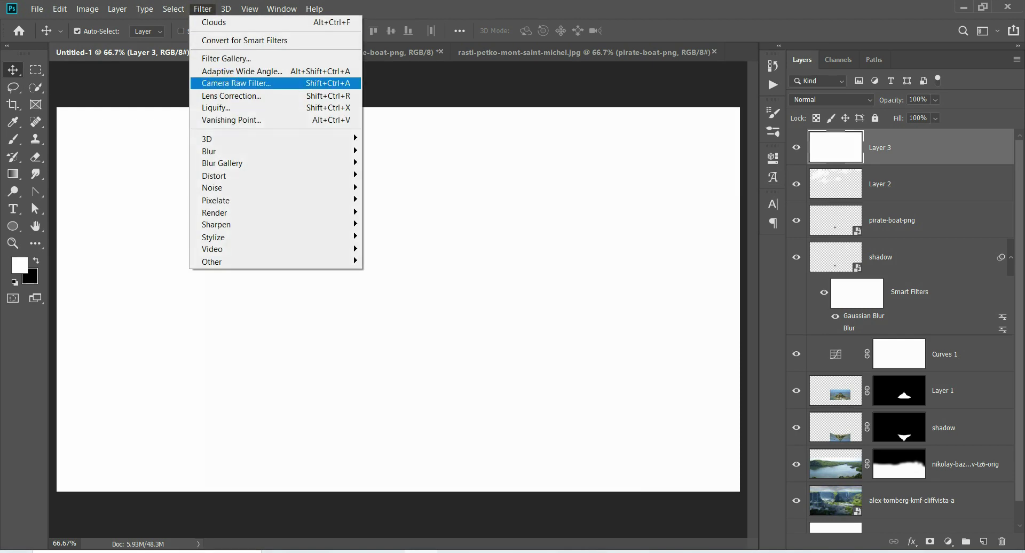
click(244, 212)
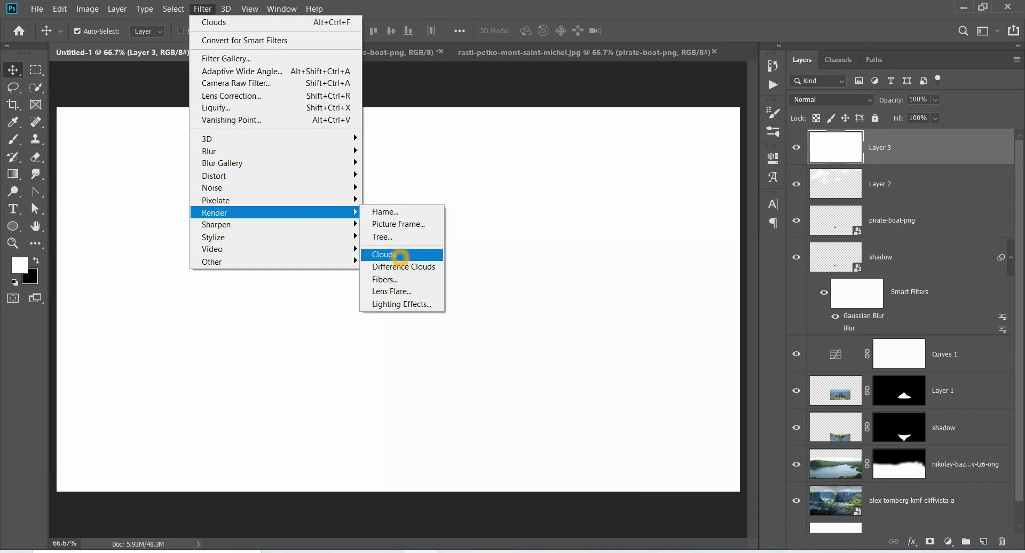
click(400, 256)
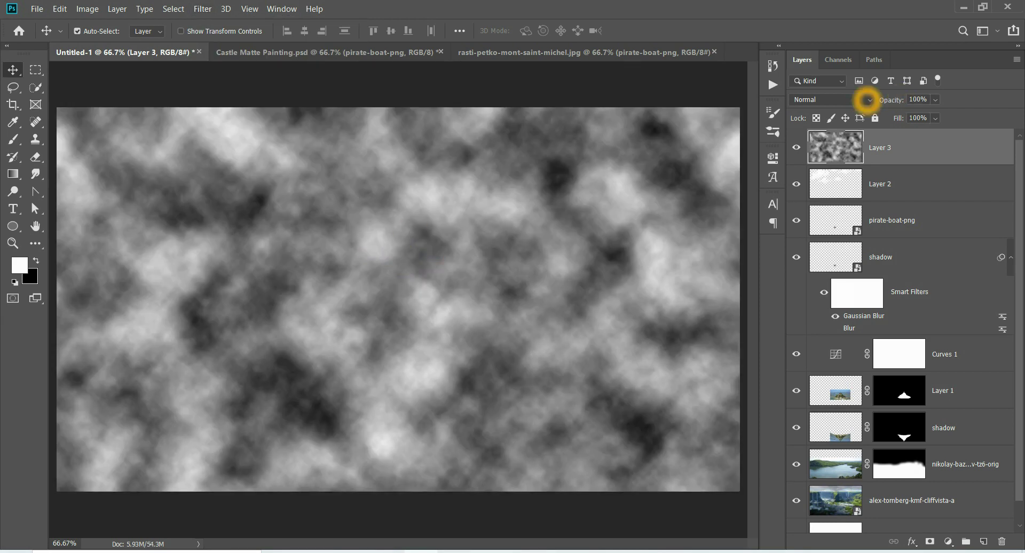
- Blend the cloud layer in Screen mode at 17% opacity
click(864, 100)
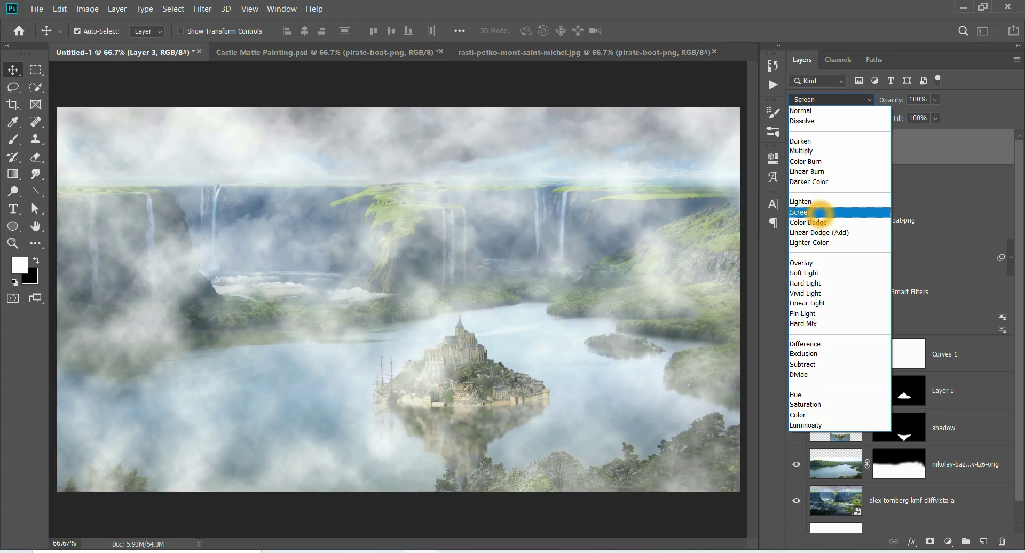
click(819, 213)
mouse_move(902, 99)
mouse_down()
mouse_move(891, 100)
mouse_move(866, 185)
mouse_up()
click(880, 136)
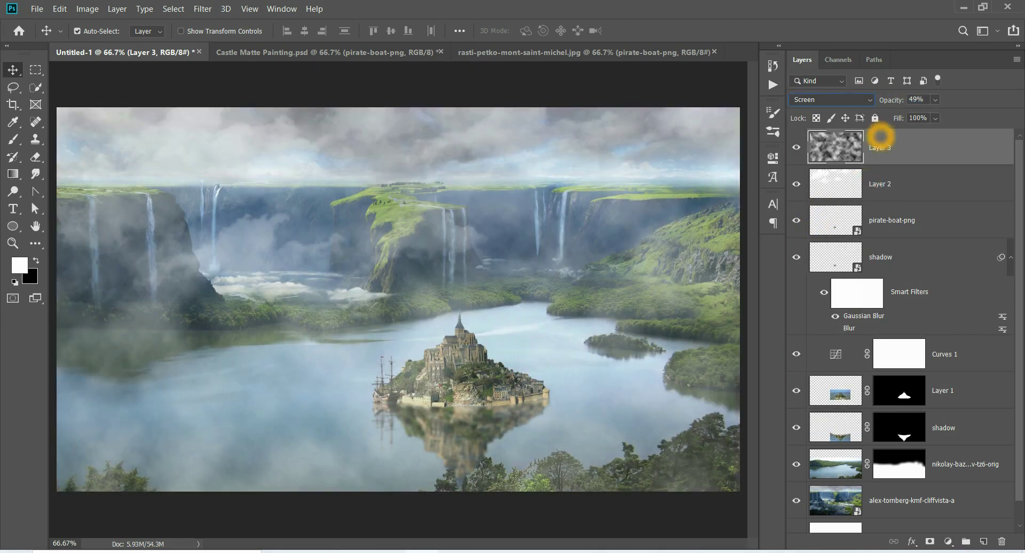
drag(890, 100, 870, 101)
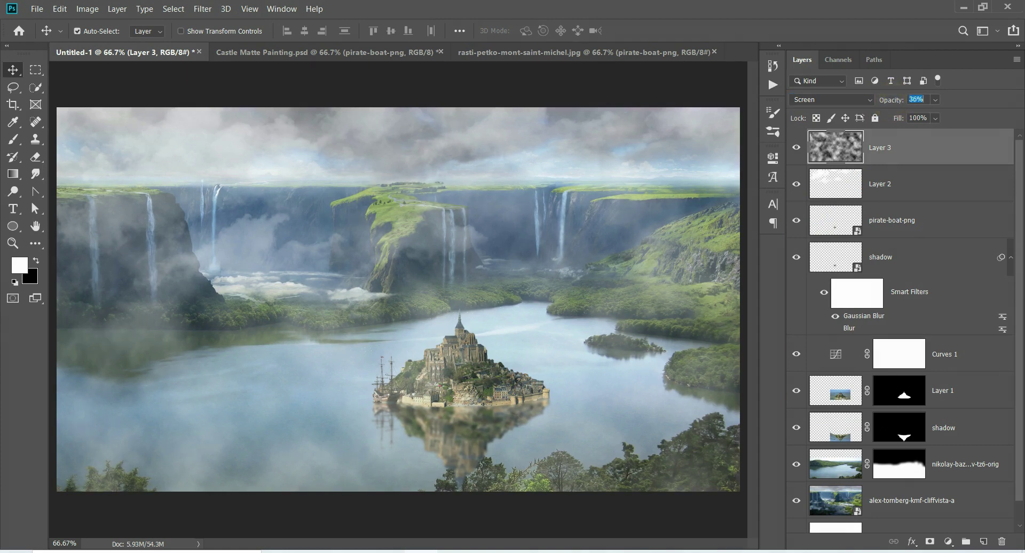
click(878, 152)
text(17)
click(870, 169)
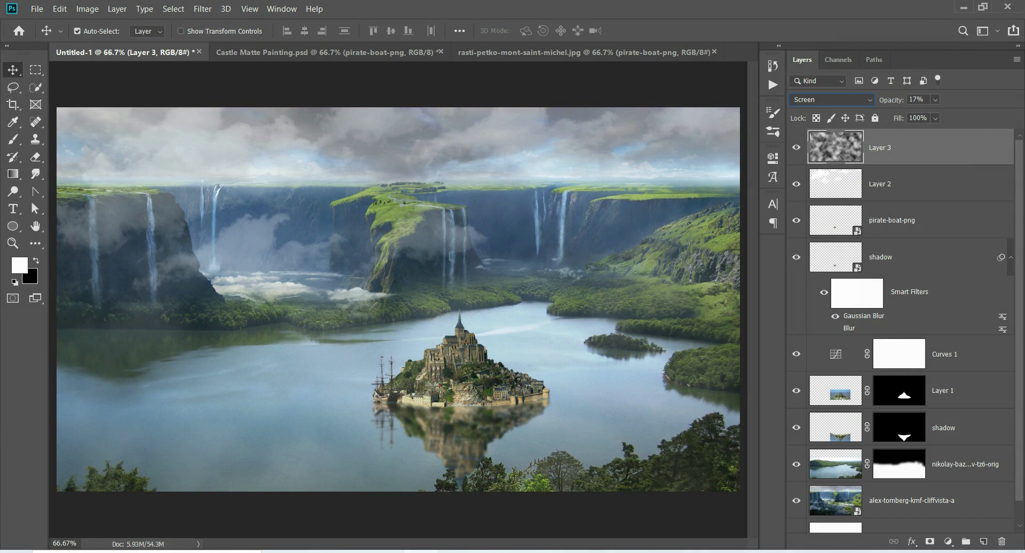
- Toggle the fog layer's visibility to compare, then add another empty layer
click(796, 147)
click(797, 147)
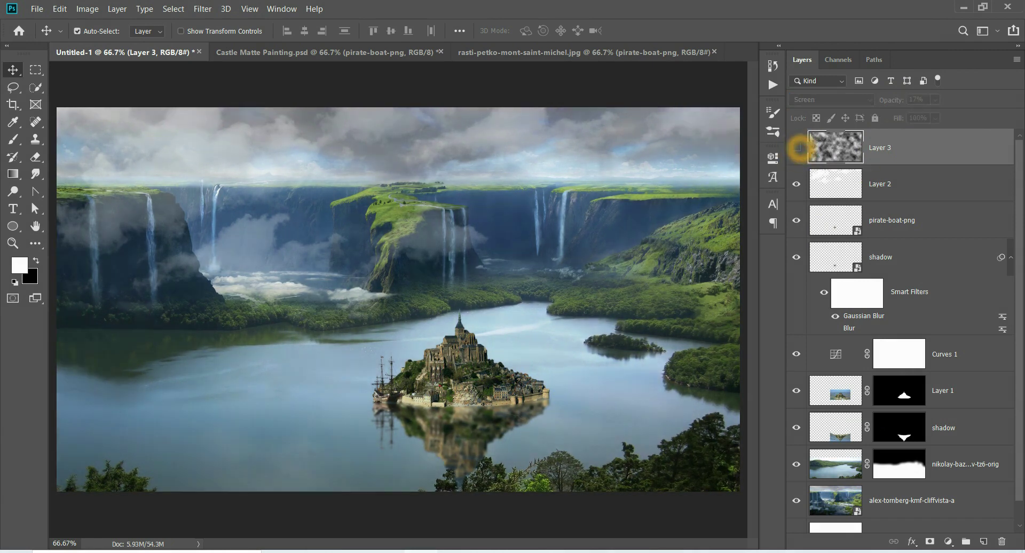
click(796, 147)
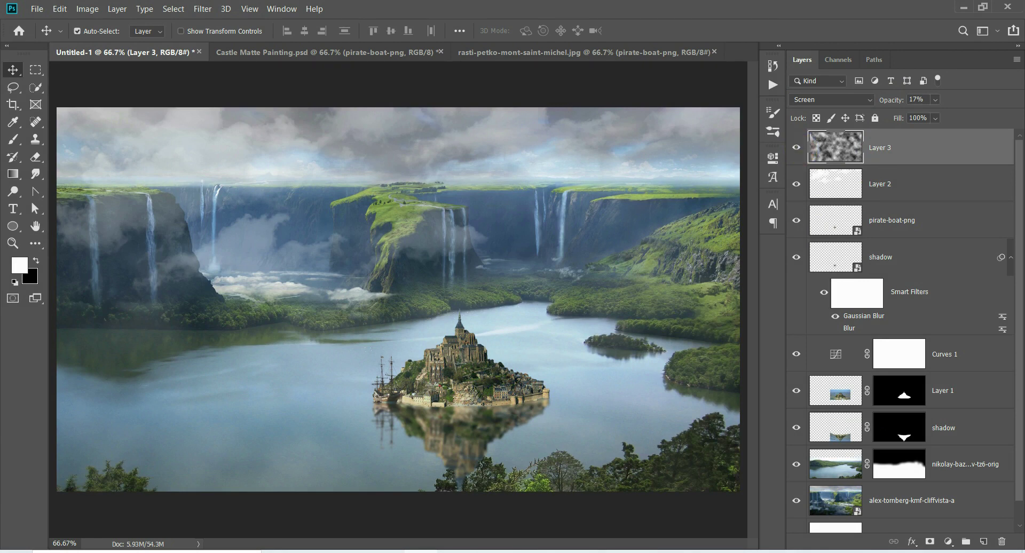
click(983, 541)
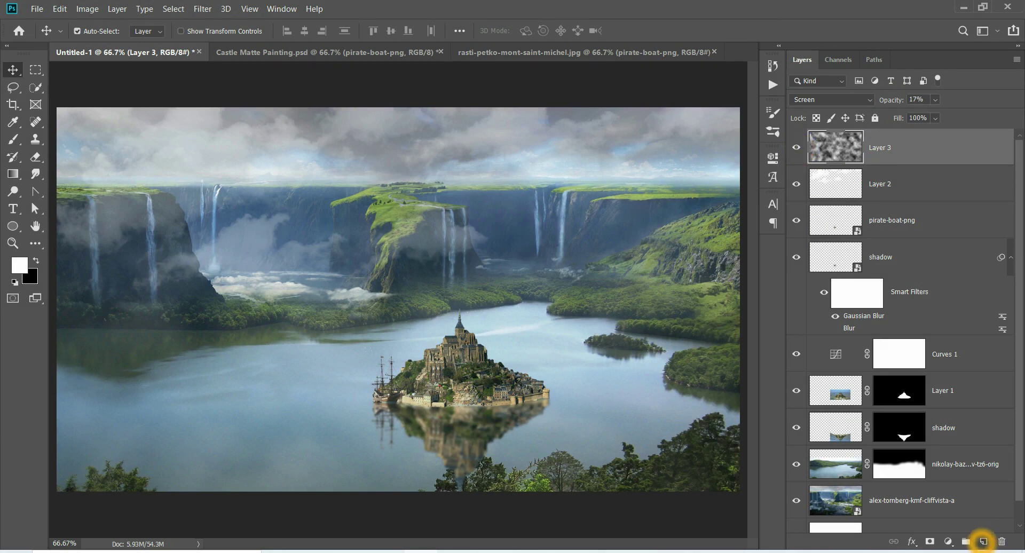
- Add a Curves adjustment with its midpoint pulled slightly below the diagonal to darken everything
click(948, 541)
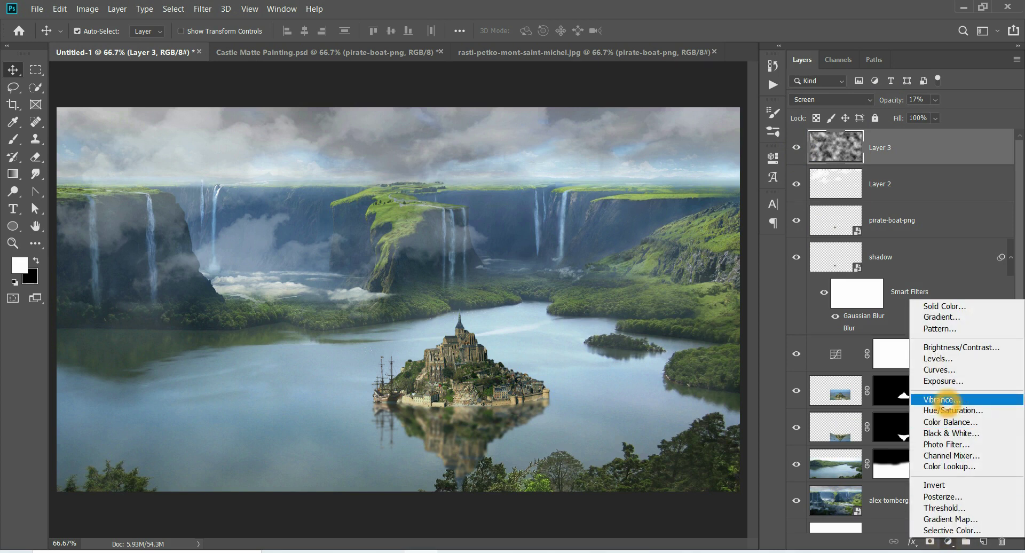
click(938, 369)
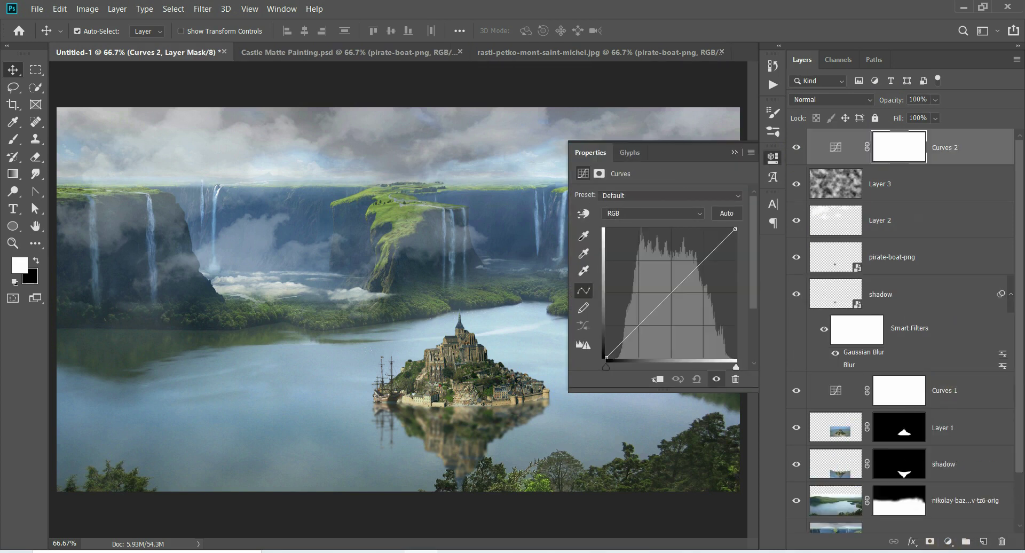
click(679, 294)
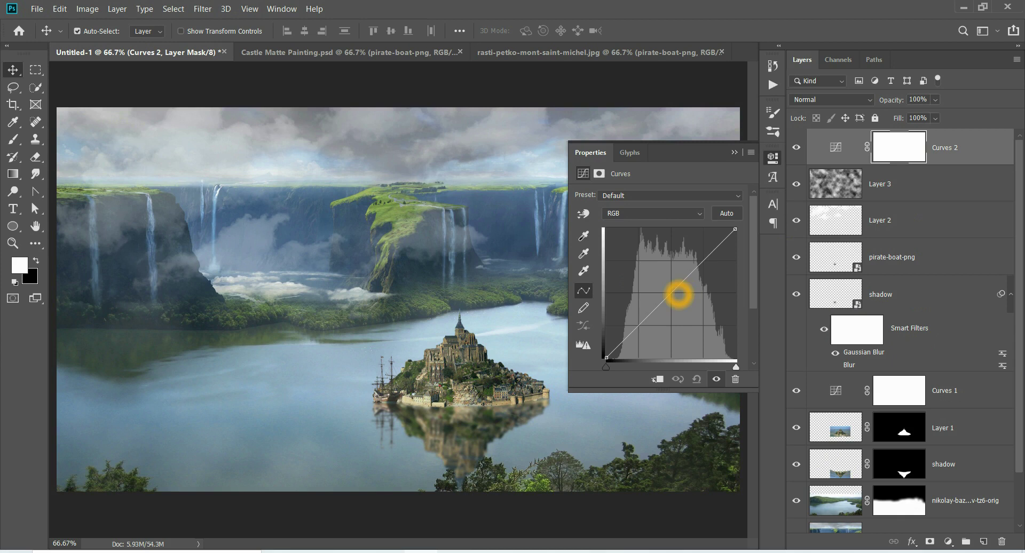
mouse_move(679, 294)
mouse_down()
mouse_move(678, 307)
mouse_move(684, 299)
mouse_up()
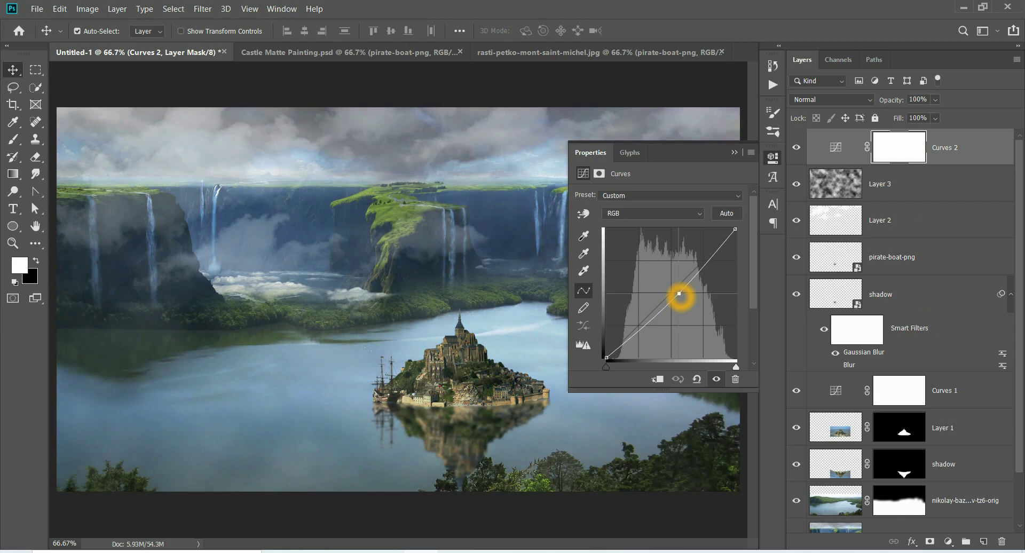
mouse_move(683, 299)
mouse_down()
mouse_move(664, 286)
mouse_move(674, 297)
mouse_up()
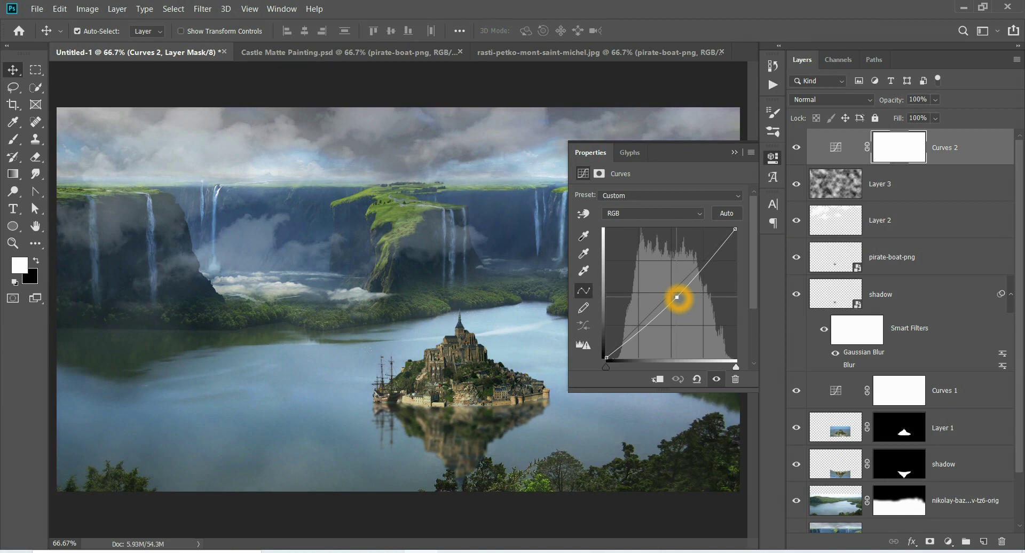
drag(674, 297, 673, 299)
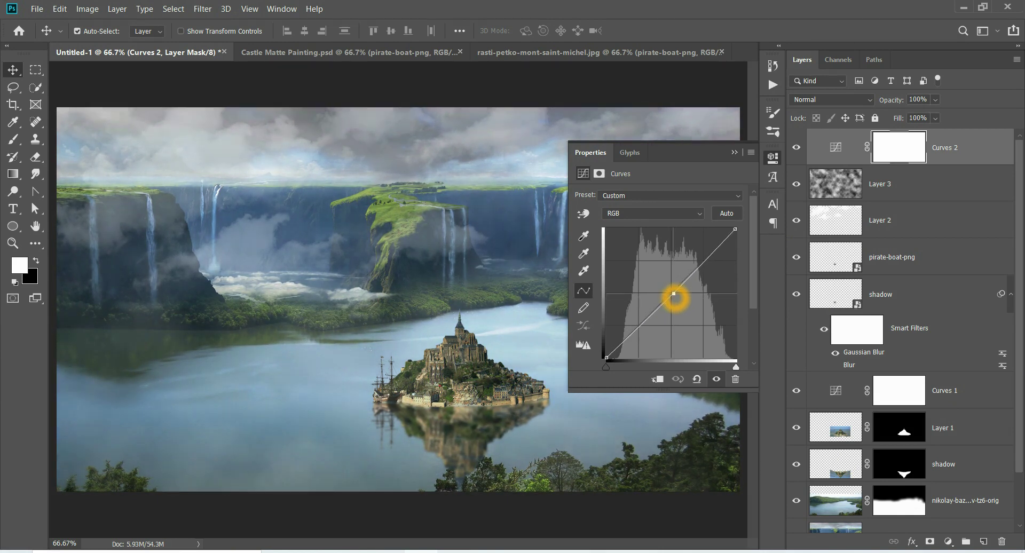
mouse_move(673, 299)
mouse_down()
mouse_move(659, 332)
mouse_move(716, 272)
mouse_move(679, 301)
mouse_up()
click(675, 299)
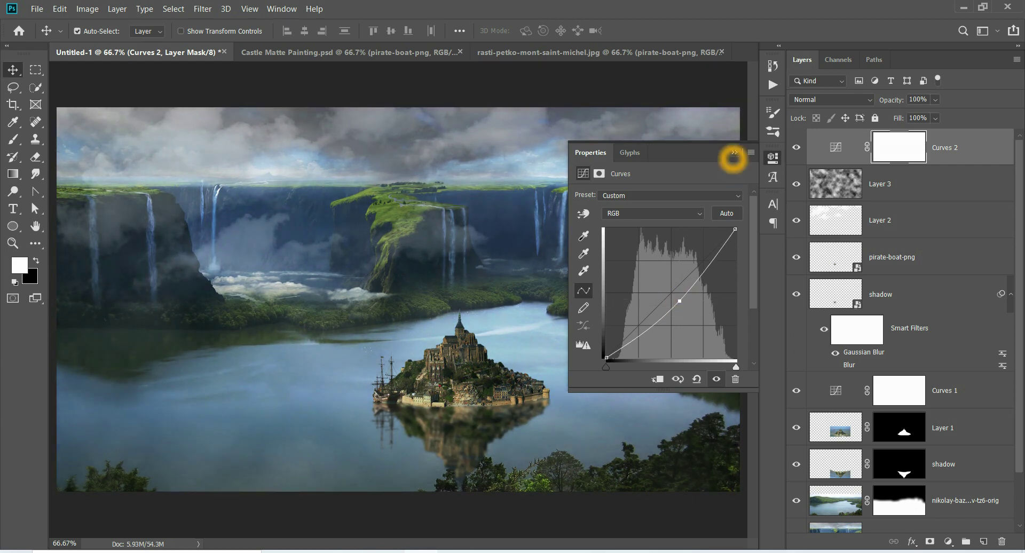
click(734, 153)
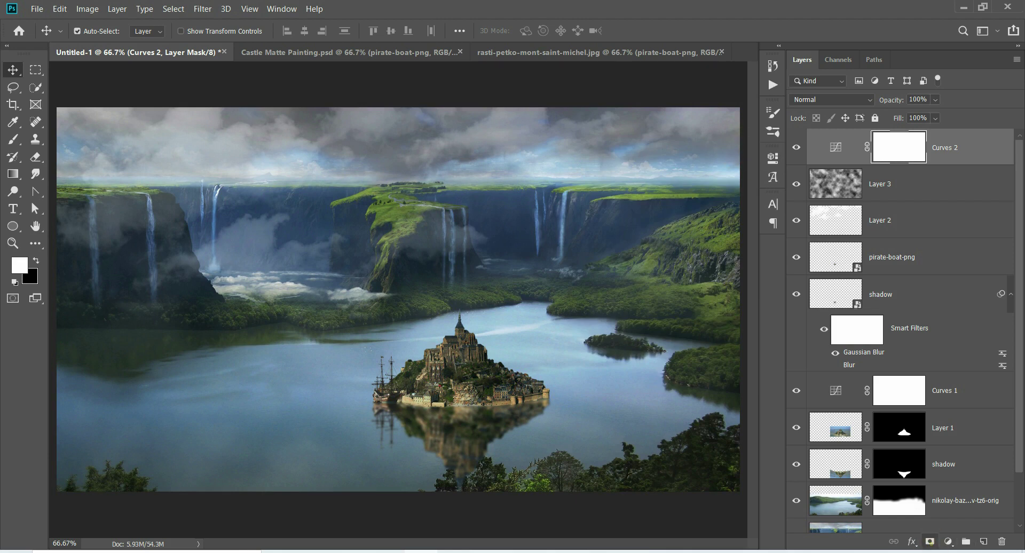
click(929, 540)
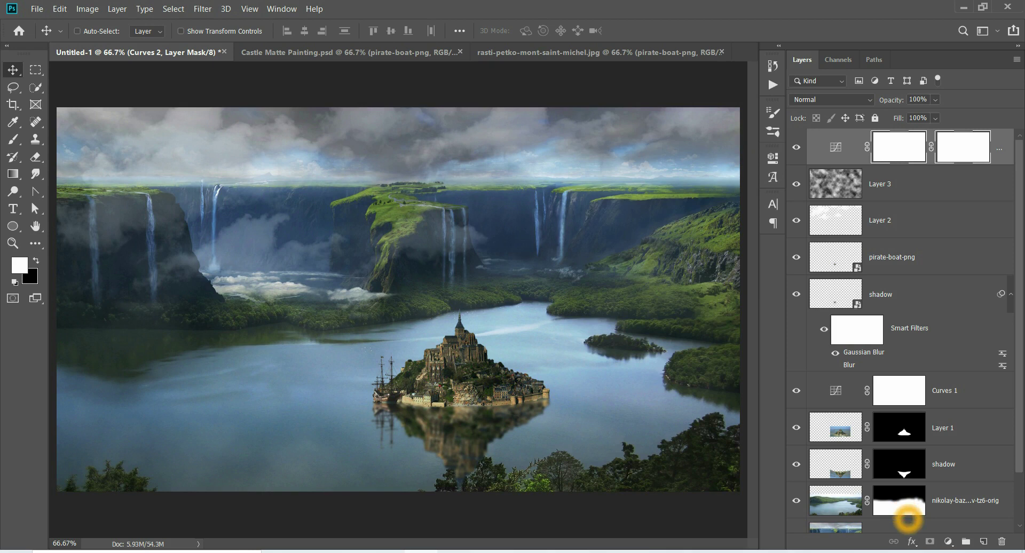
- Remove the stray mask and add a Levels adjustment with inputs 13, 0.87 and 222
key(ctrl+z)
click(947, 541)
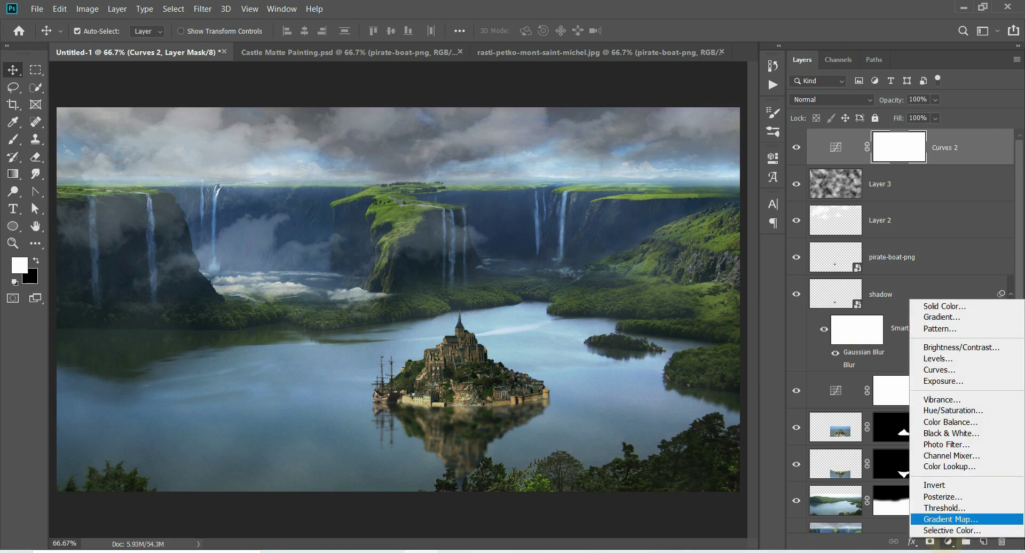
click(937, 358)
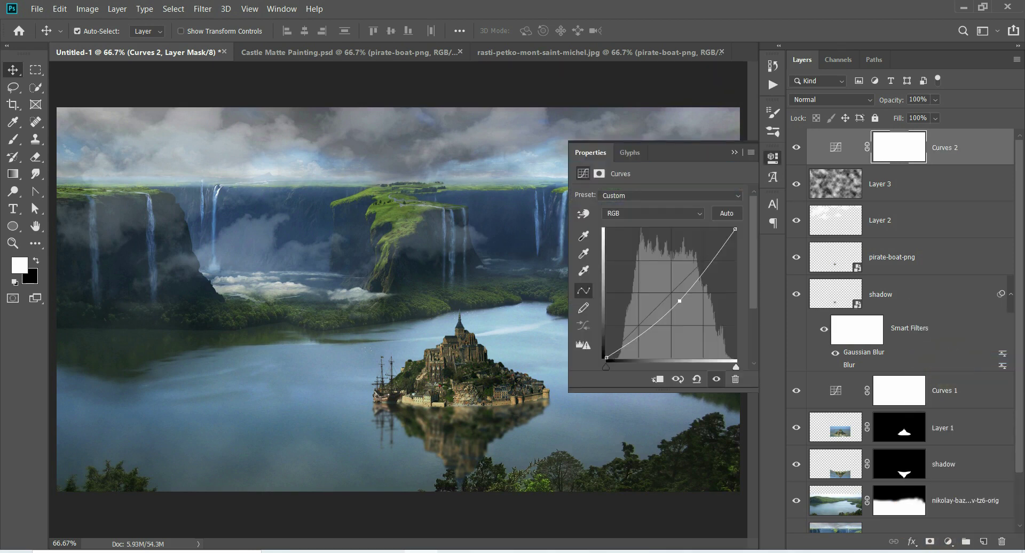
mouse_move(596, 292)
mouse_down()
mouse_move(620, 294)
mouse_move(607, 294)
mouse_up()
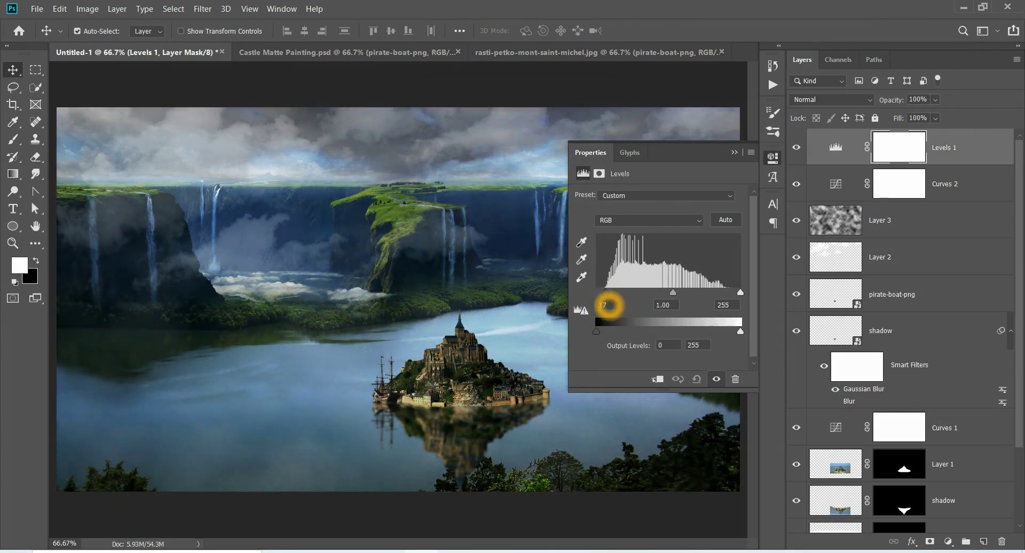
key(Down)
key(Down)
drag(739, 293, 669, 293)
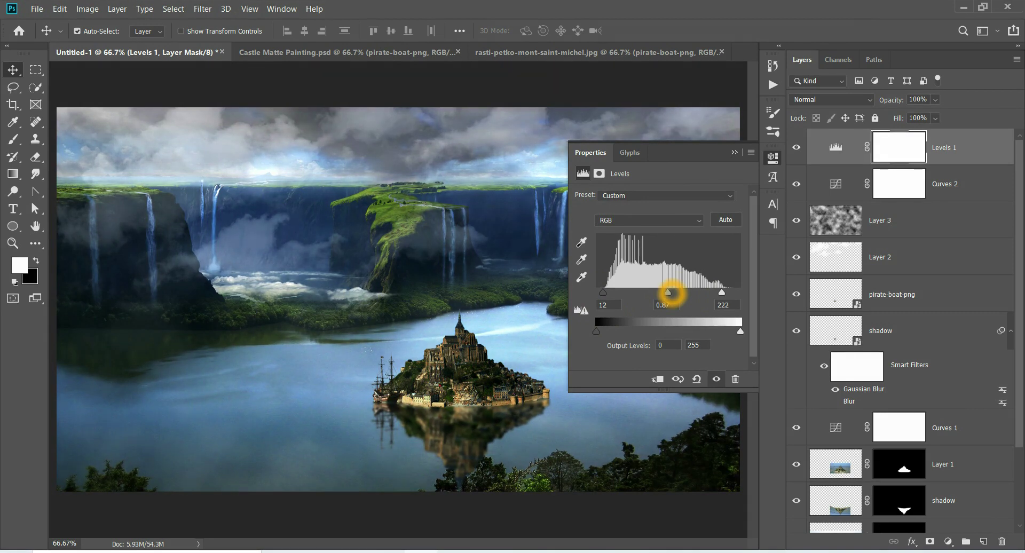
drag(603, 293, 604, 293)
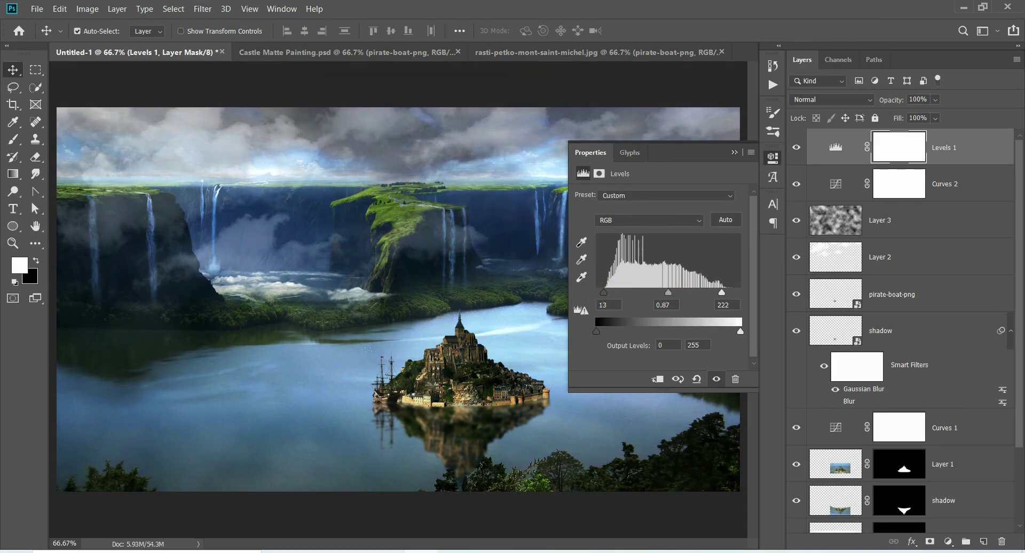
click(734, 152)
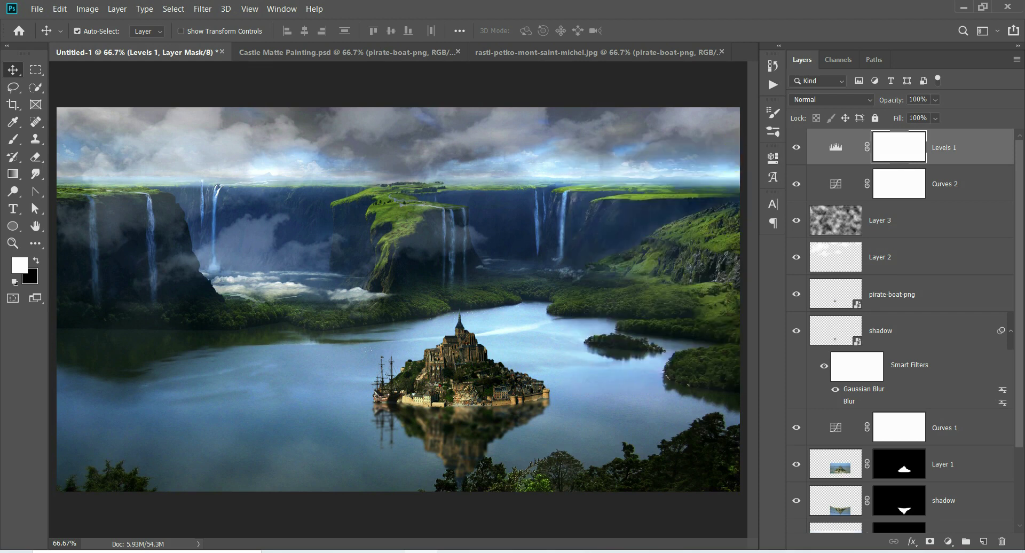
- Stamp a merged copy into Layer 4 and add a Color Lookup adjustment above it
click(902, 404)
click(983, 540)
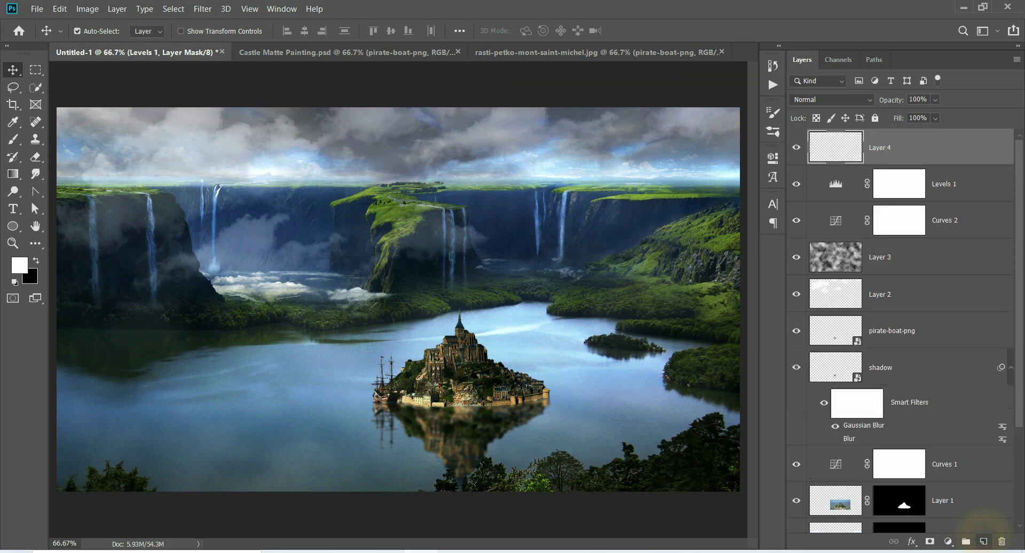
key(ctrl+shift+alt+e)
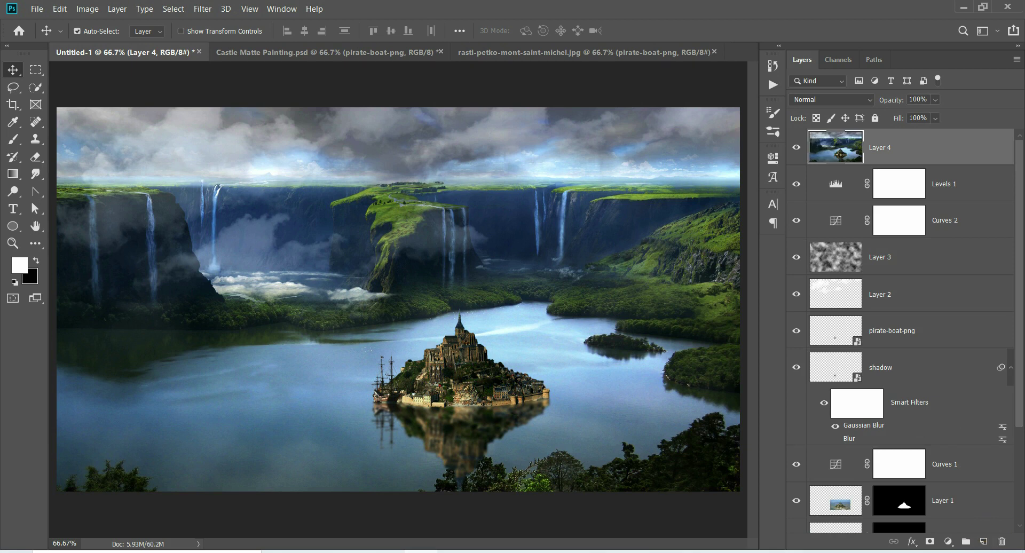
click(948, 541)
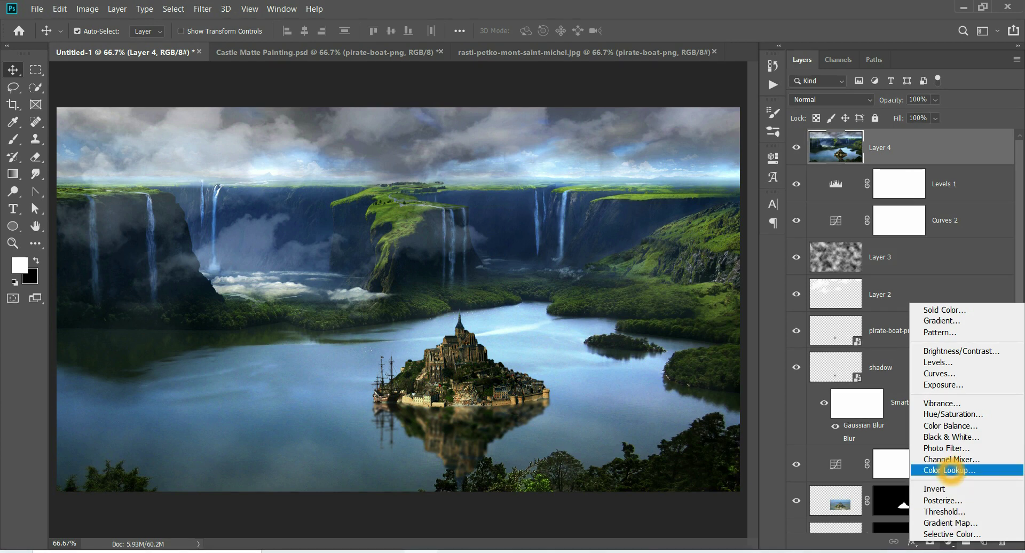
click(948, 470)
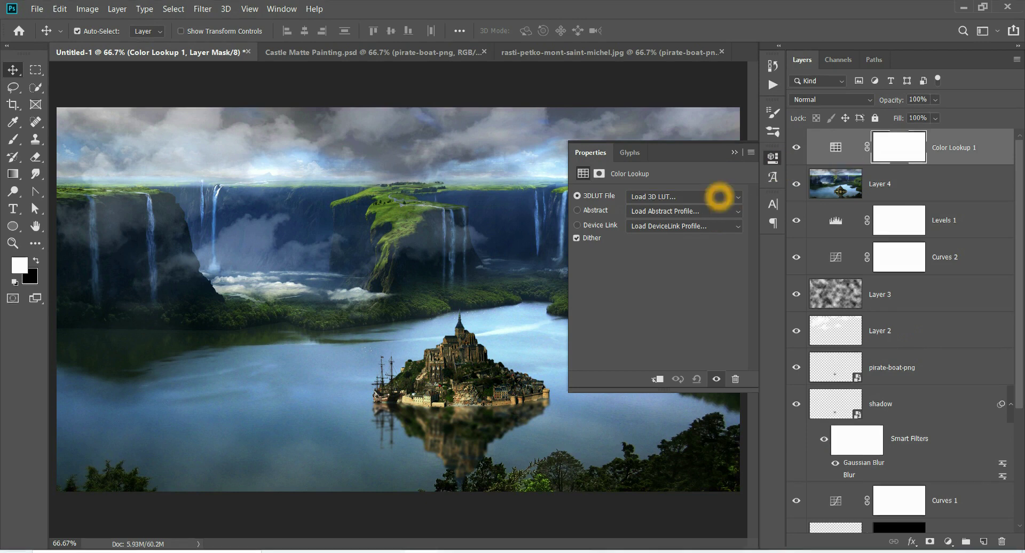
- Preview LUT presets from 2Strip.look through Crisp_Winter and DropBlues to EdgyAmber.3DL
click(718, 196)
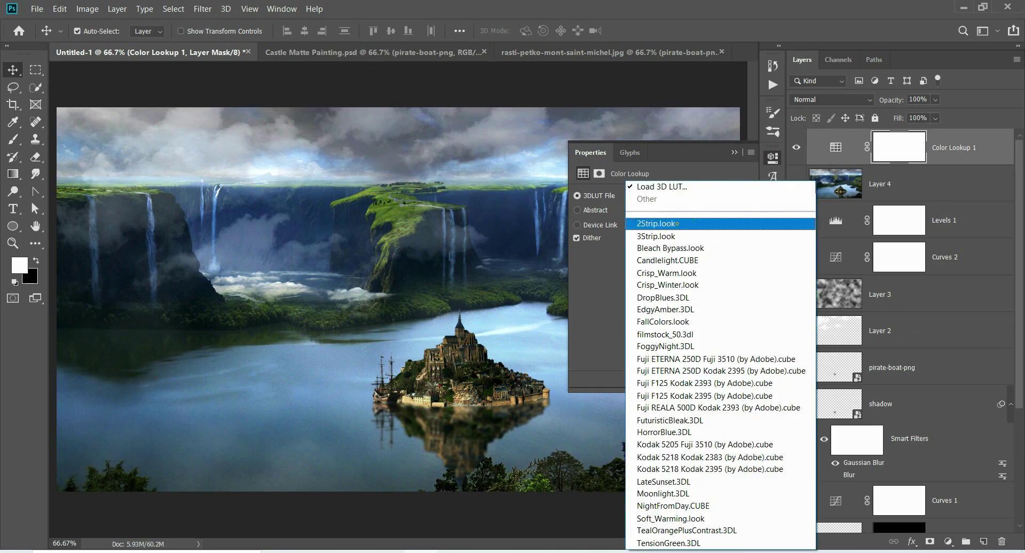
click(677, 223)
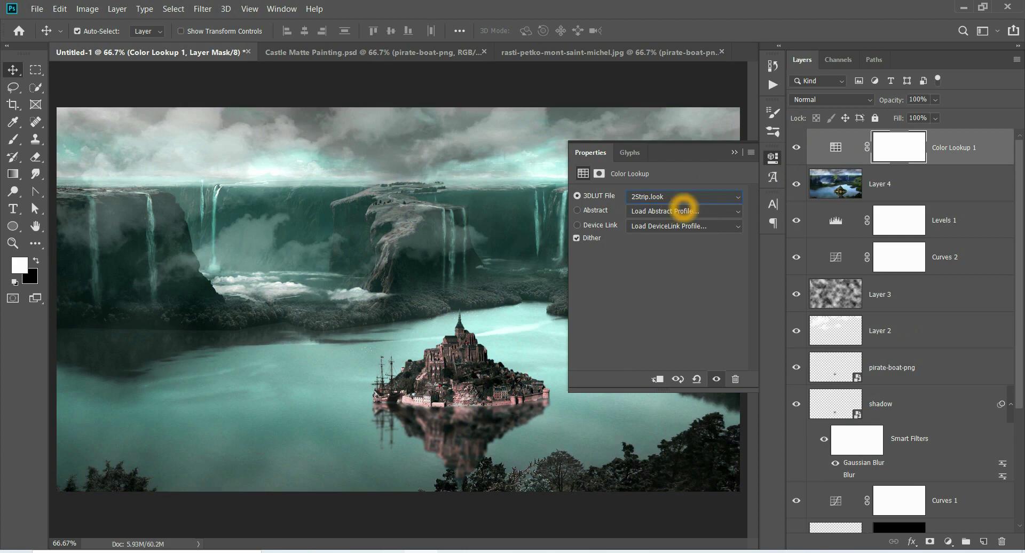
key(Down)
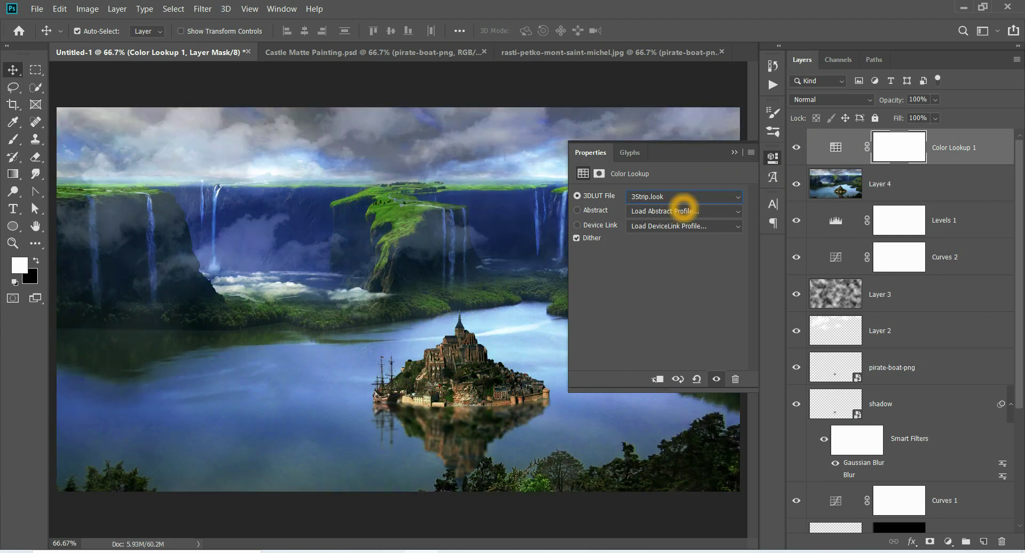
key(Down)
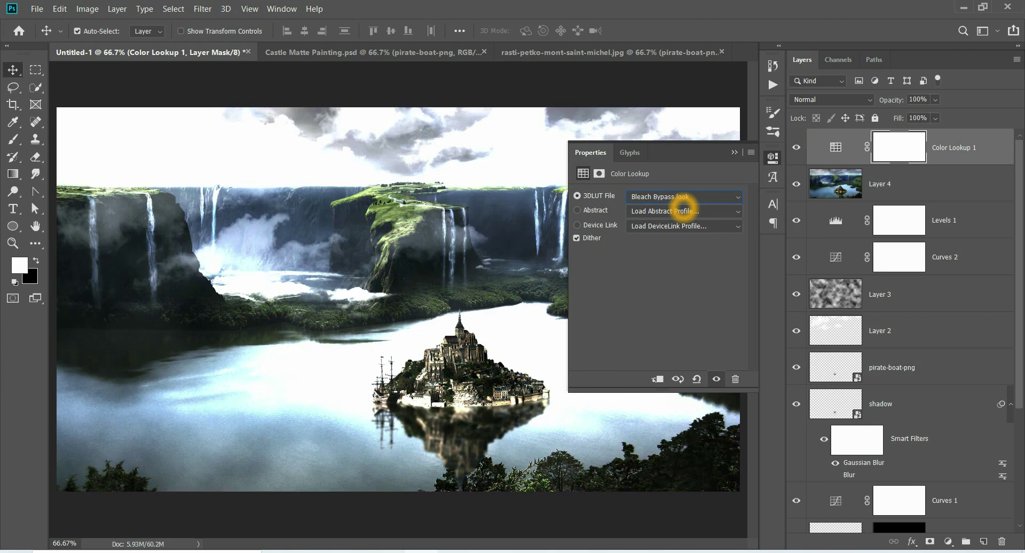
key(Down)
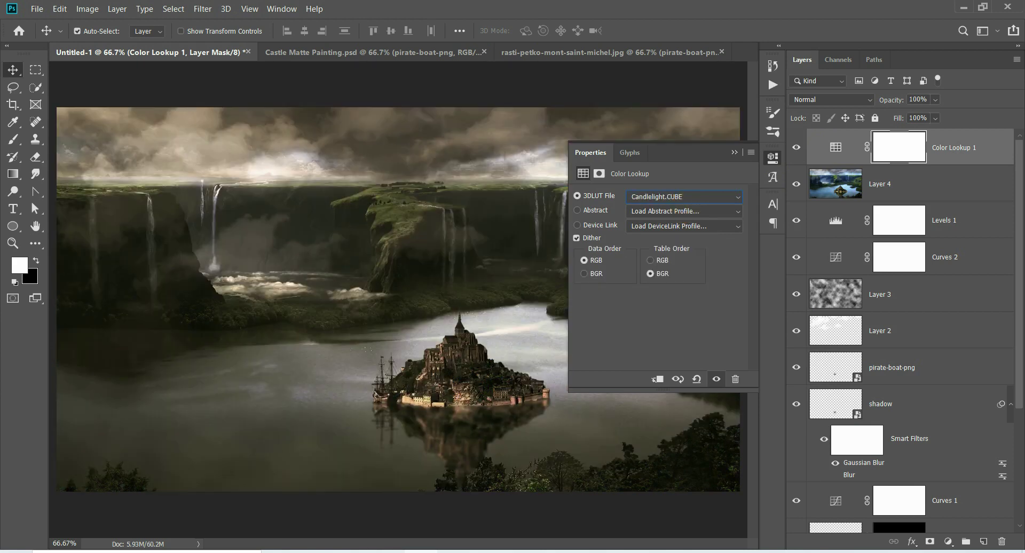
drag(670, 152, 741, 66)
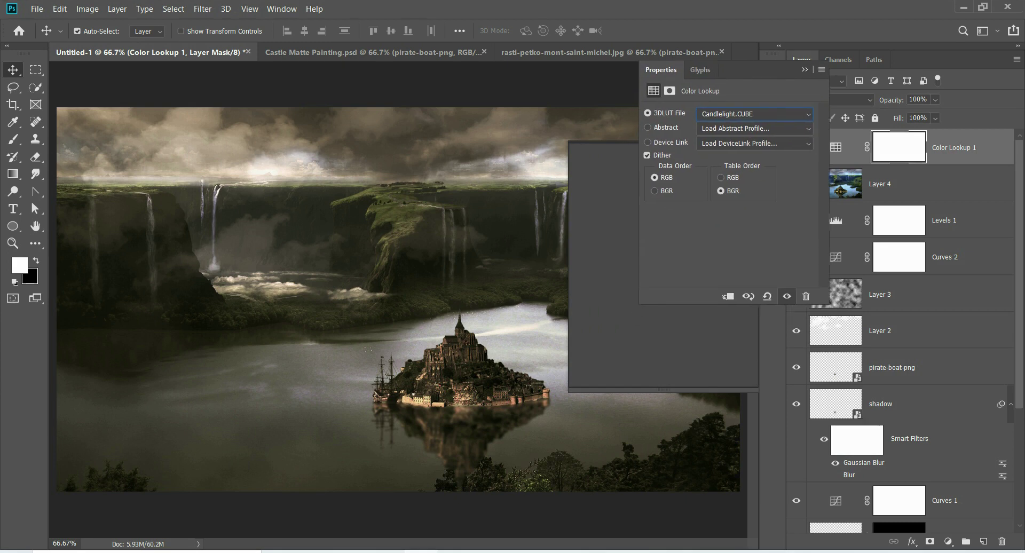
key(Down)
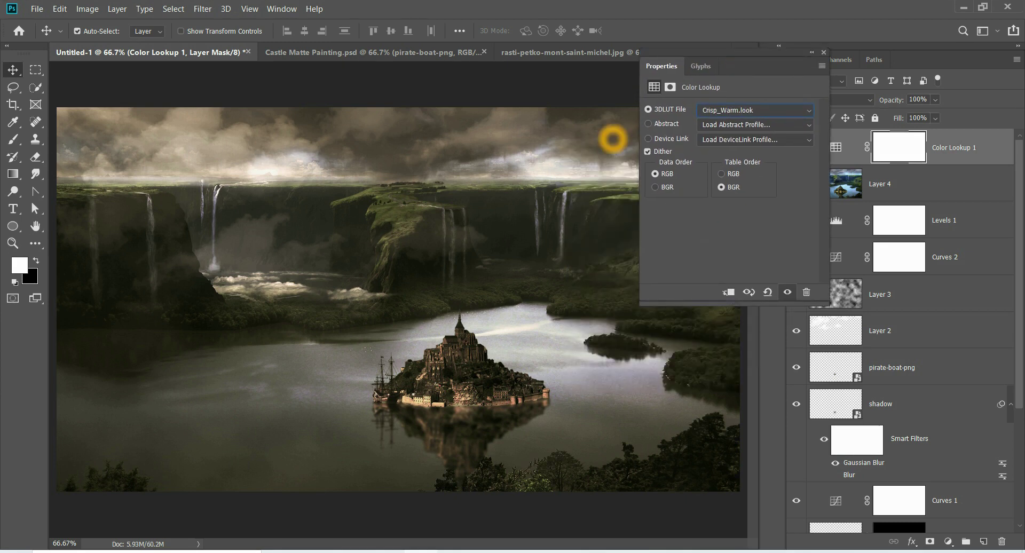
key(Down)
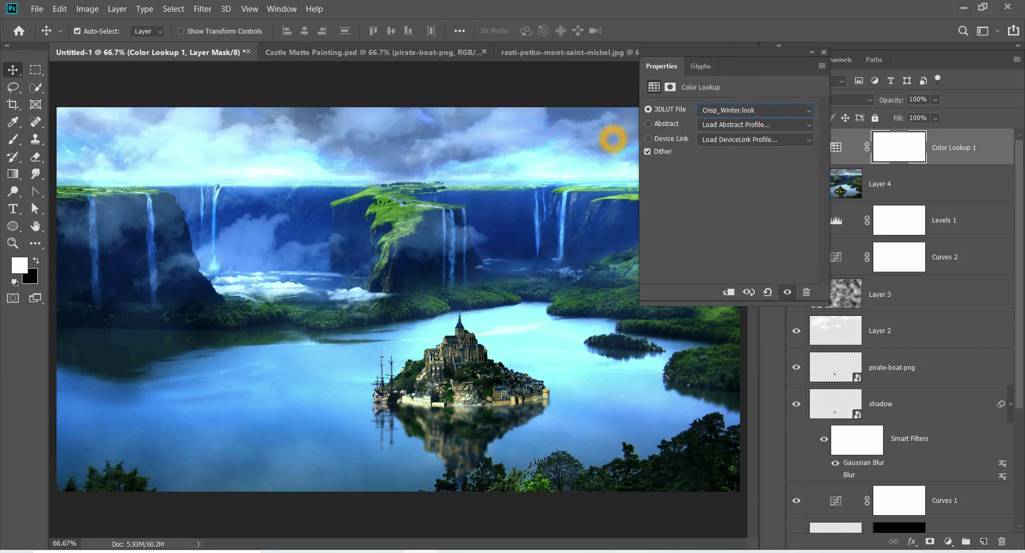
key(Down)
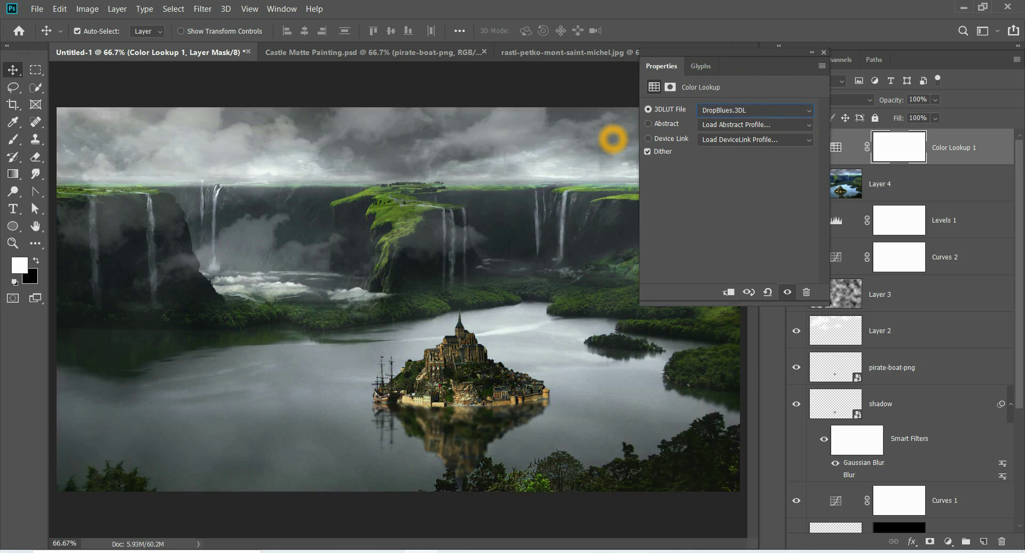
key(Down)
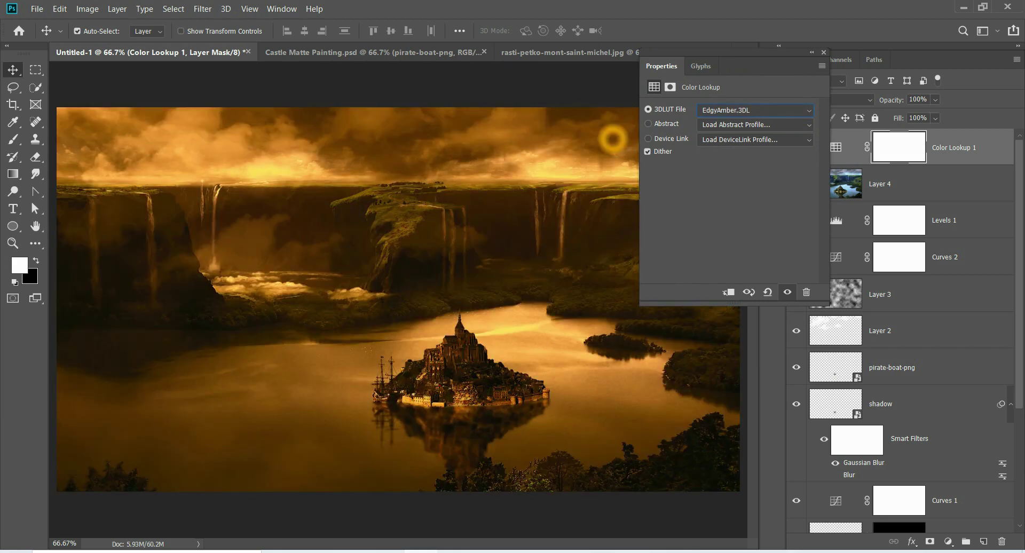
- Continue through presets like LateSunset and Moonlight, settling on FoggyNight.3DL
key(Down)
key(Down)
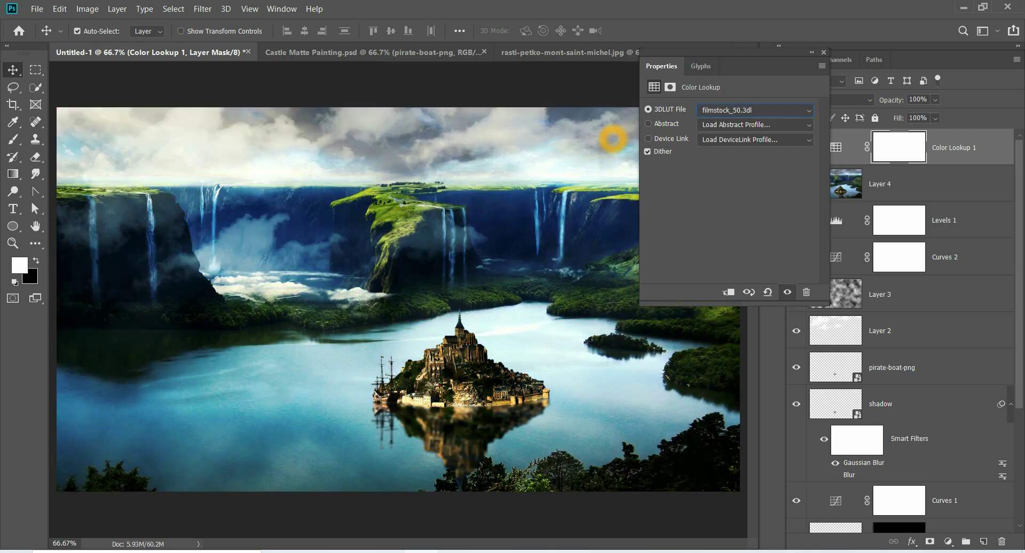
key(Down)
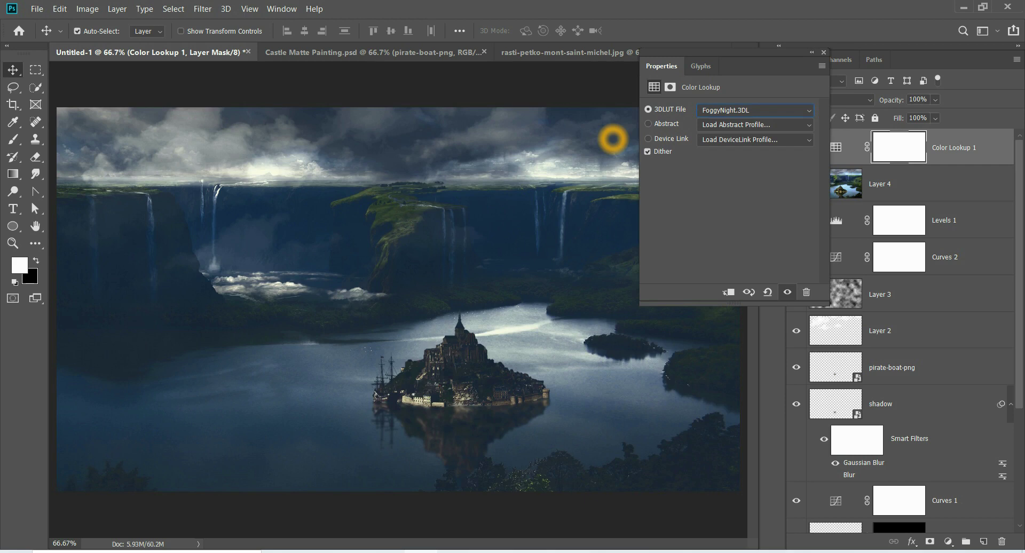
key(Down)
key(Down)
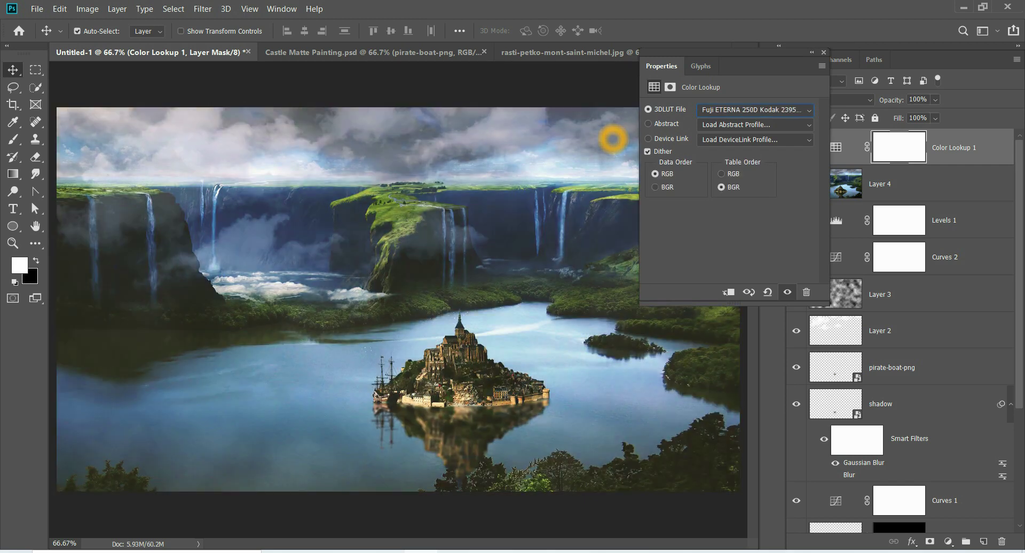
key(Down)
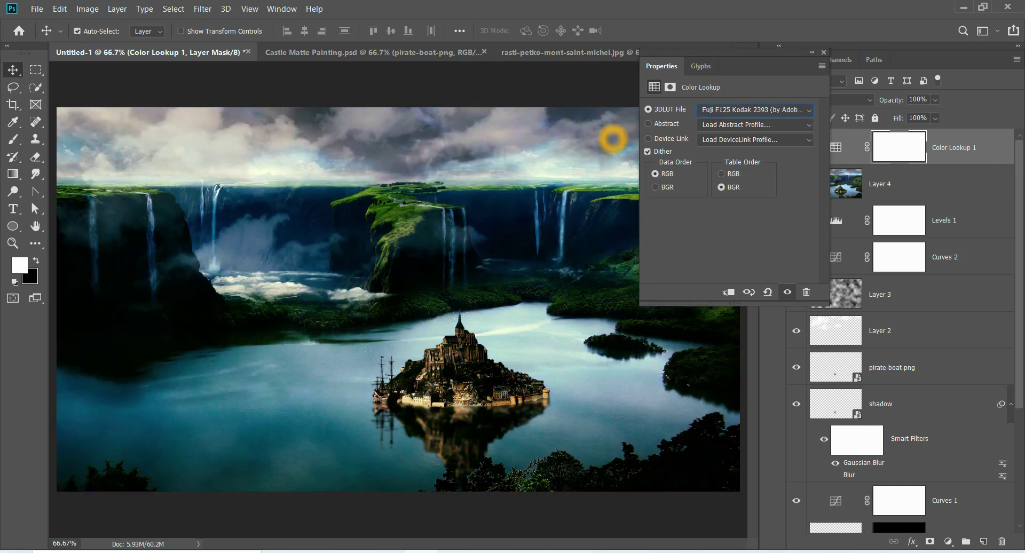
key(Down)
key(Down)
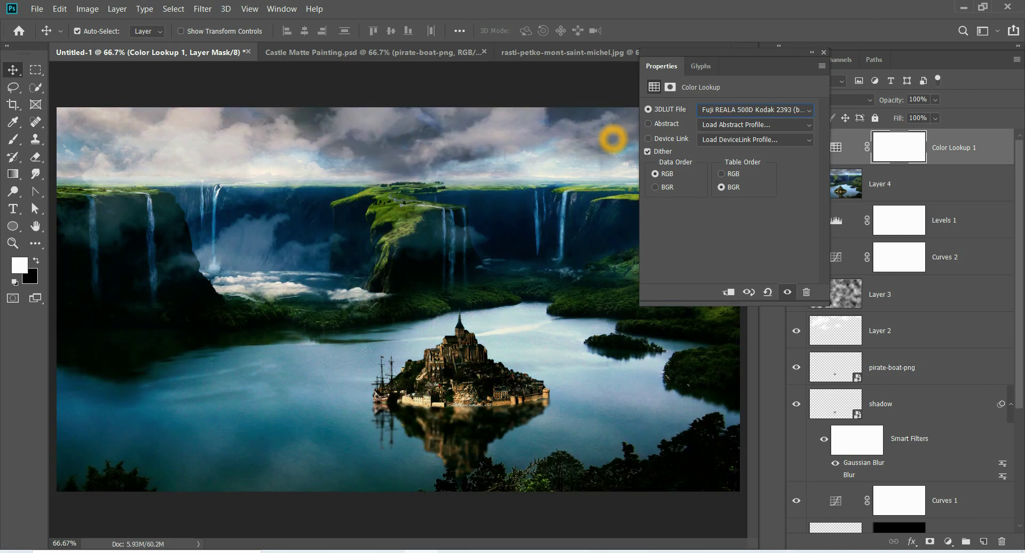
key(Down)
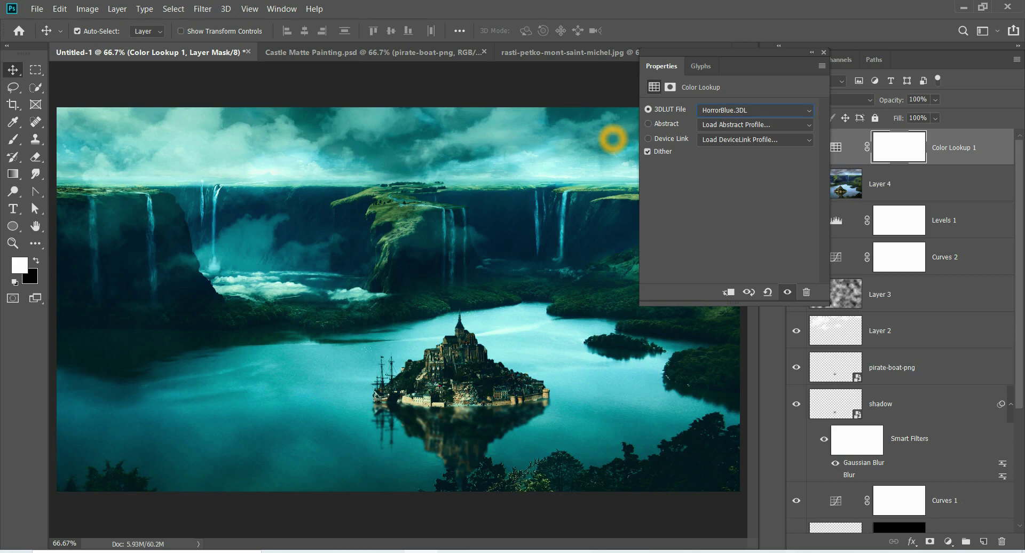
key(Down)
key(Down)
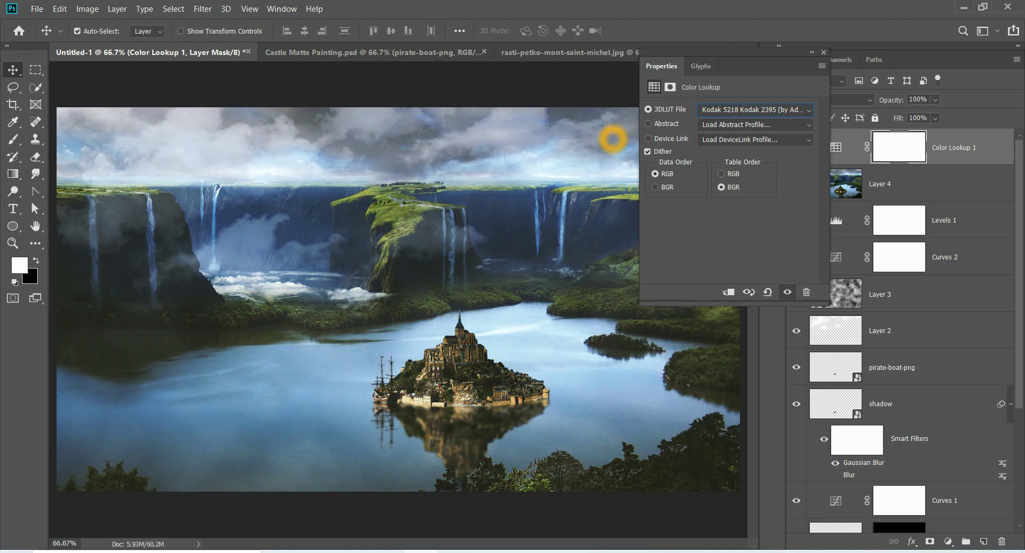
key(Down)
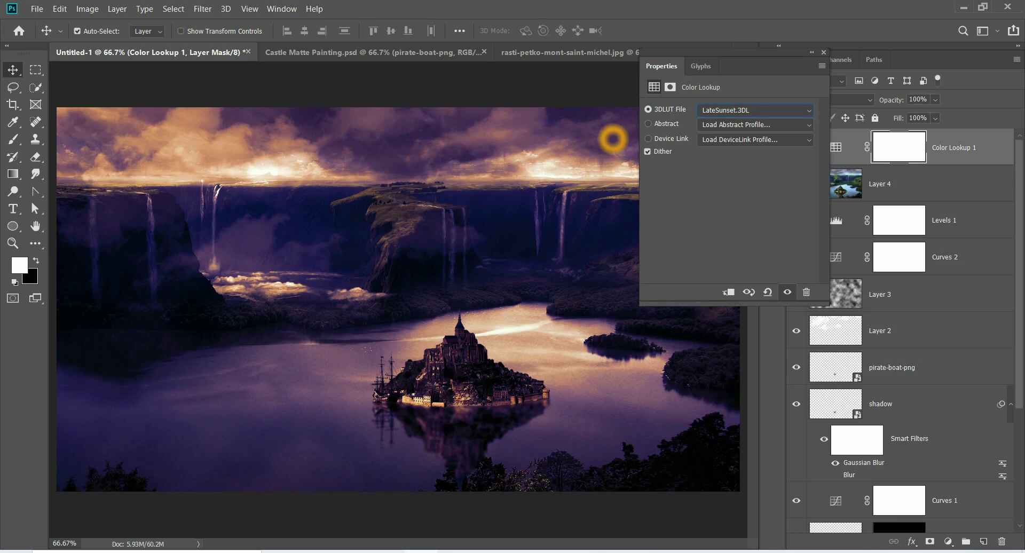
key(Down)
key(Down)
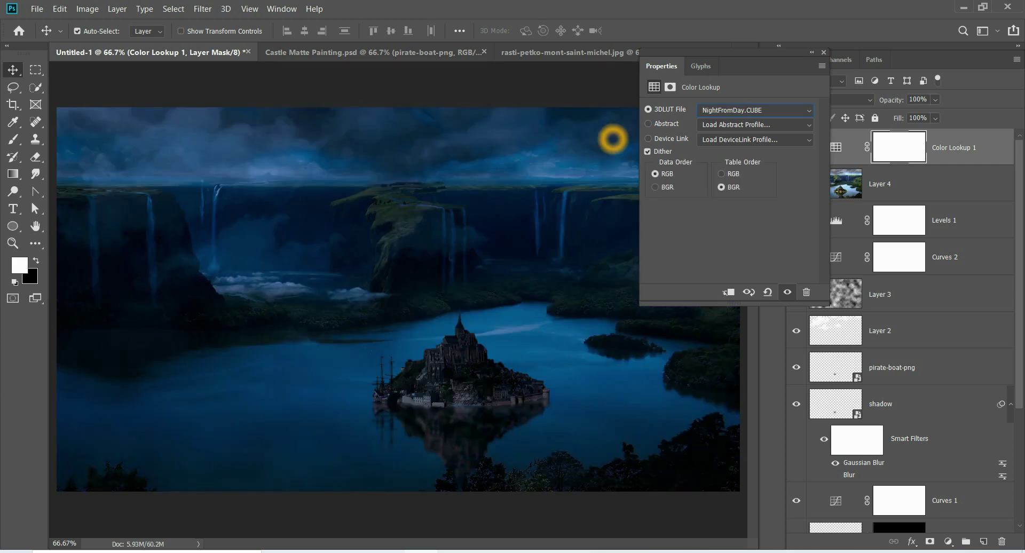
key(Down)
key(Up)
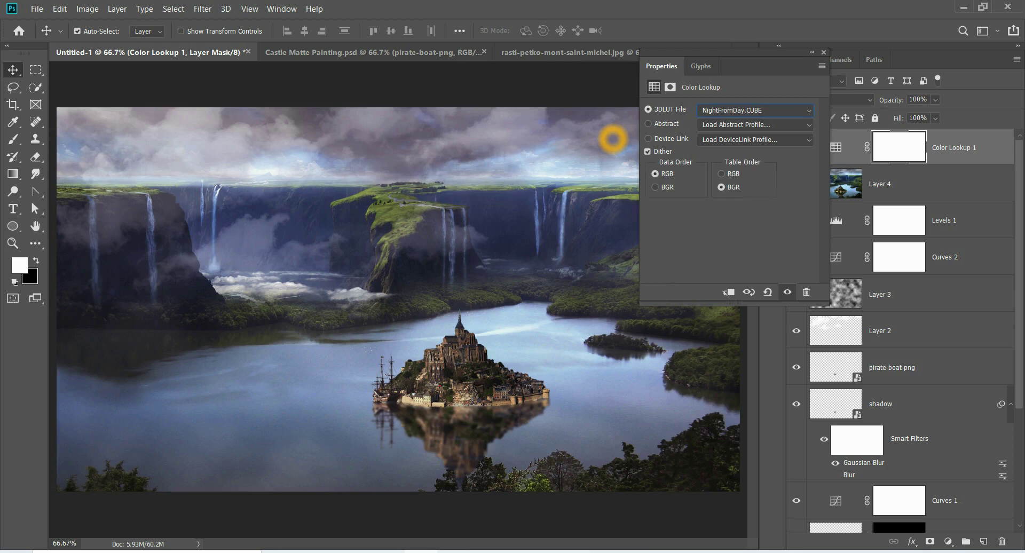
key(Down)
key(Down)
key(Down)
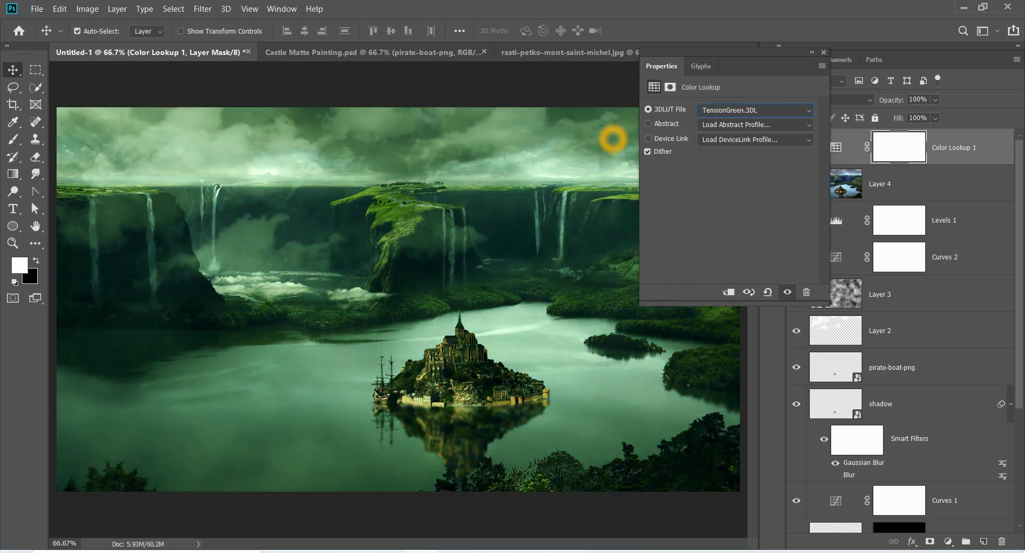
key(Up)
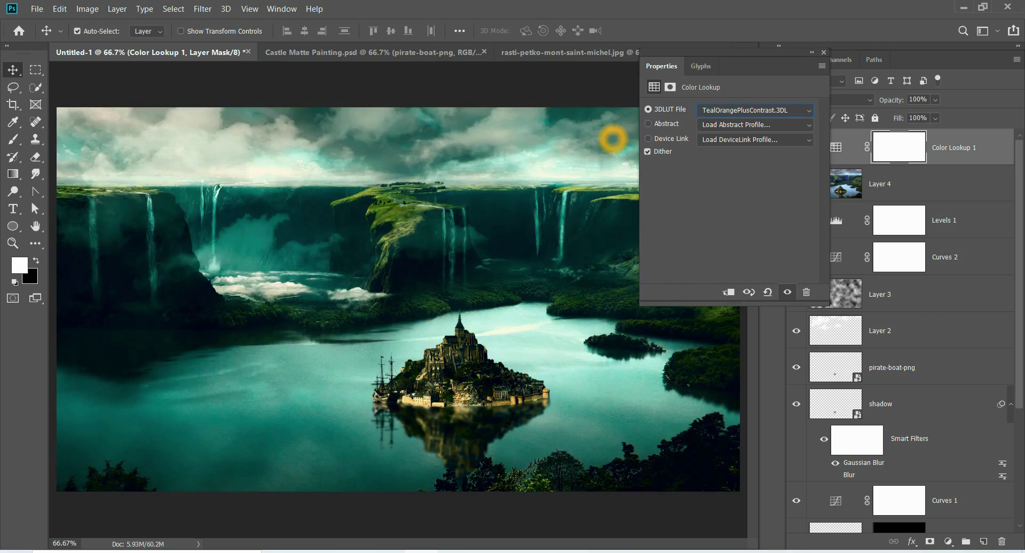
key(Up)
key(Up)
key(Up)
key(Up)
key(Up)
key(Up)
key(Up)
key(Up)
key(Up)
key(Up)
key(Up)
key(Up)
key(Up)
key(Up)
key(Up)
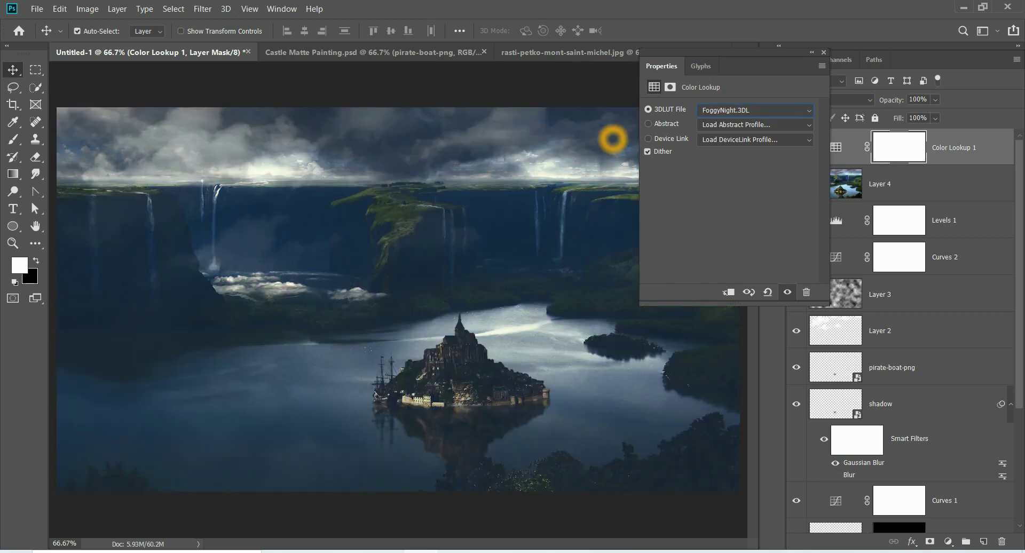
key(Up)
key(Up)
key(Up)
key(Down)
key(Down)
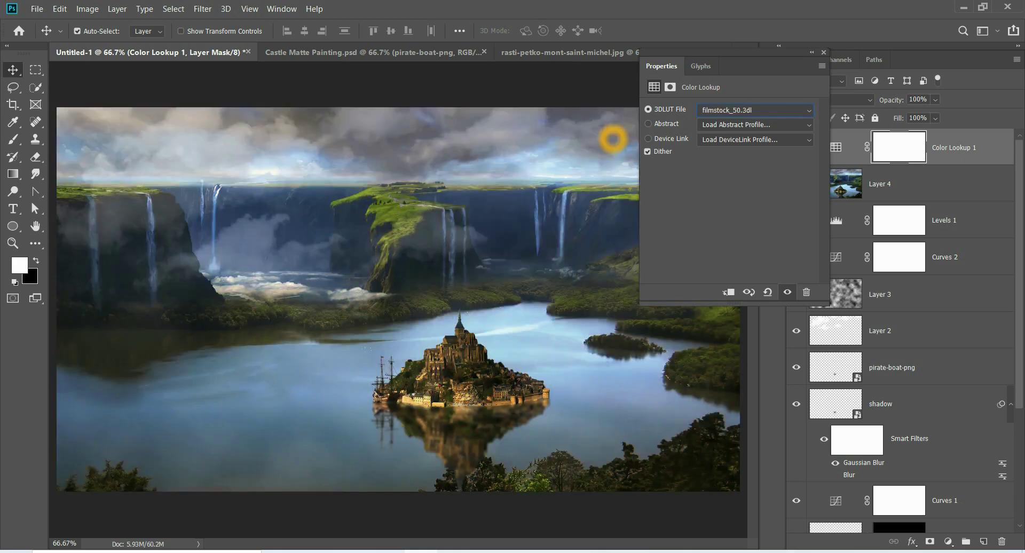
key(Down)
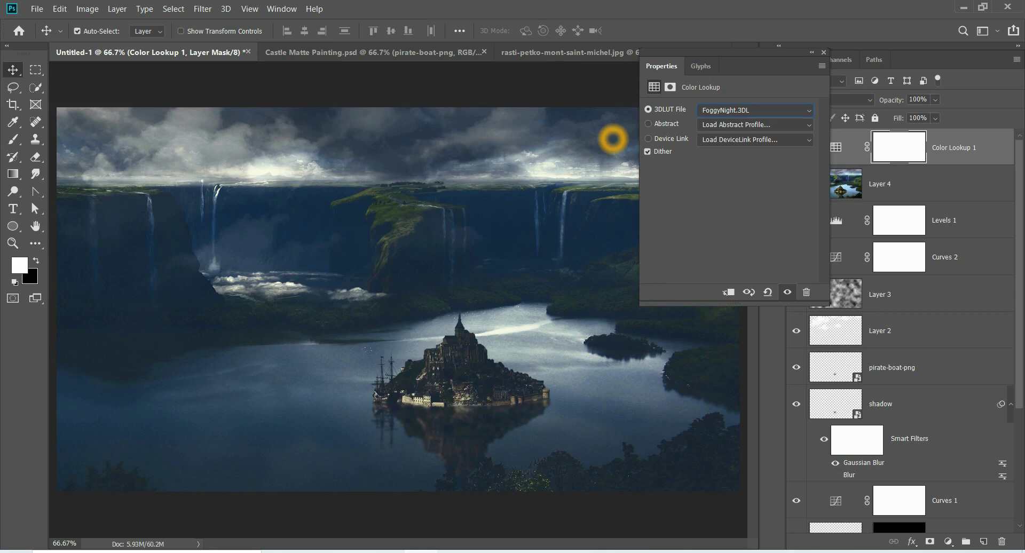
- Lower the Color Lookup 1 opacity and try the LateSunset.3DL preset
click(811, 52)
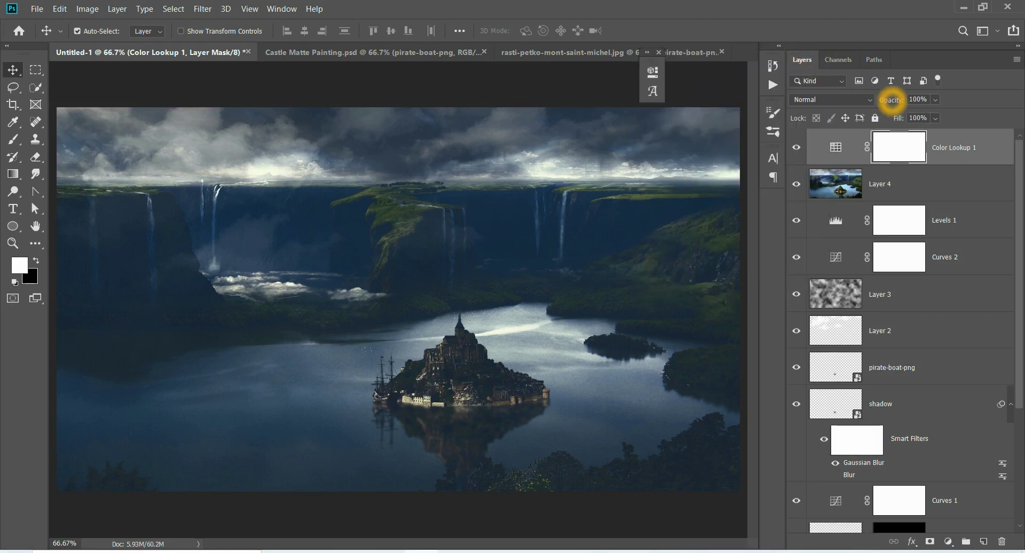
mouse_move(890, 101)
mouse_down()
mouse_move(878, 107)
mouse_move(891, 102)
mouse_up()
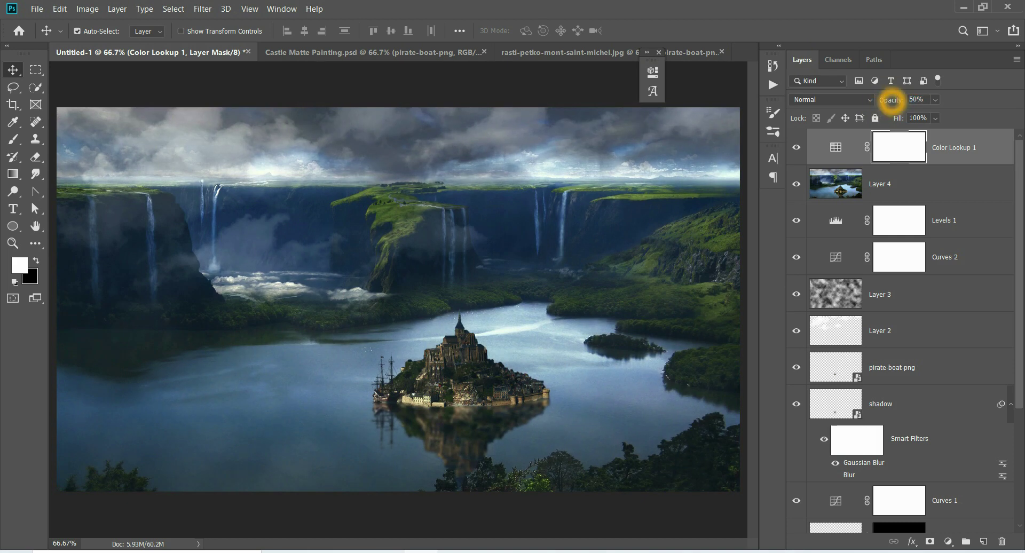
double_click(833, 145)
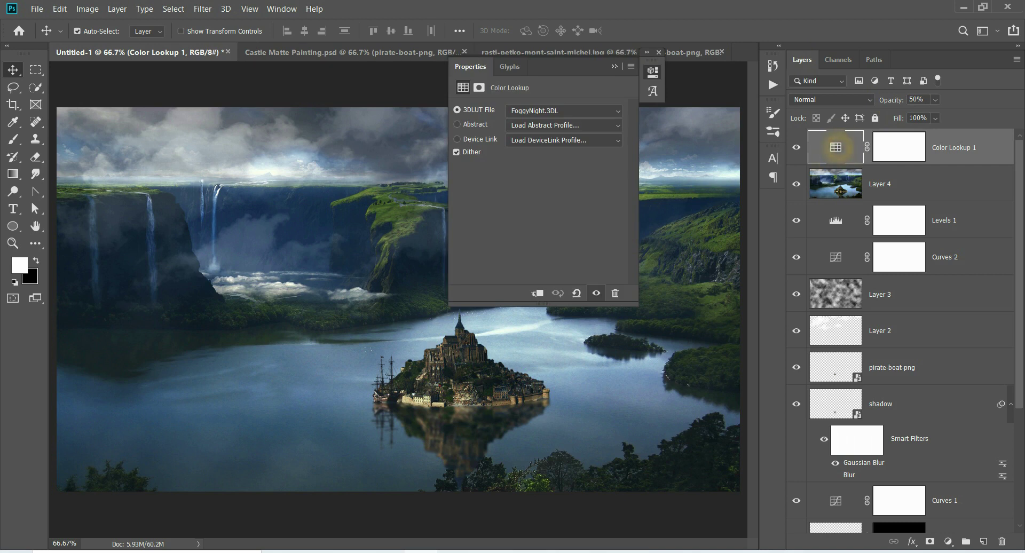
click(617, 110)
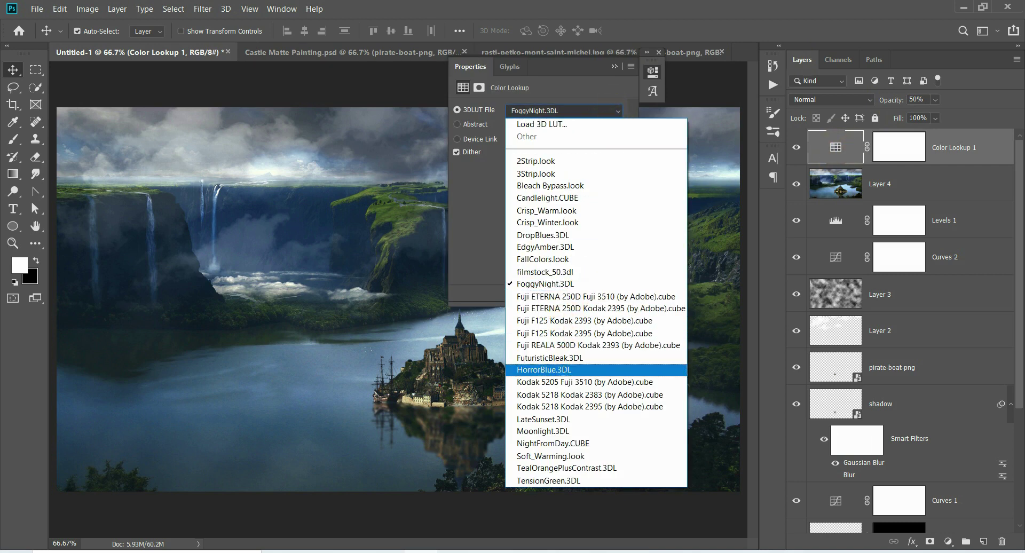
click(555, 420)
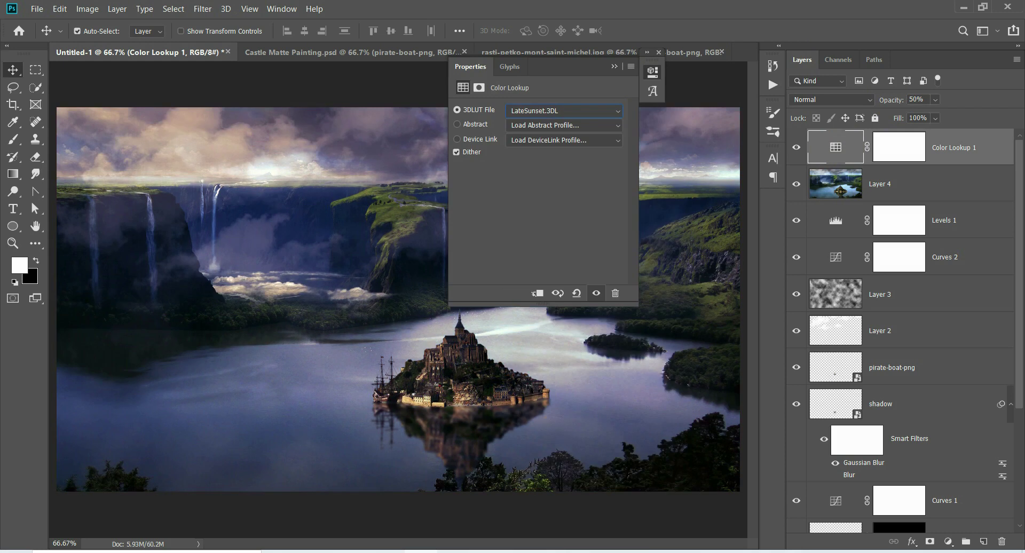
- Readjust the Color Lookup 1 opacity, settling the cool blue grade at 77%
click(614, 67)
click(696, 365)
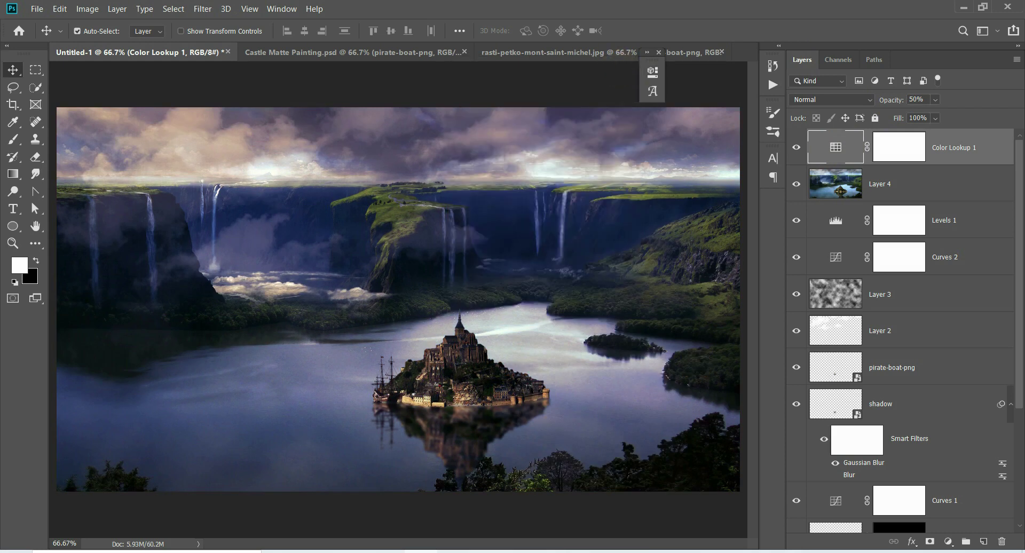
drag(889, 100, 913, 99)
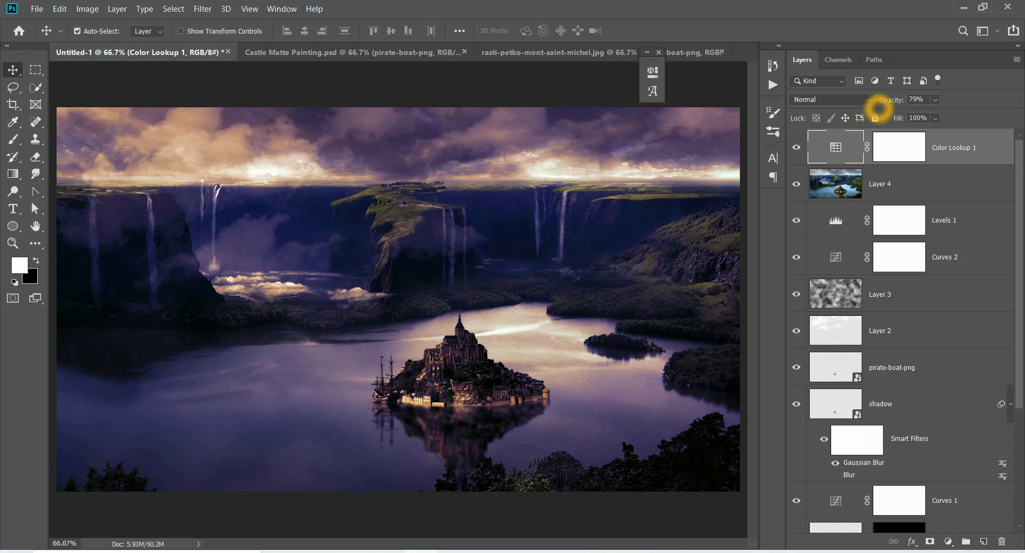
drag(891, 100, 899, 100)
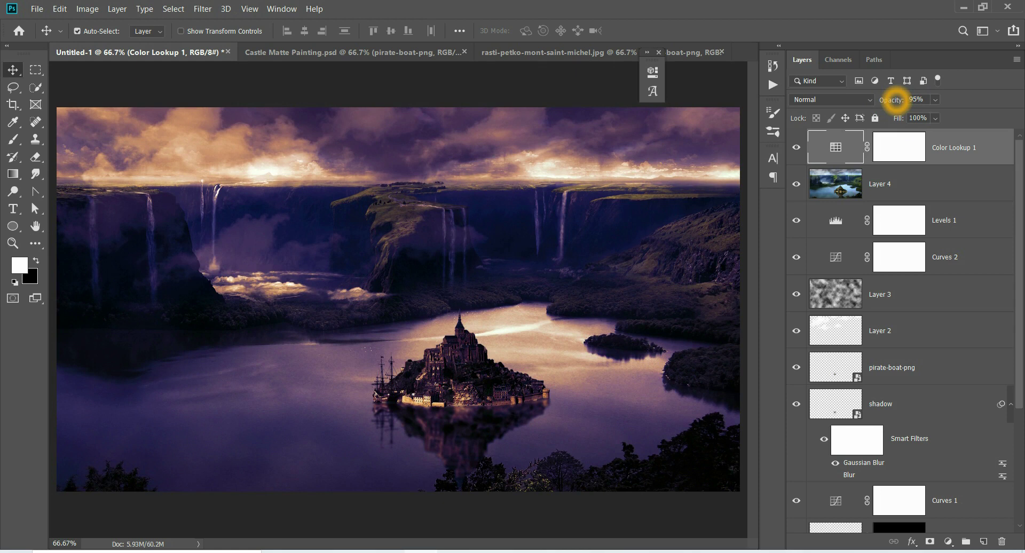
key(ctrl)
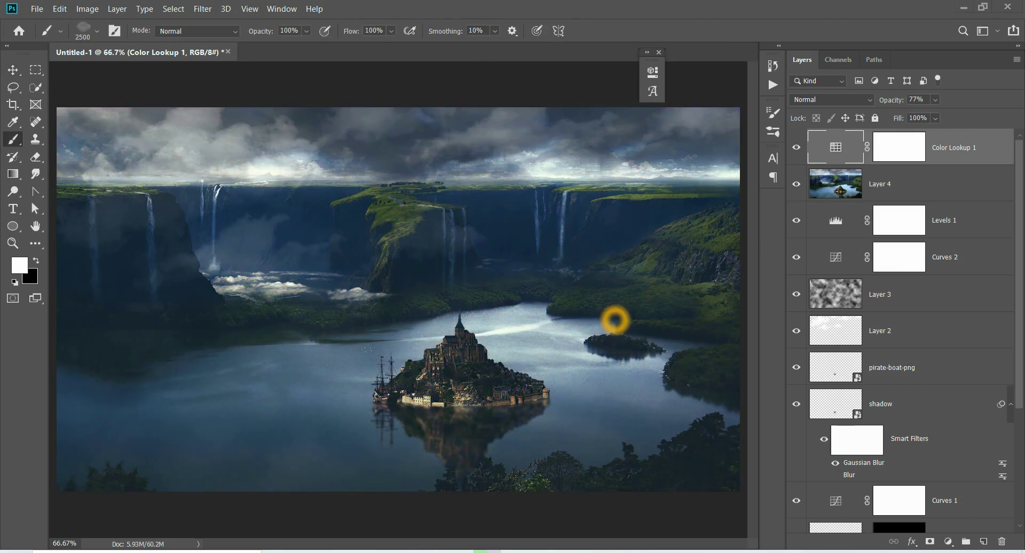
- Add Layer 5 and brush soft white haze, undoing an over-heavy first pass
click(983, 541)
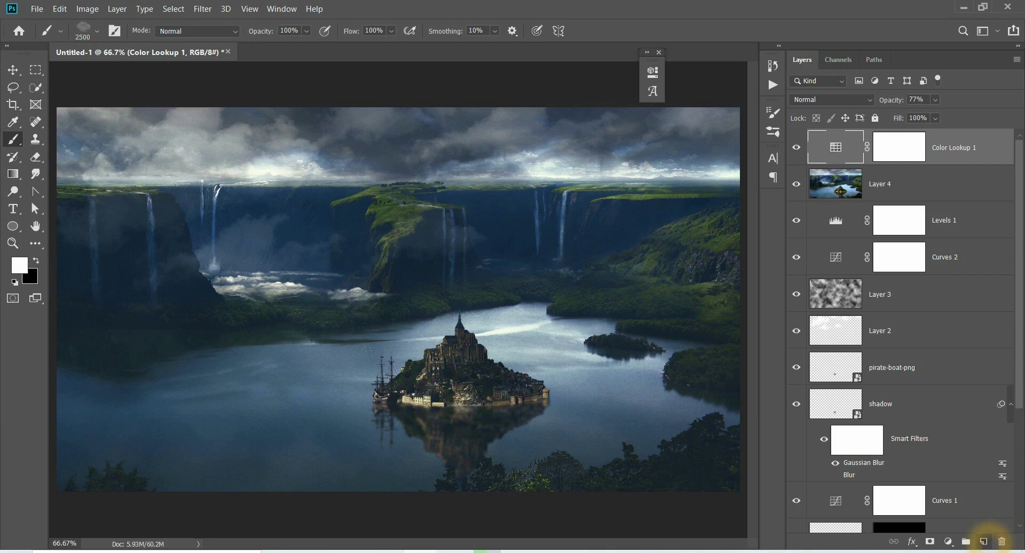
click(984, 542)
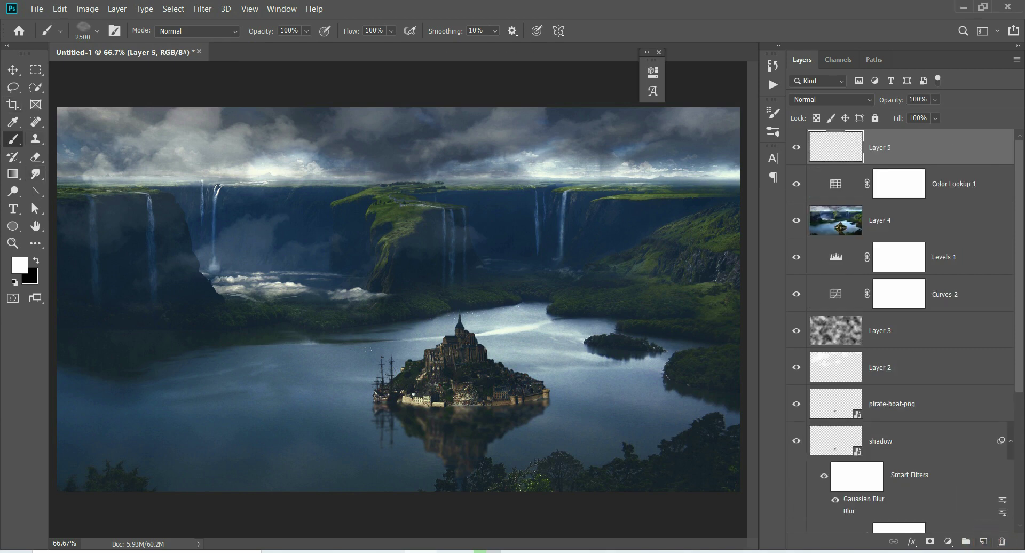
right_click(14, 140)
click(47, 137)
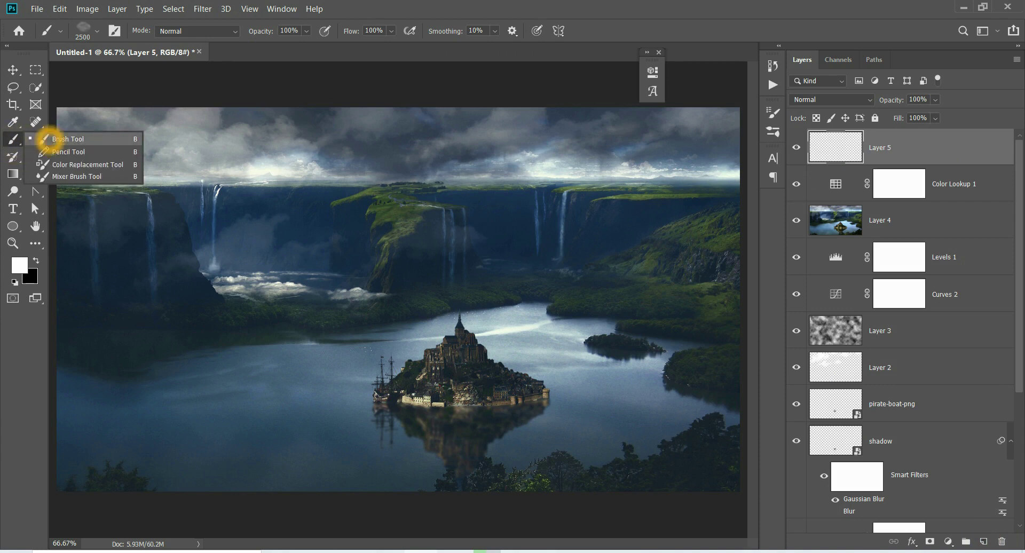
click(293, 274)
click(347, 232)
click(264, 284)
key(ctrl+z)
- With a smaller brush, dab white haze over the left, centre and lake
key(bracketleft)
key(bracketleft)
key(bracketleft)
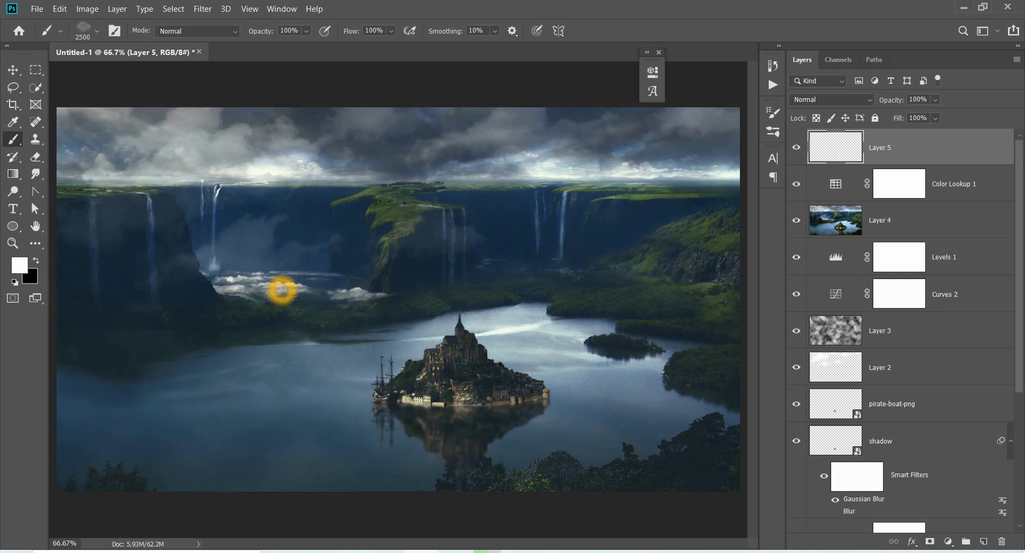
click(254, 306)
click(566, 270)
click(264, 361)
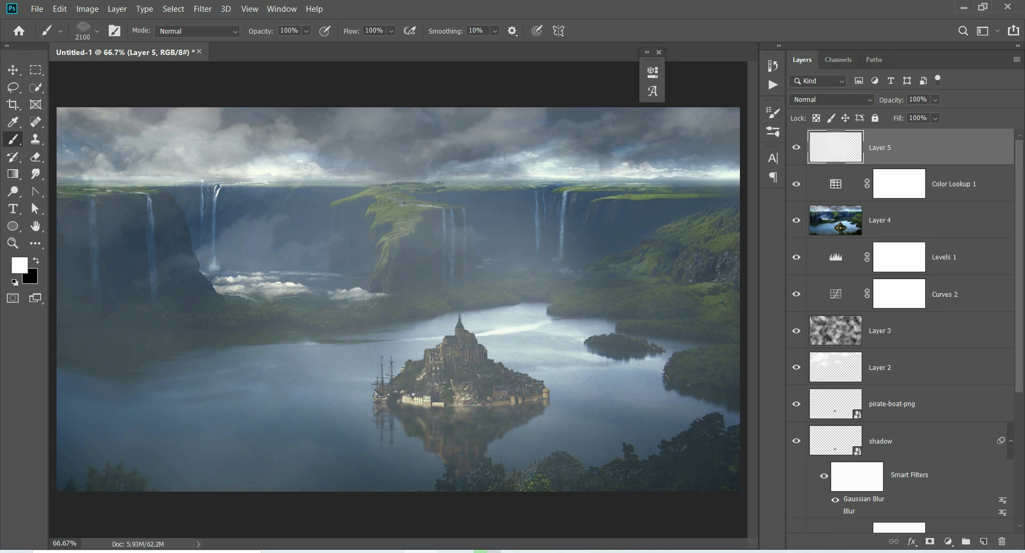
click(270, 359)
- Rework the mist on the left and right, then place Layer 5 below Color Lookup 1 at 71%
key(ctrl+z)
key(ctrl+z)
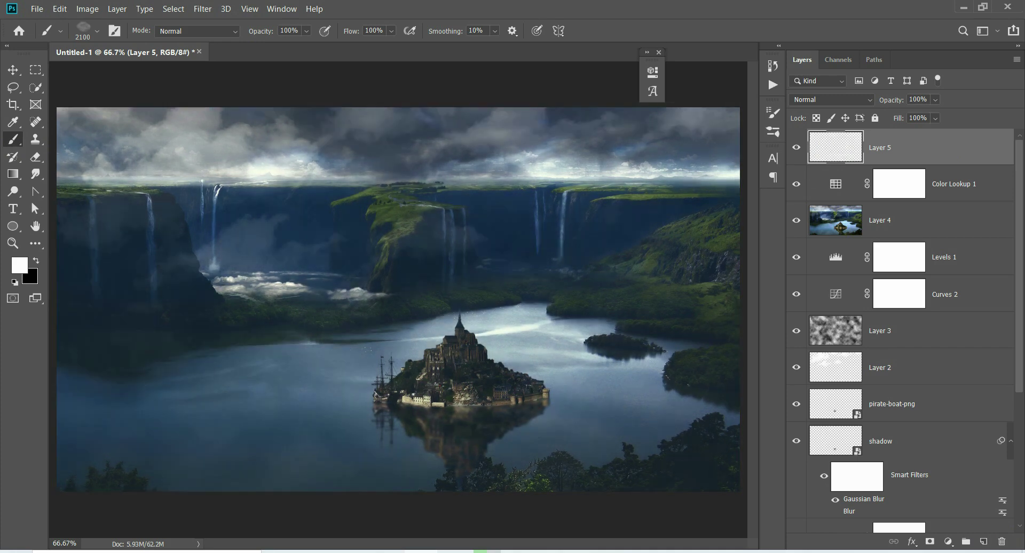
click(697, 473)
click(200, 276)
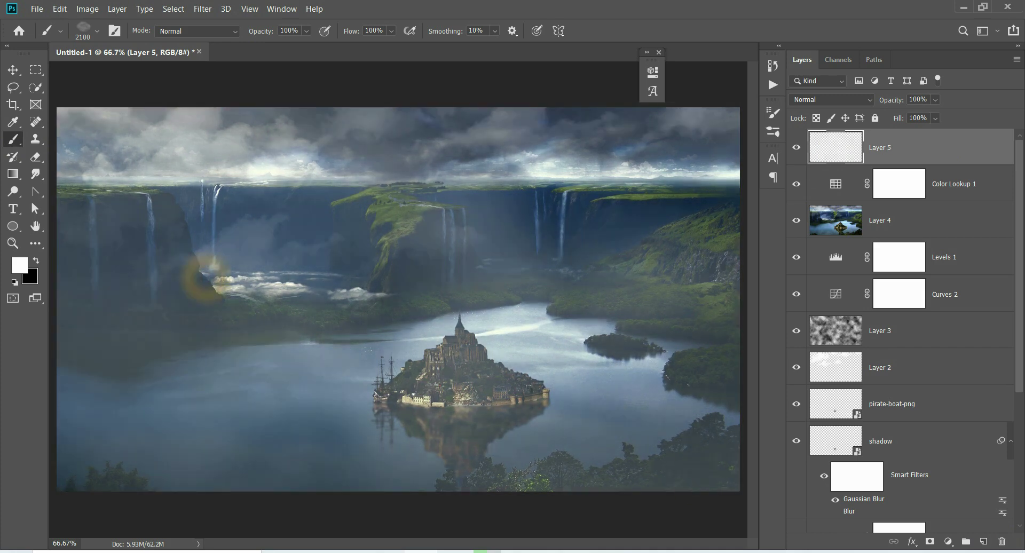
click(227, 293)
key(ctrl+z)
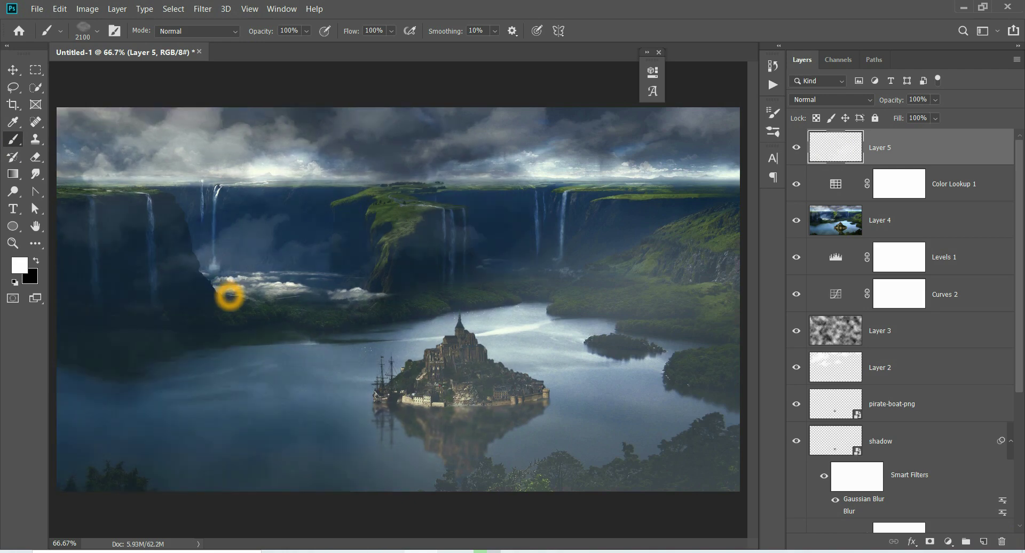
click(229, 296)
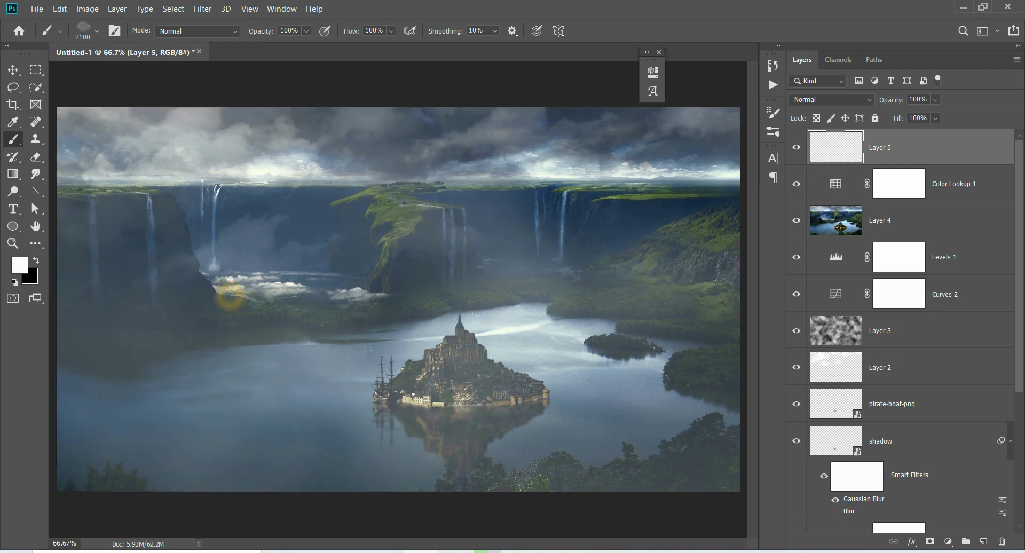
drag(835, 147, 848, 206)
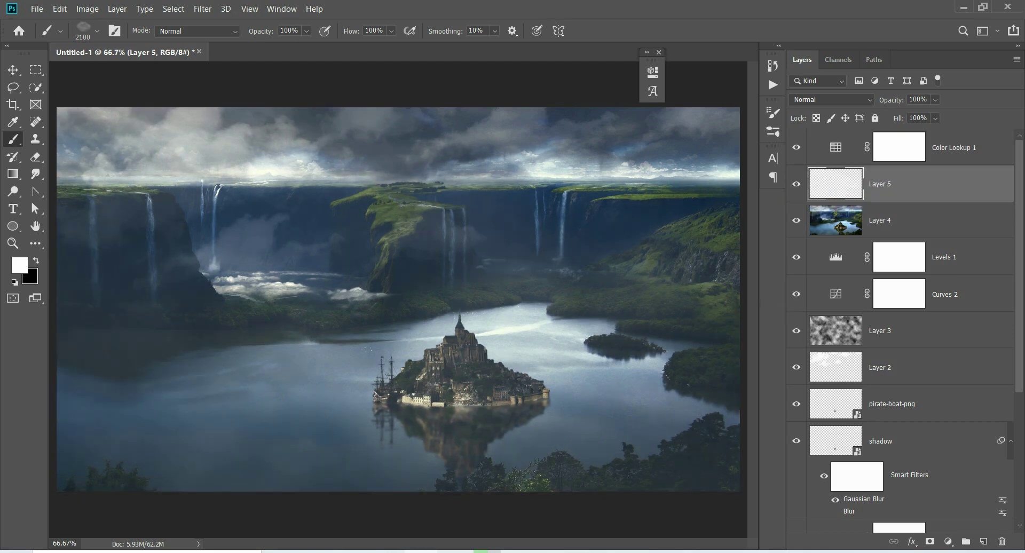
drag(897, 103, 882, 103)
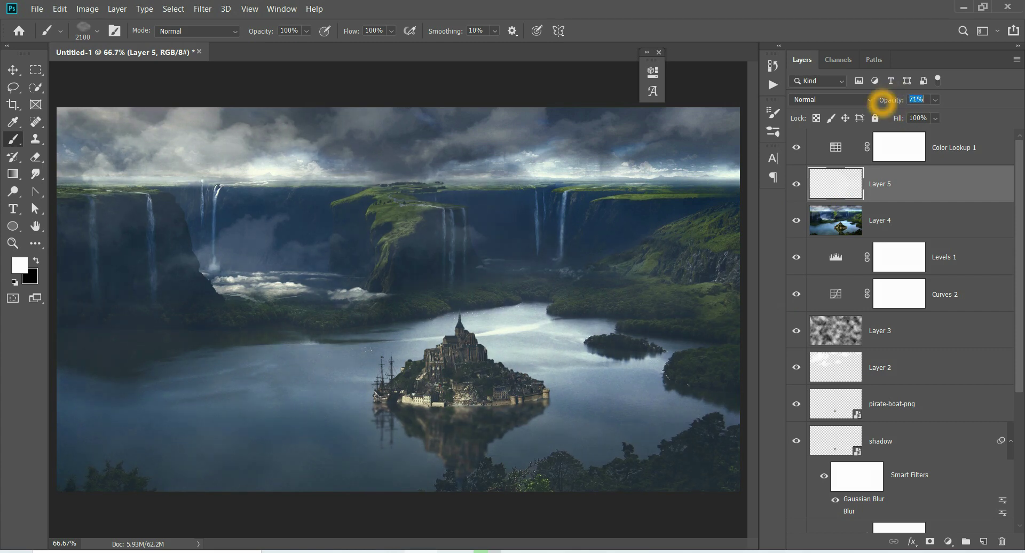